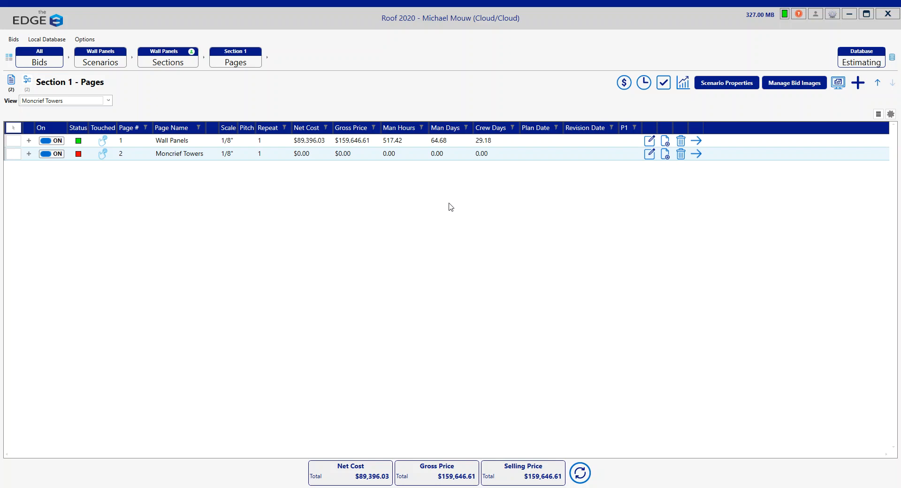
Step: Open the Moncrief Towers page's conditions and bring up the properties of the first A - 48 x 36 panel condition
left_click(696, 155)
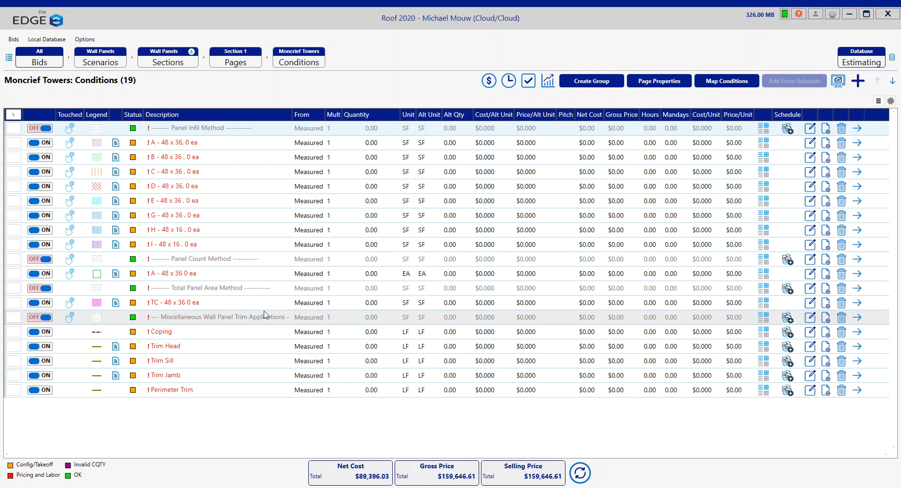
left_click(248, 143)
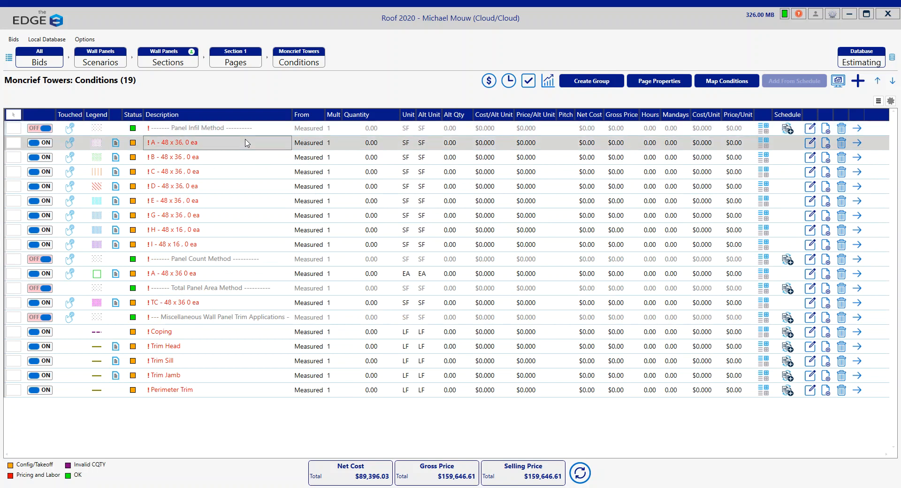
double_click(247, 143)
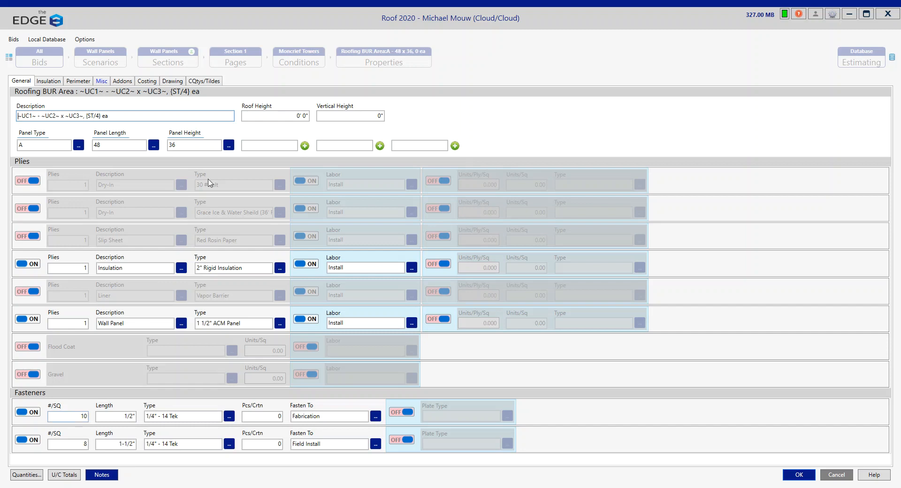
Step: Review the condition's miscellaneous material and labor items, return to its general properties and accept them
left_click(100, 81)
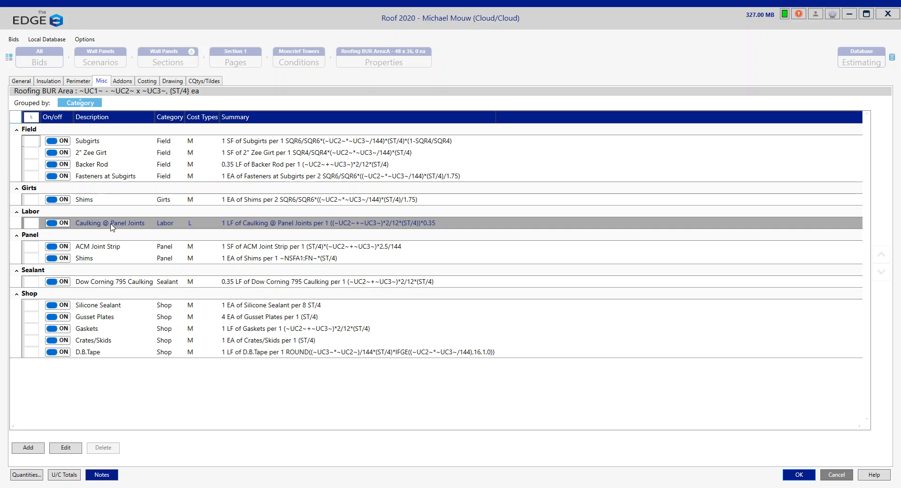
left_click(81, 201)
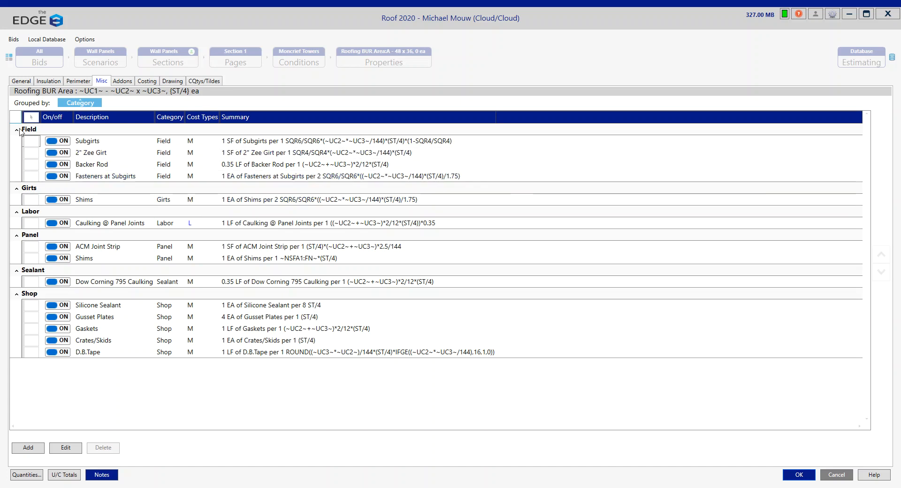
left_click(22, 81)
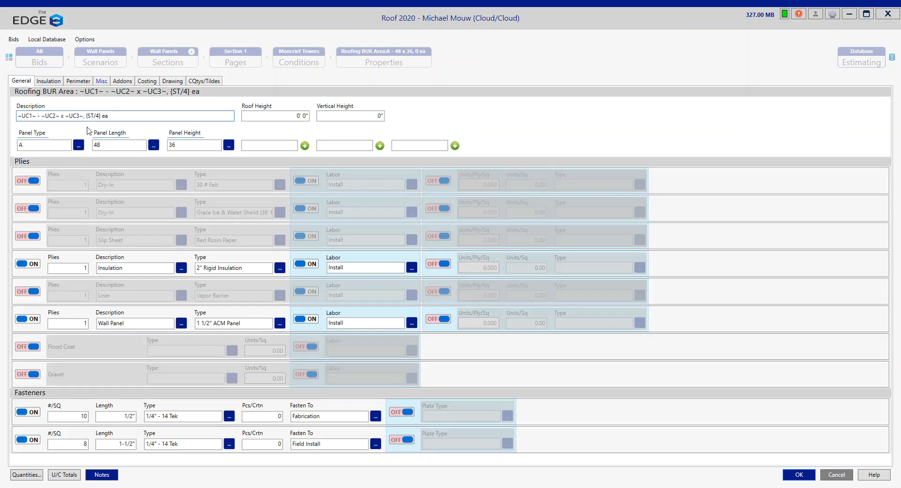
left_click(799, 476)
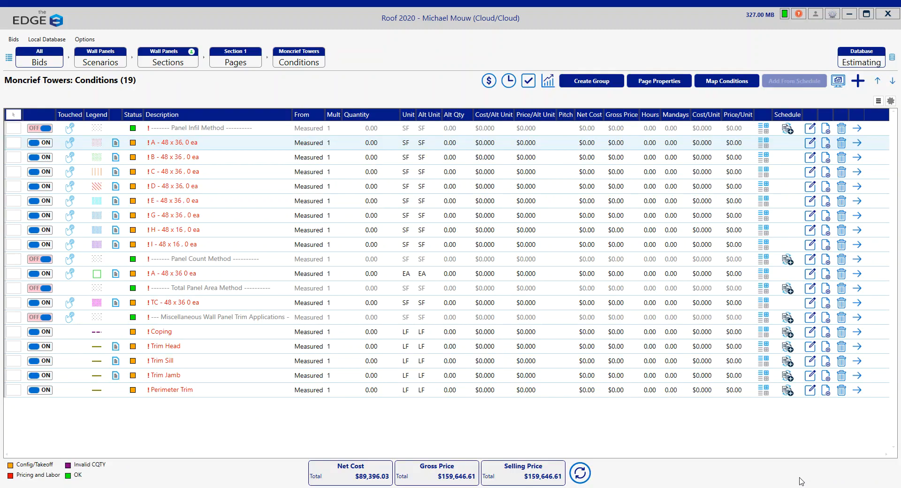
Step: Open the takeoff drawing and draw an A - 48 x 36 rectangle of about 17.7 SF over the upper elevation's top-left wall panel
left_click(838, 82)
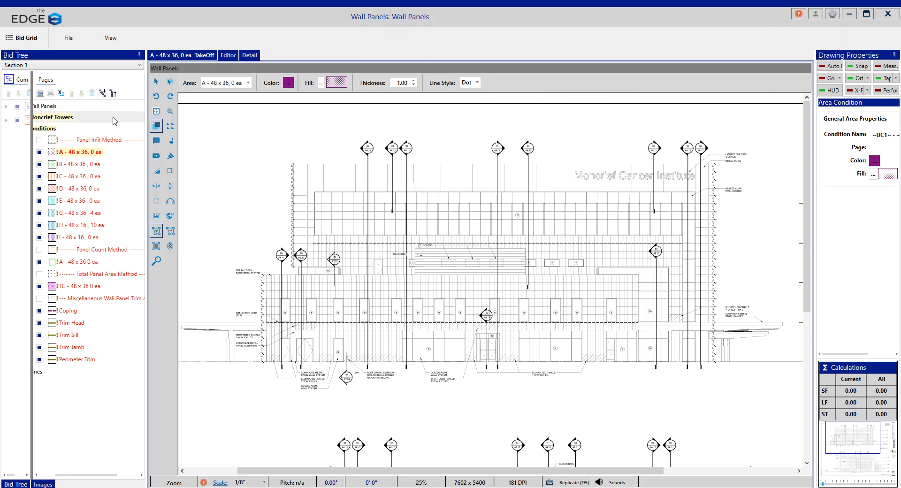
left_click(94, 155)
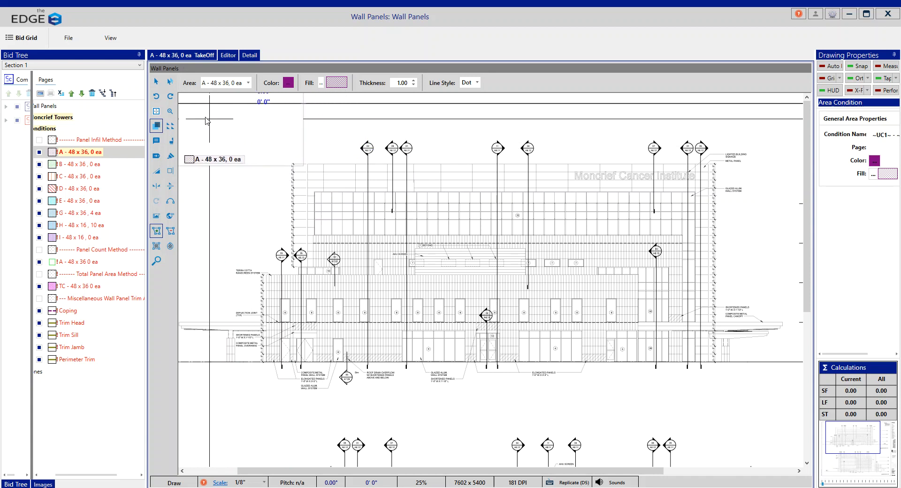
left_click(170, 111)
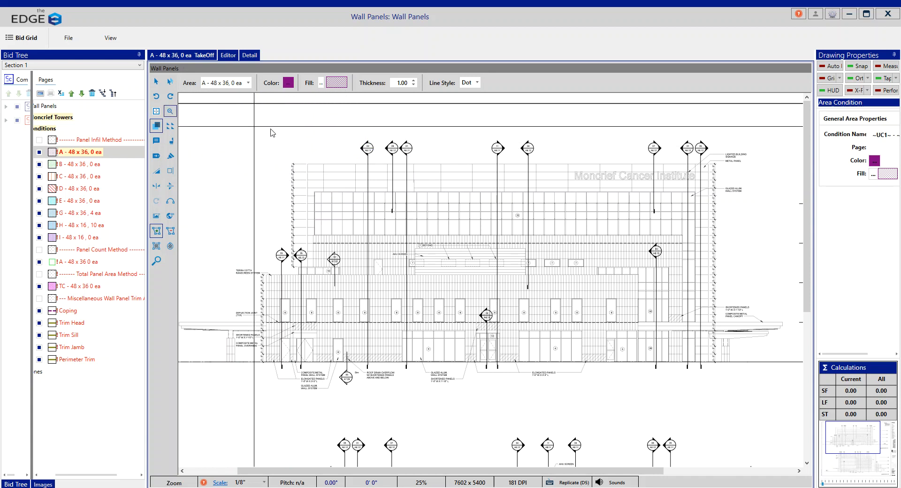
left_click_drag(327, 192, 328, 193)
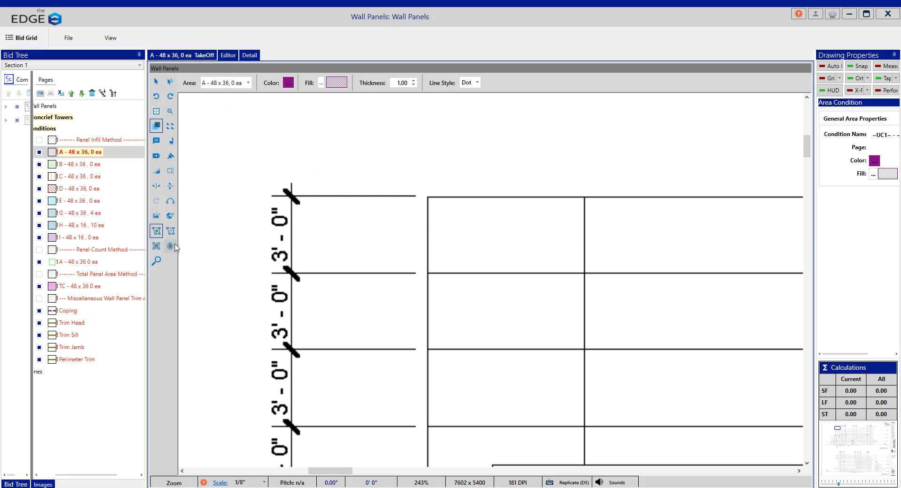
left_click(157, 247)
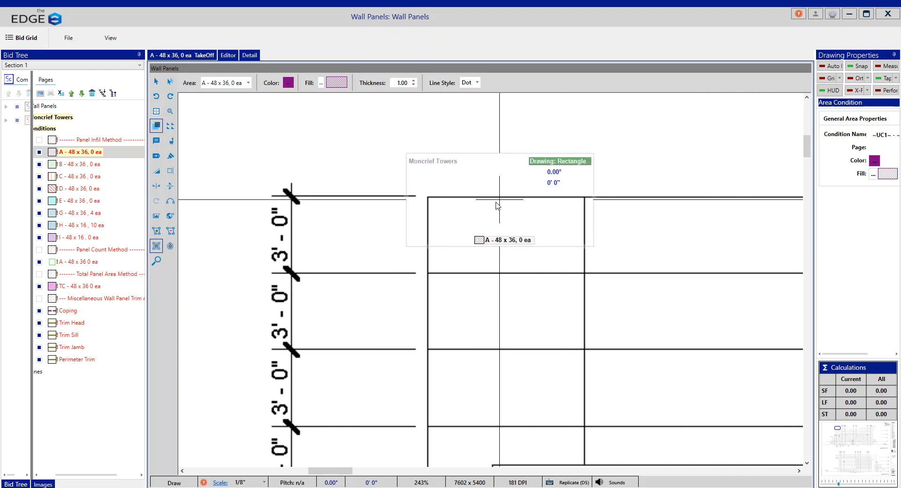
left_click(428, 197)
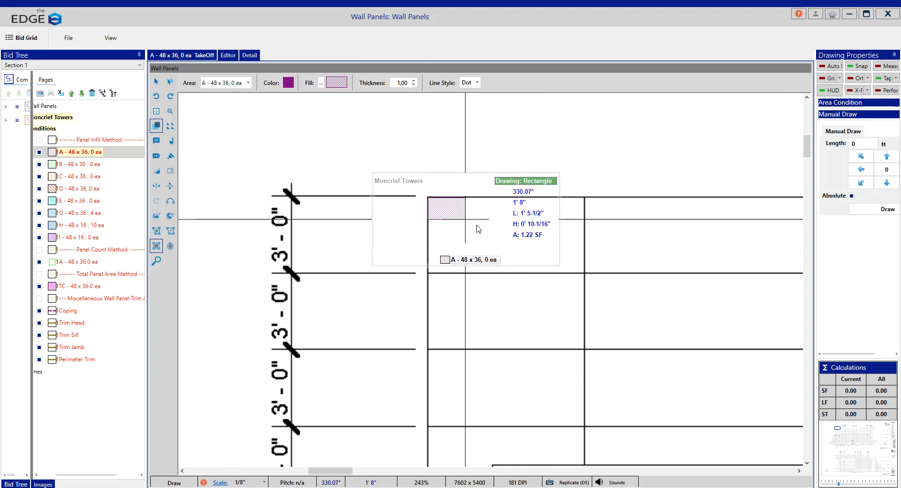
left_click(585, 273)
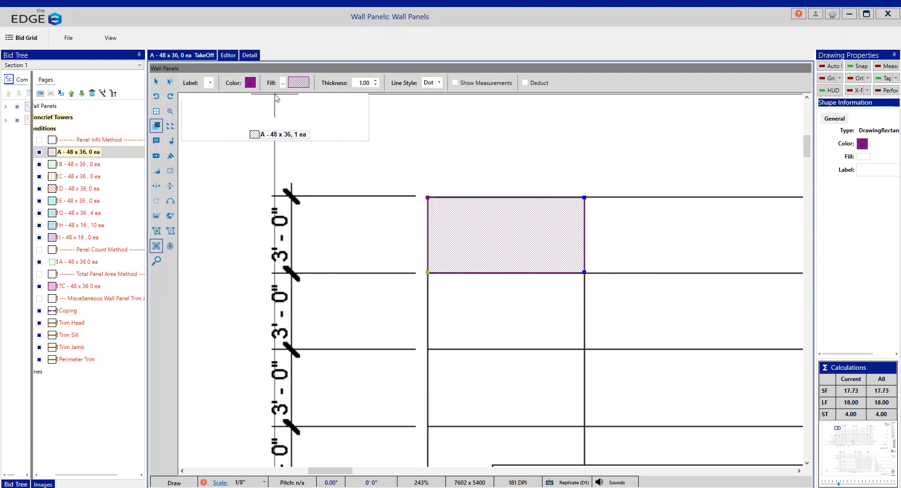
Step: Set condition A's panel length to 72 and place an A label on the drawn panel
left_click(229, 56)
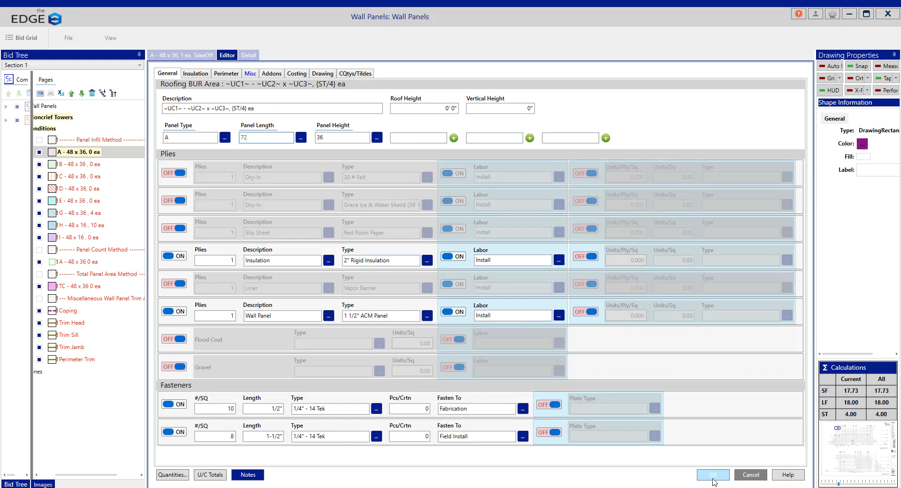
left_click(714, 474)
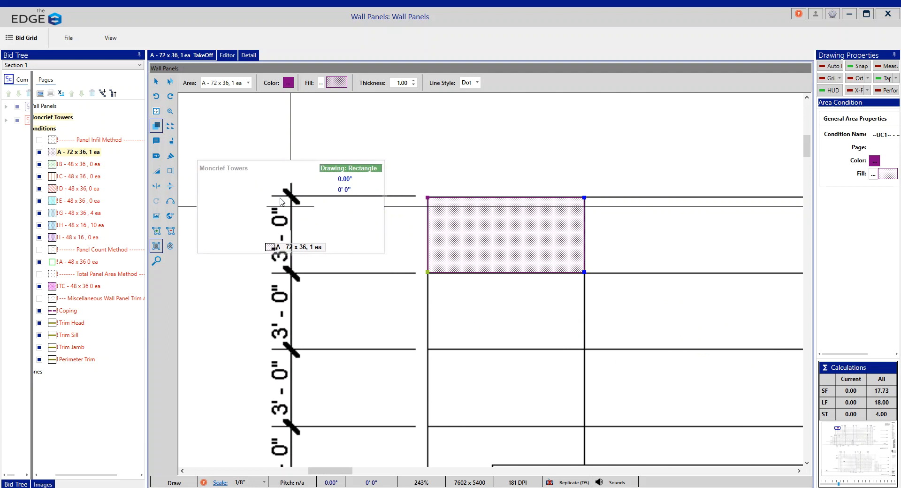
left_click(172, 141)
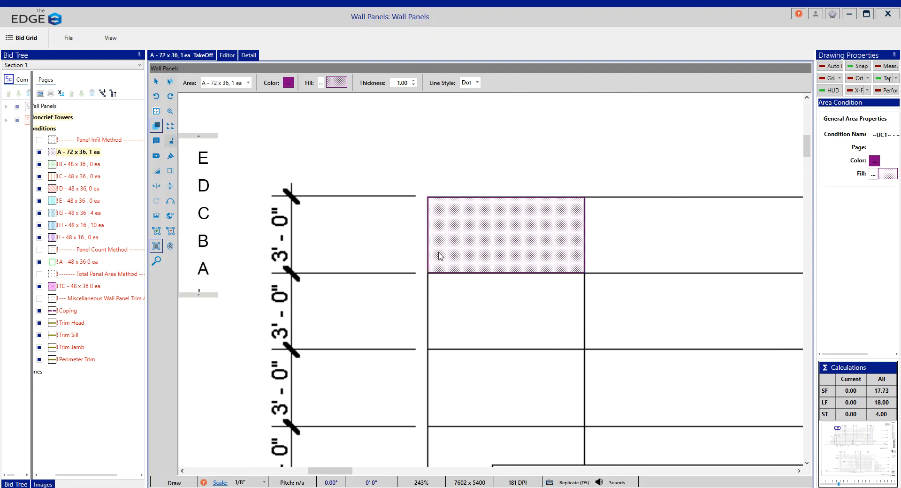
left_click(511, 243)
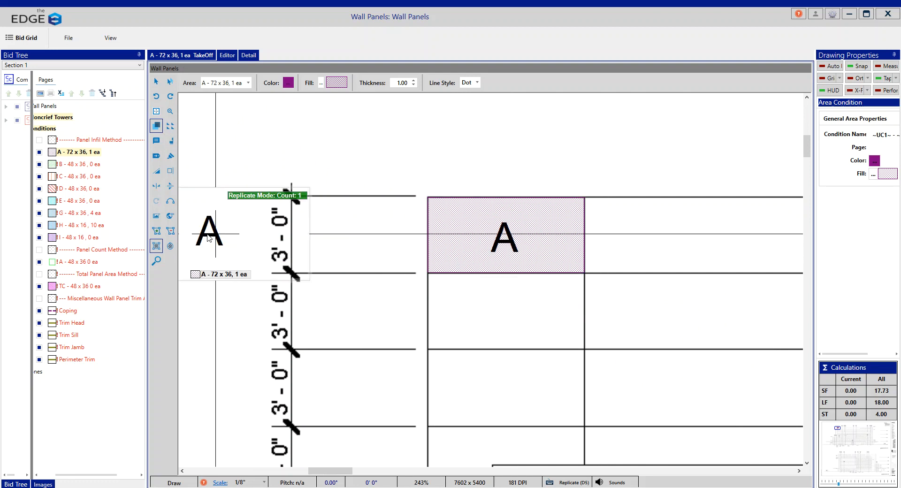
left_click(157, 231)
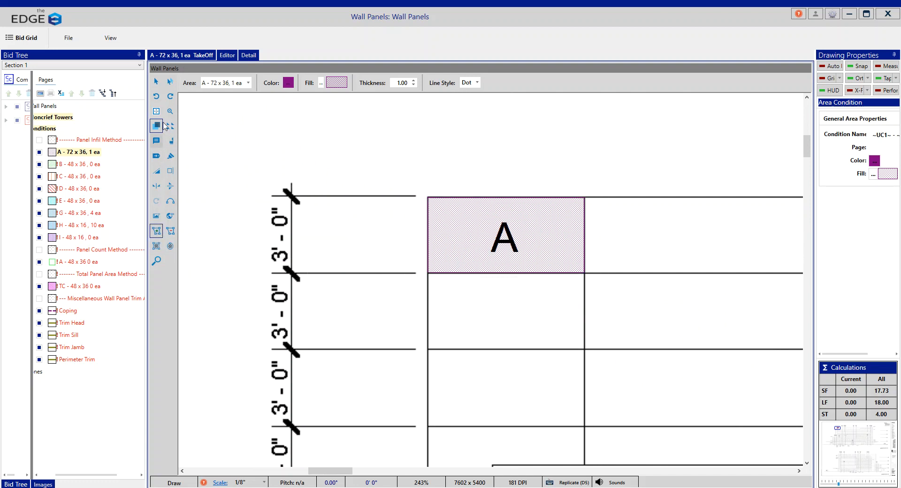
Step: Select the labelled A panel and replicate it twice downward to fill the two panels below it
left_click(156, 83)
left_click_drag(421, 190, 592, 284)
left_click(171, 127)
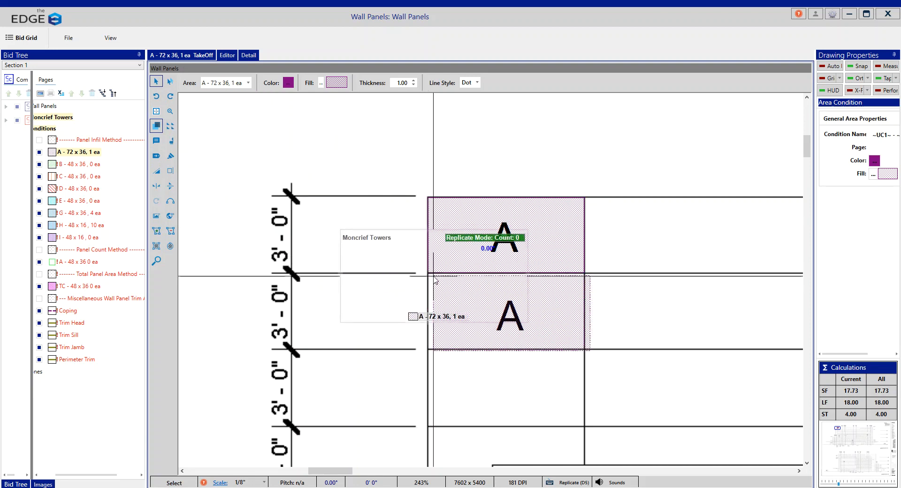
scroll(428, 272, "down", 1)
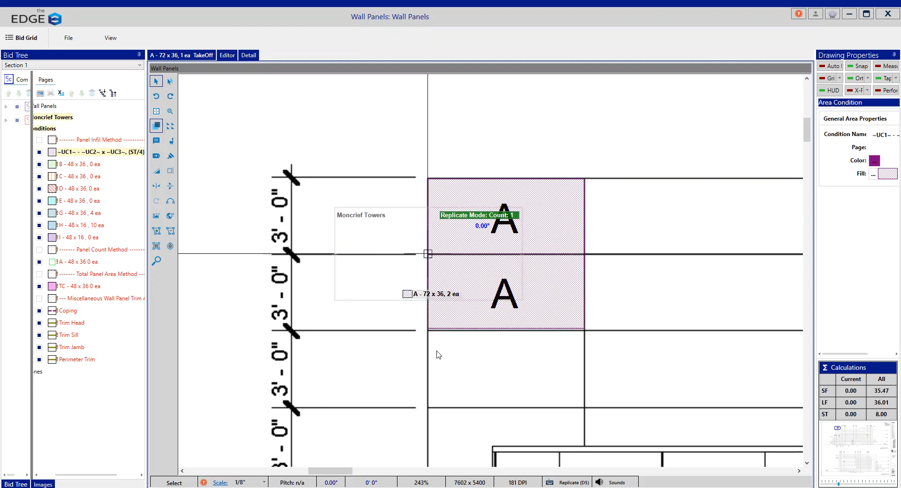
left_click(428, 255)
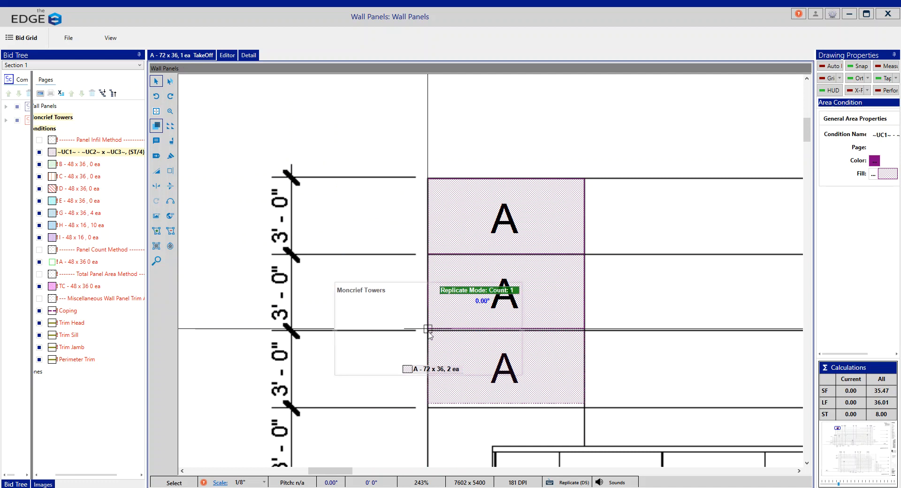
left_click(427, 329)
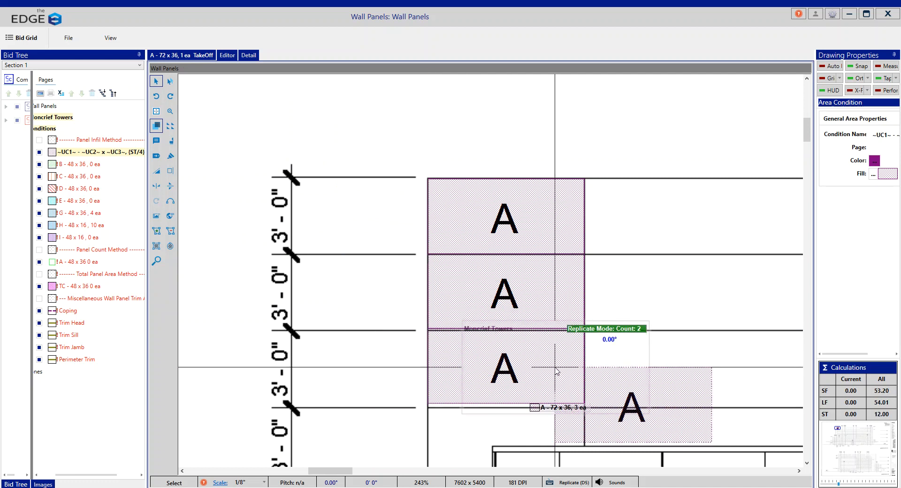
Step: Draw a B - 48 x 36 rectangle of about 35.4 SF over the wide panel right of the top A panel
key("Right")
key("Right")
key("Right")
key("Right")
key("Right")
key("Right")
key("Right")
key("Right")
key("Right")
key("Right")
key("Right")
key("Right")
key("Right")
key("Right")
key("Right")
key("Right")
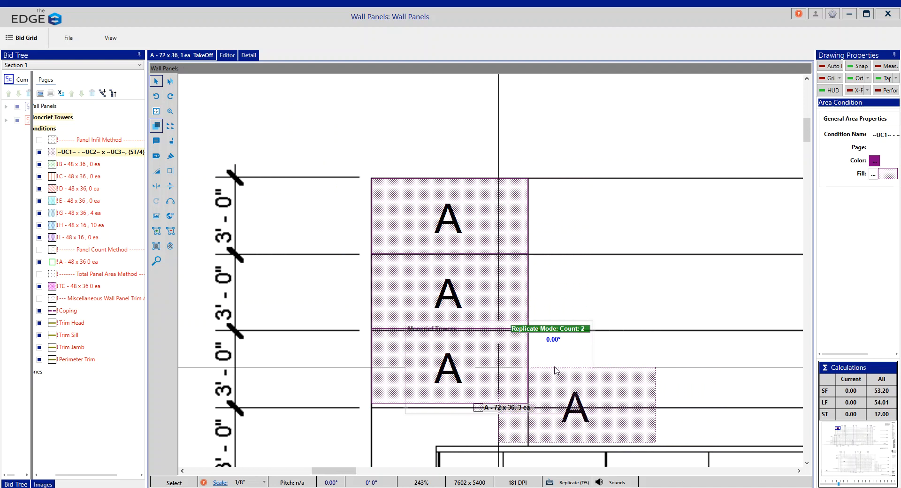
key("Right")
key("Right")
key("Right")
key("Right")
key("Right")
key("Right")
key("Right")
key("Right")
key("Right")
key("Right")
key("Right")
key("Right")
key("Right")
key("Right")
key("Right")
key("Right")
key("Right")
key("Right")
key("Right")
key("Right")
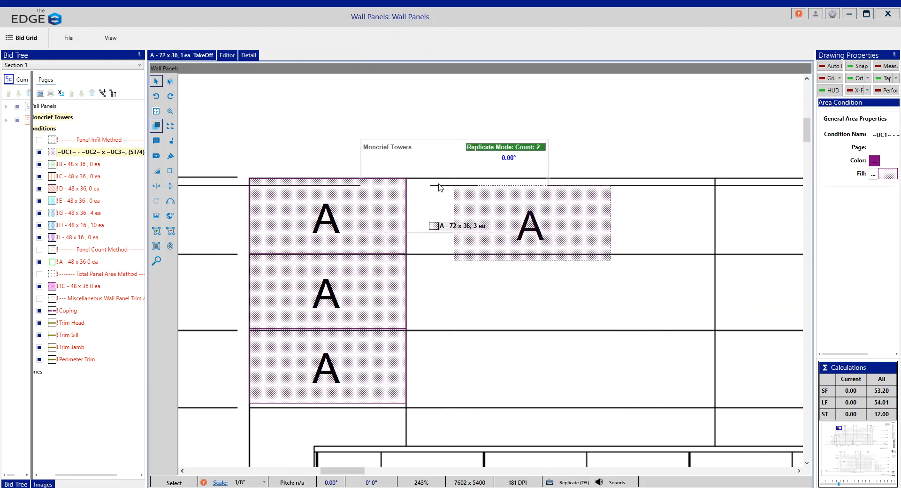
key("Right")
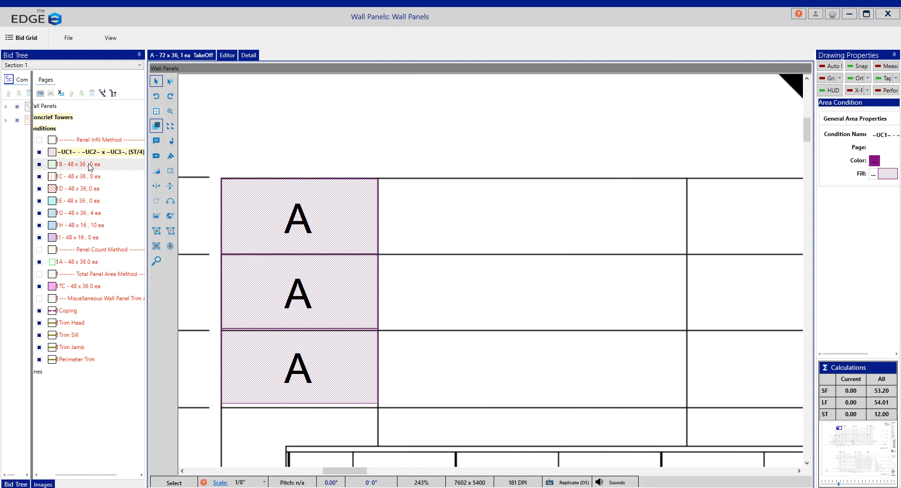
left_click(90, 167)
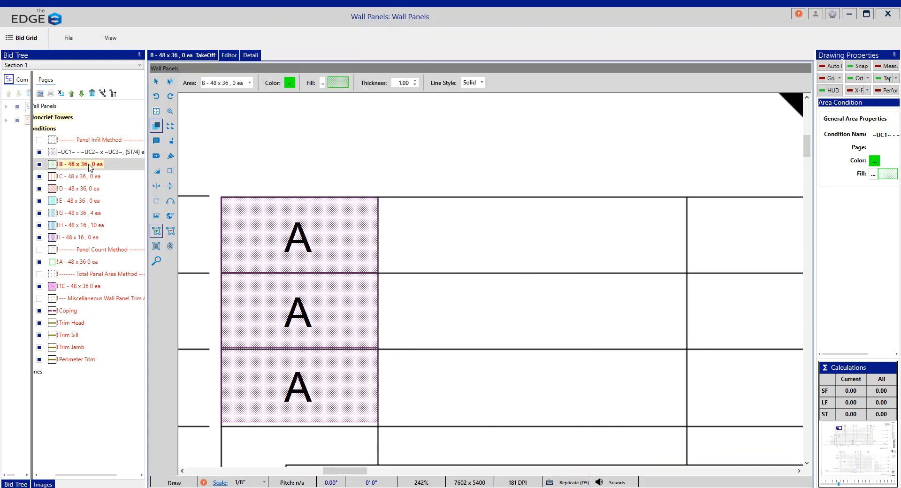
left_click(158, 248)
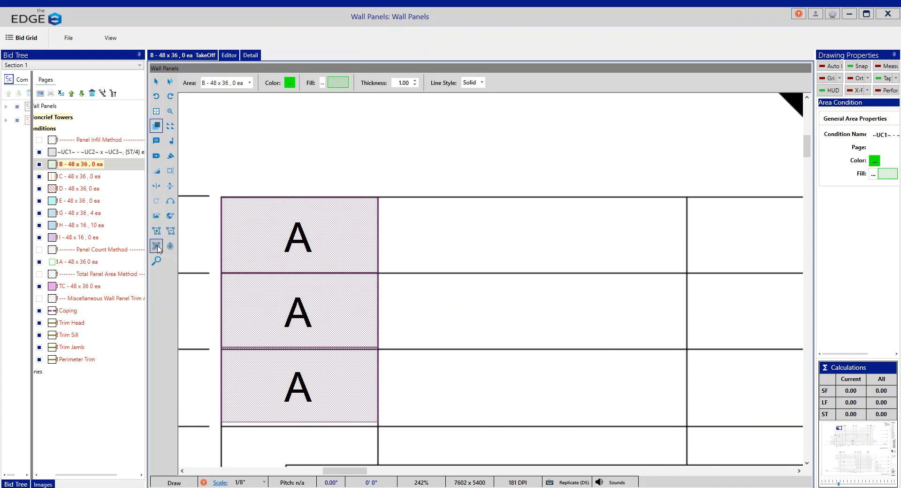
left_click(379, 197)
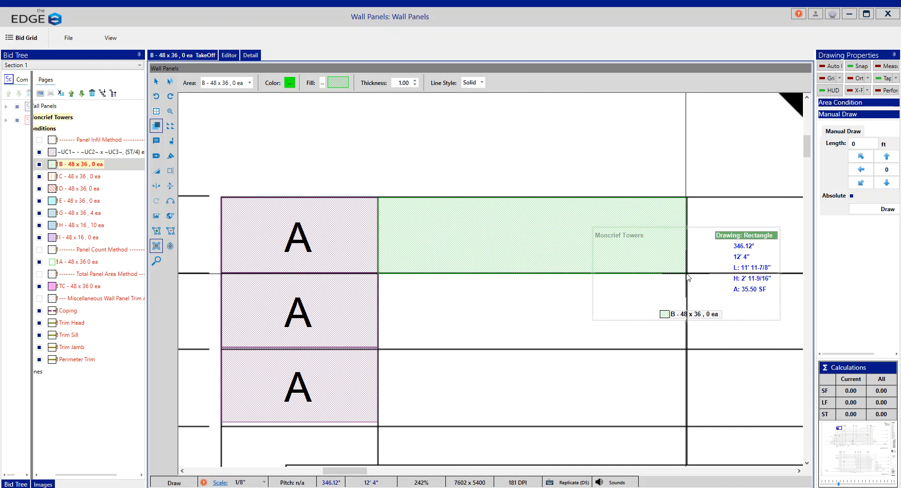
left_click(686, 274)
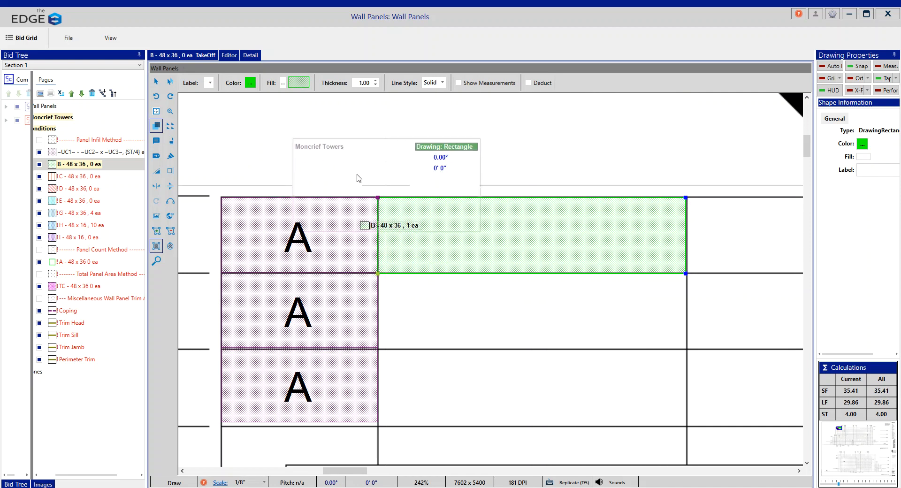
Step: Set condition B's panel length to 144 and place a B label on its drawn panel
left_click(230, 55)
left_click(249, 138)
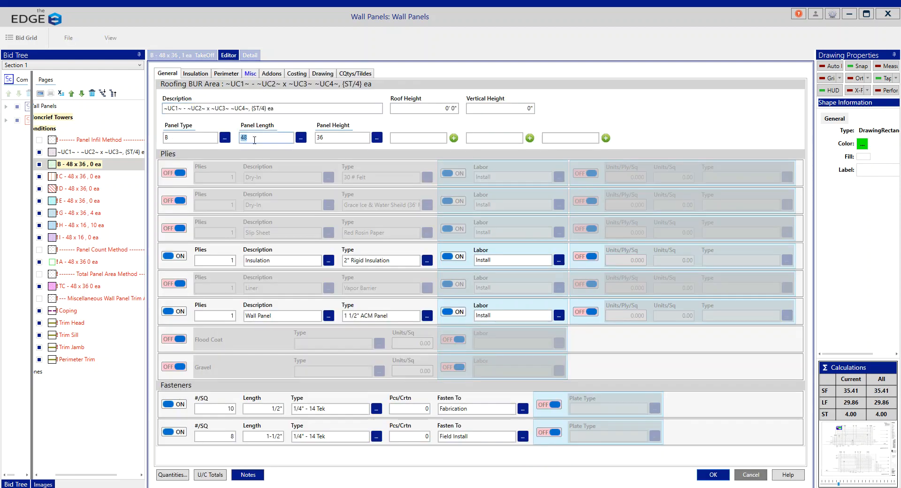
type("144")
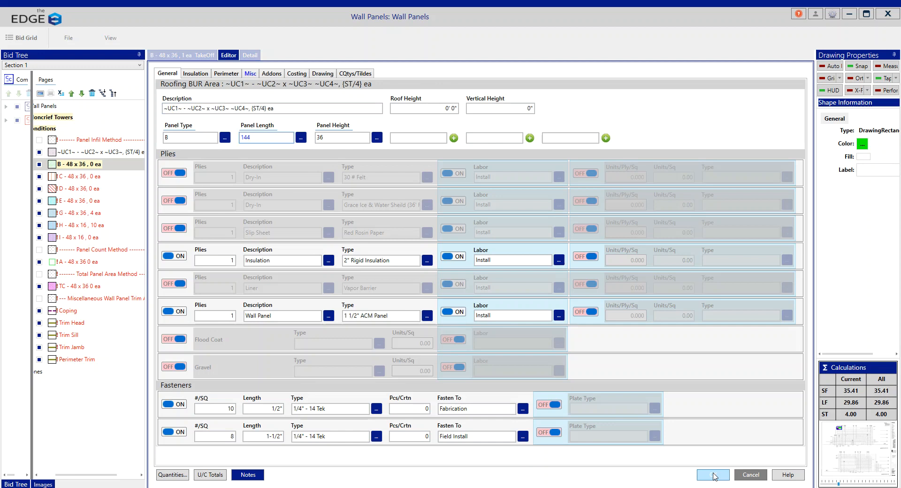
left_click(713, 476)
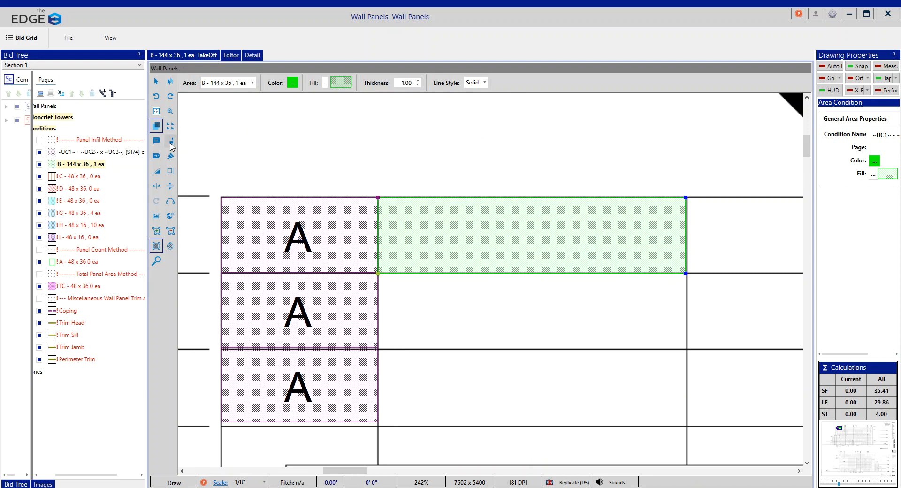
left_click(171, 140)
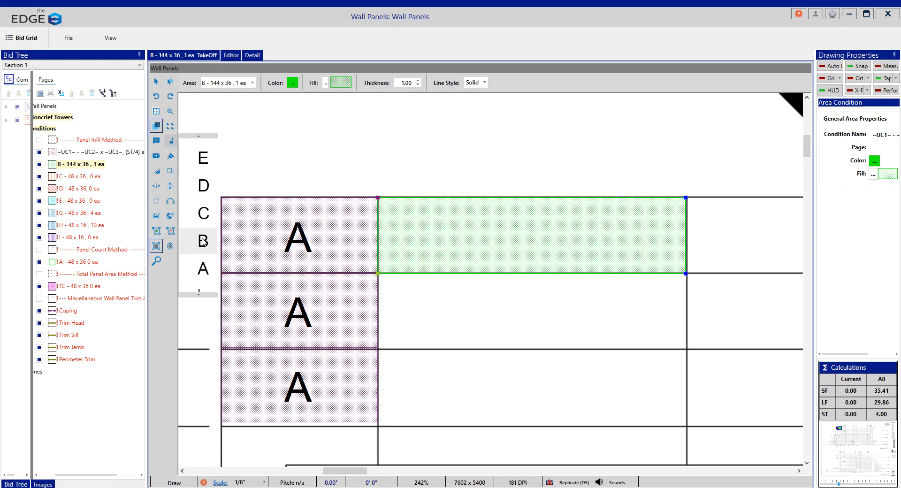
left_click(539, 244)
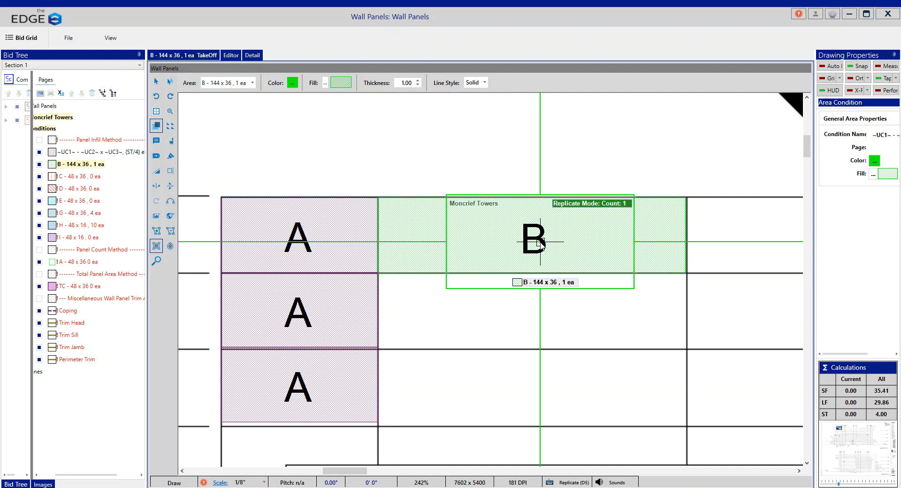
Step: Select the labelled B panel and replicate it twice downward to fill the two panels below it
left_click(157, 231)
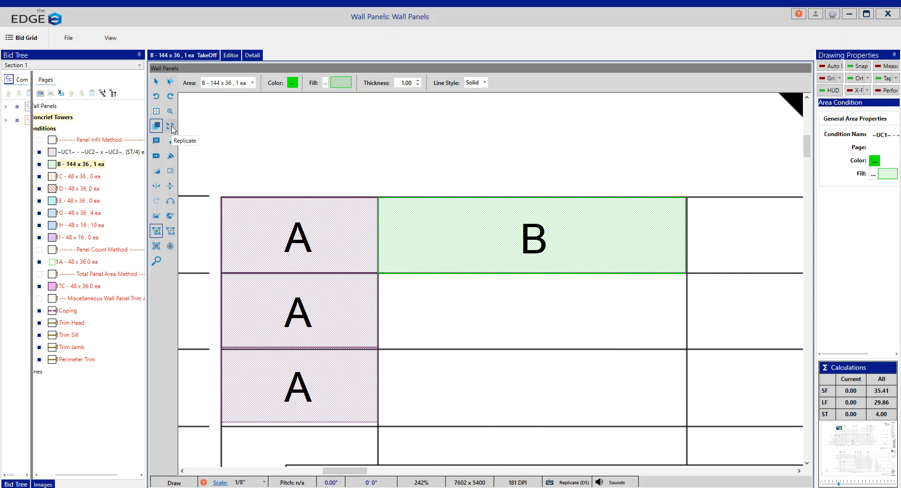
left_click(156, 83)
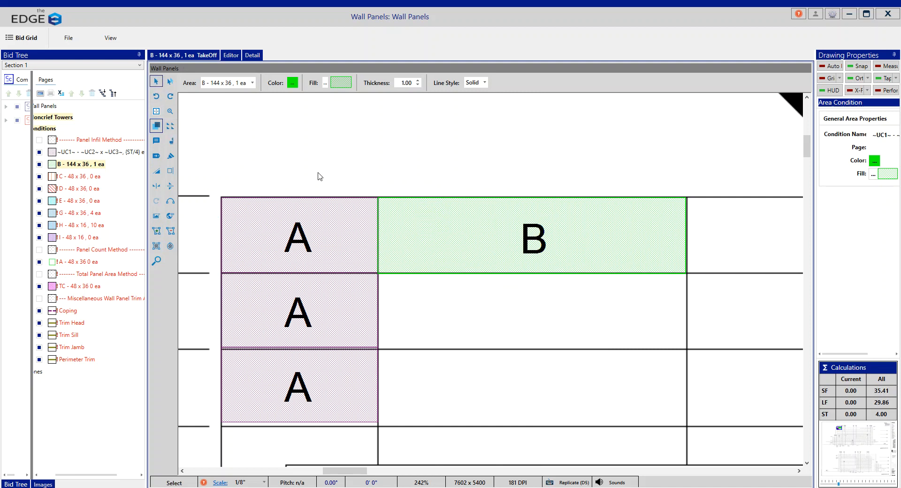
left_click_drag(372, 186, 734, 306)
left_click(170, 126)
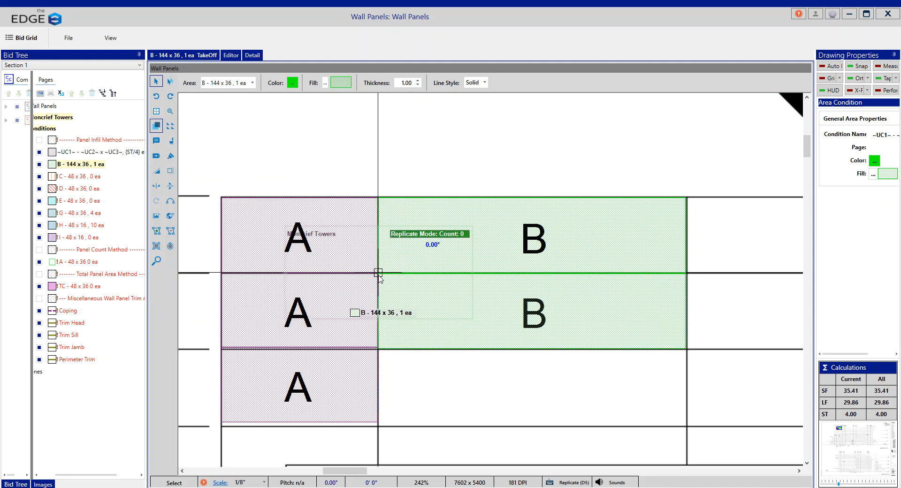
left_click(387, 298)
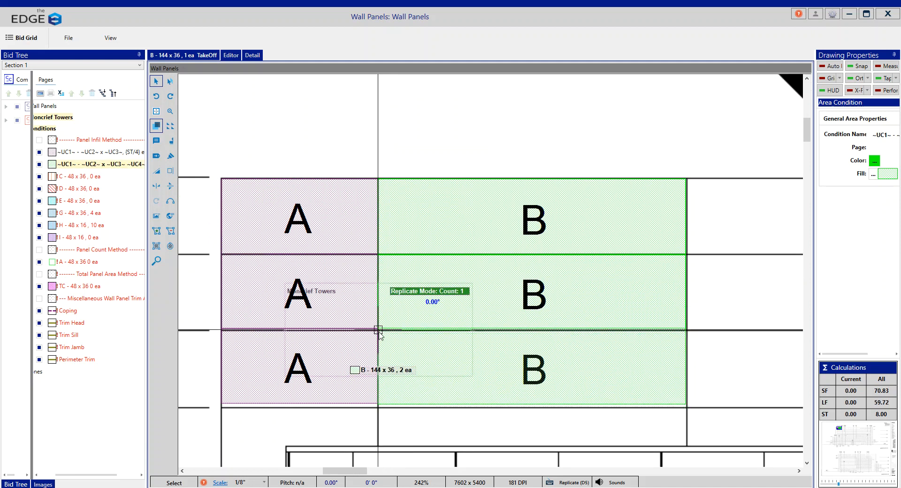
left_click(410, 359)
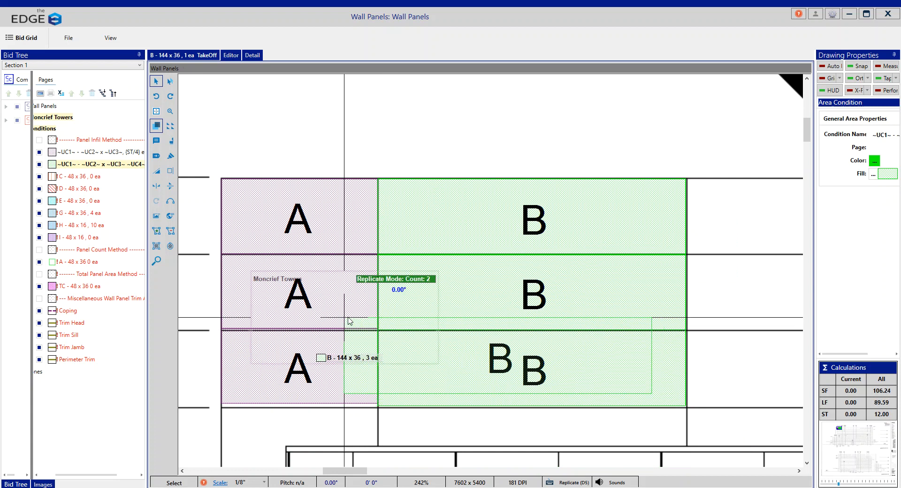
Step: Replicate the B panel into the three stacked panels of the adjoining column to the right
key("Right")
key("Right")
key("Right")
key("Right")
key("Right")
key("Right")
key("Right")
key("Right")
key("Right")
key("Right")
key("Right")
key("Right")
key("Right")
key("Right")
key("Right")
key("Right")
key("Right")
key("Right")
key("Right")
key("Right")
key("Right")
key("Right")
key("Right")
key("Right")
key("Right")
key("Right")
key("Right")
key("Right")
key("Right")
key("Right")
key("Right")
key("Right")
key("Right")
key("Right")
key("Right")
key("Right")
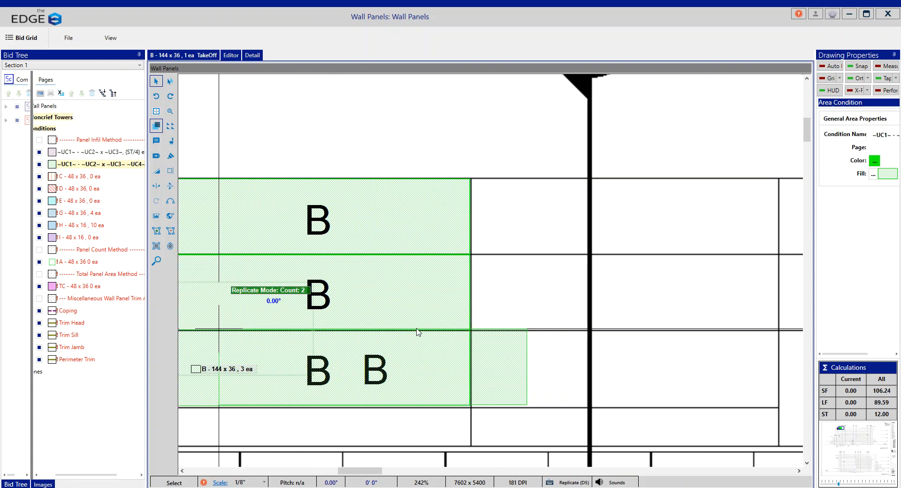
key("Right")
scroll(416, 328, "up", 5)
scroll(491, 271, "down", 3)
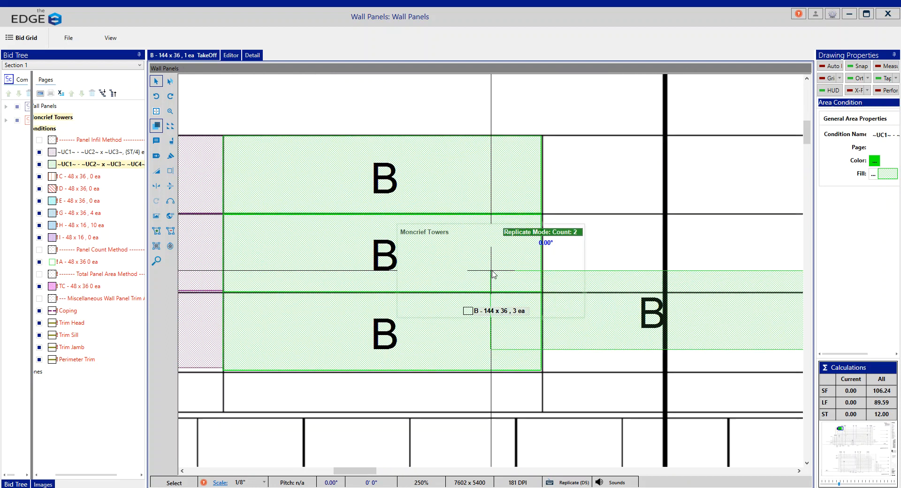
scroll(493, 275, "down", 4)
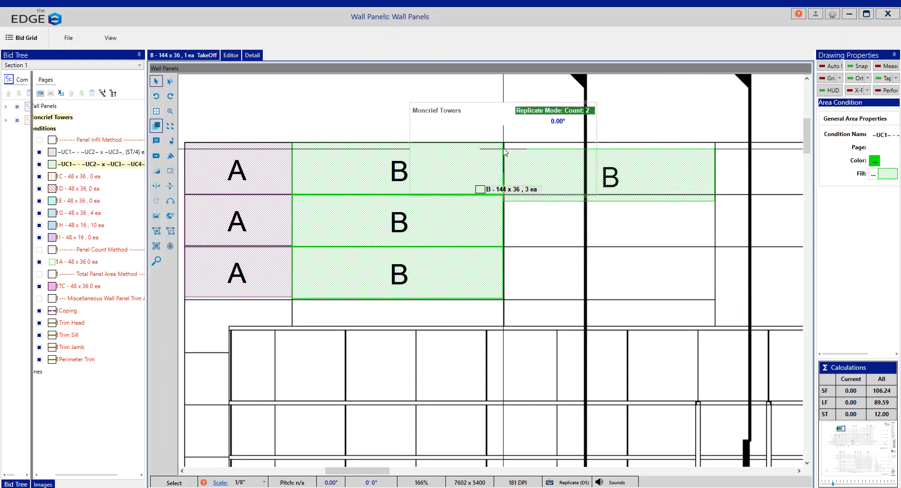
left_click(504, 143)
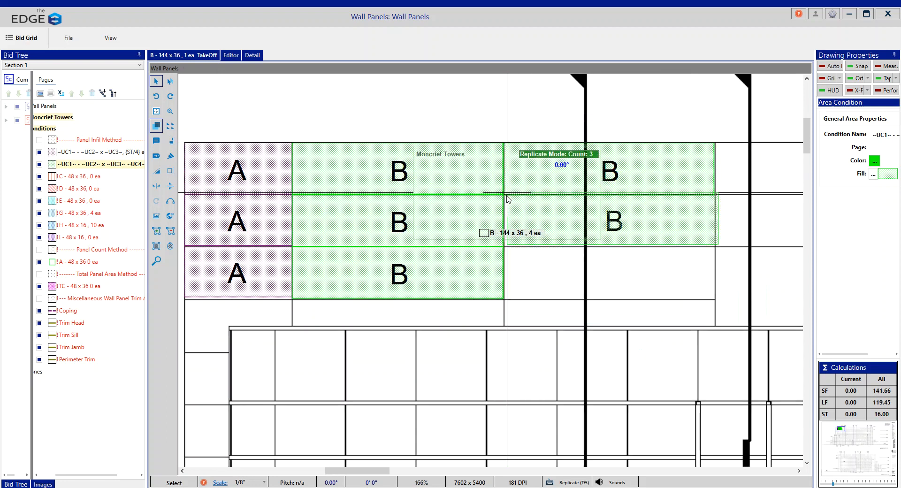
left_click(503, 195)
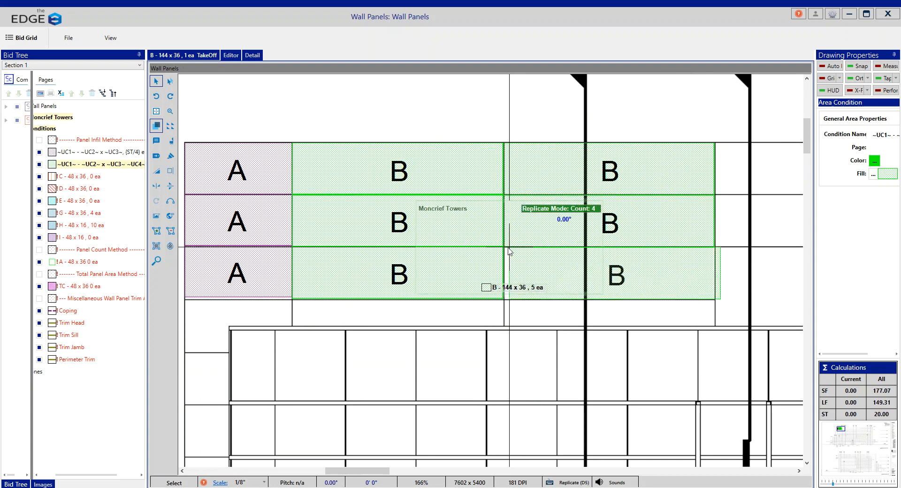
left_click(503, 247)
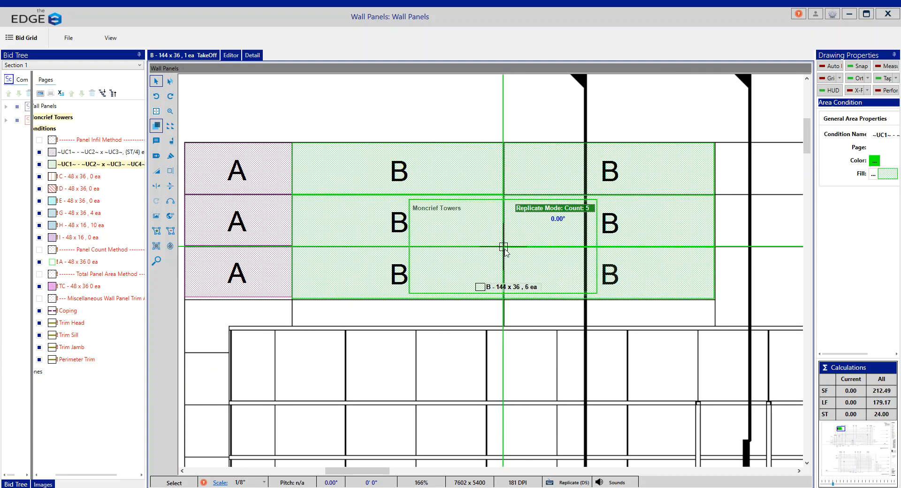
Step: Replicate the B panel into the three stacked panels of the next wide column, beyond the two narrower unfilled bays
scroll(505, 251, "right", 2)
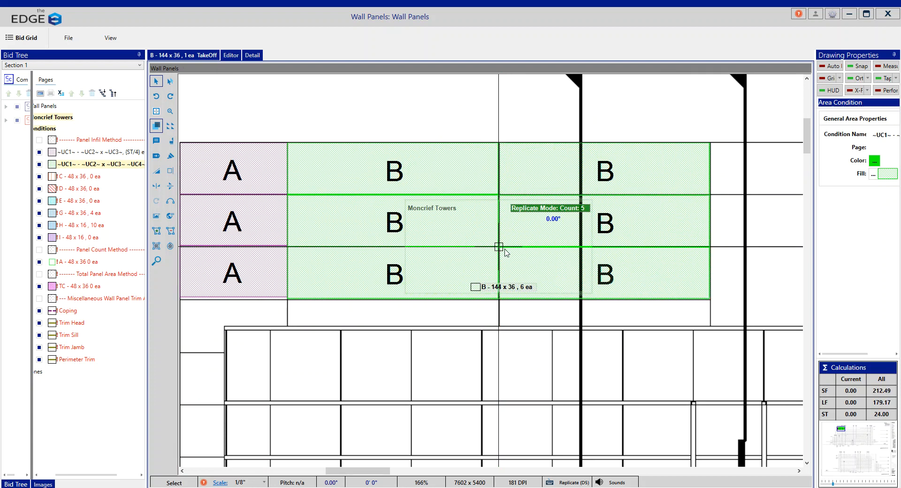
scroll(507, 252, "up", 1)
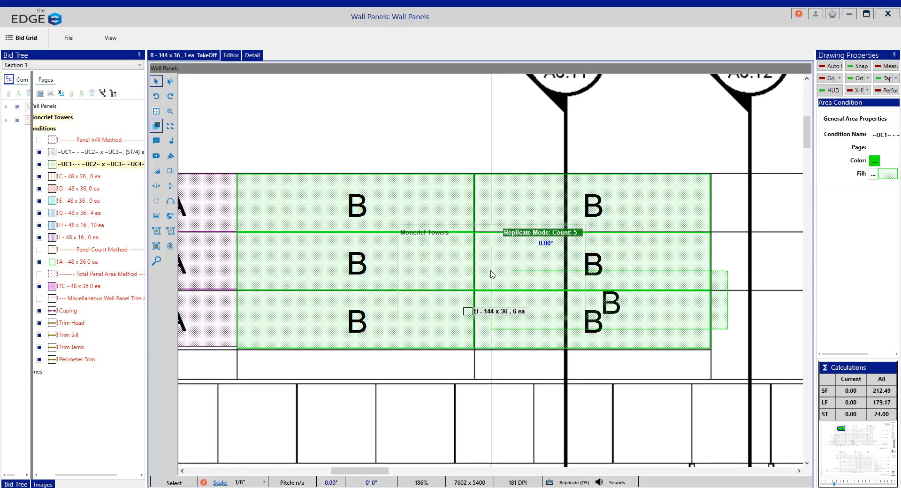
scroll(493, 275, "down", 6)
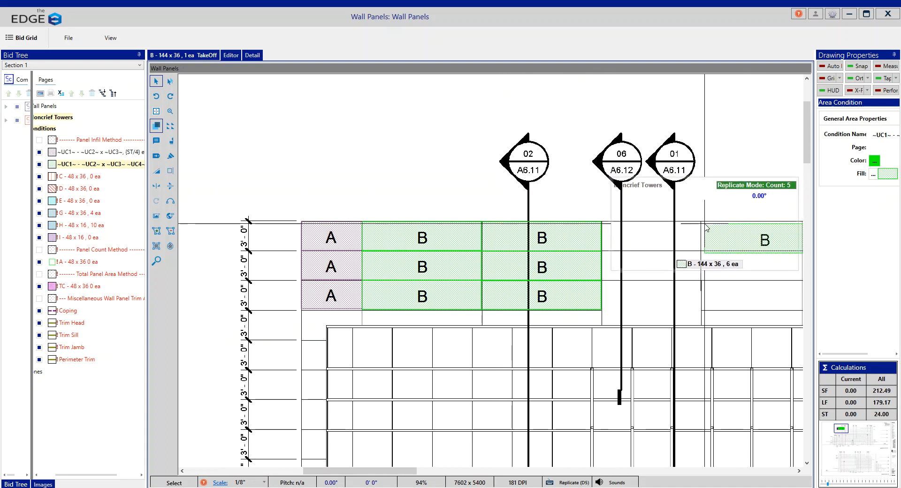
key("Right")
key("Right")
key("Right")
key("Right")
key("Right")
key("Right")
key("Right")
key("Right")
key("Right")
key("Right")
key("Right")
key("Right")
key("Right")
key("Right")
key("Right")
key("Right")
key("Right")
key("Right")
key("Right")
key("Right")
key("Right")
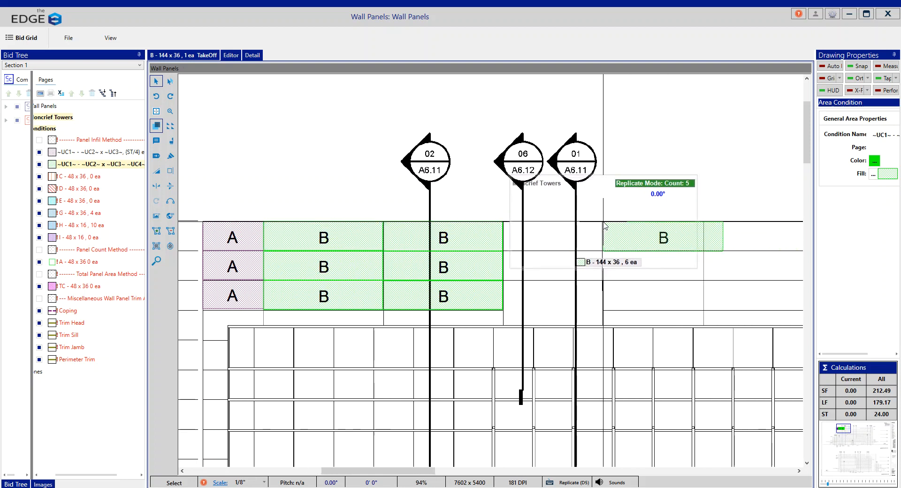
key("Right")
key("Right")
key("Right")
key("Right")
key("Right")
key("Right")
key("Right")
key("Right")
key("Right")
key("Right")
key("Right")
key("Right")
key("Right")
key("Right")
key("Right")
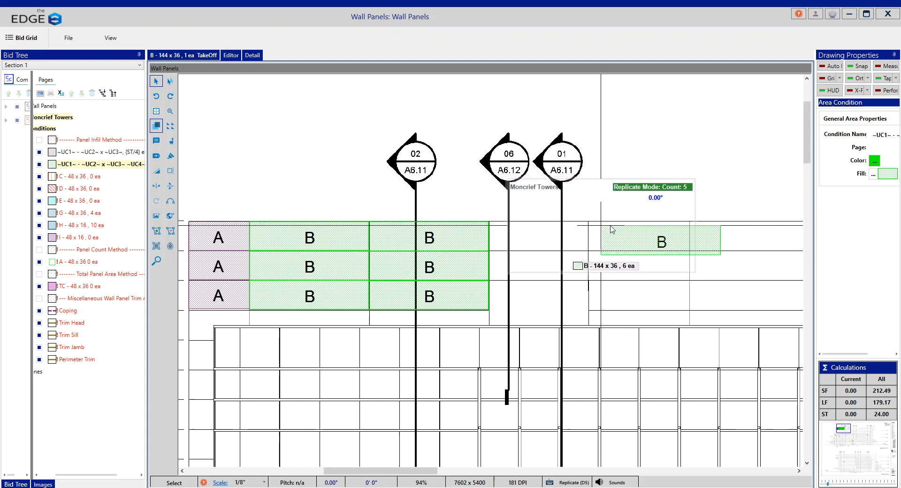
key("Right")
key("Right")
scroll(613, 232, "up", 5)
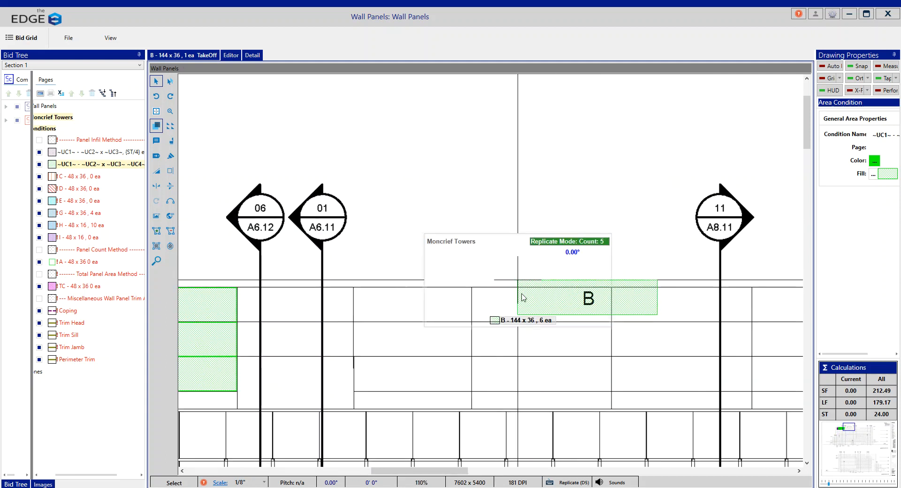
scroll(493, 277, "down", 8)
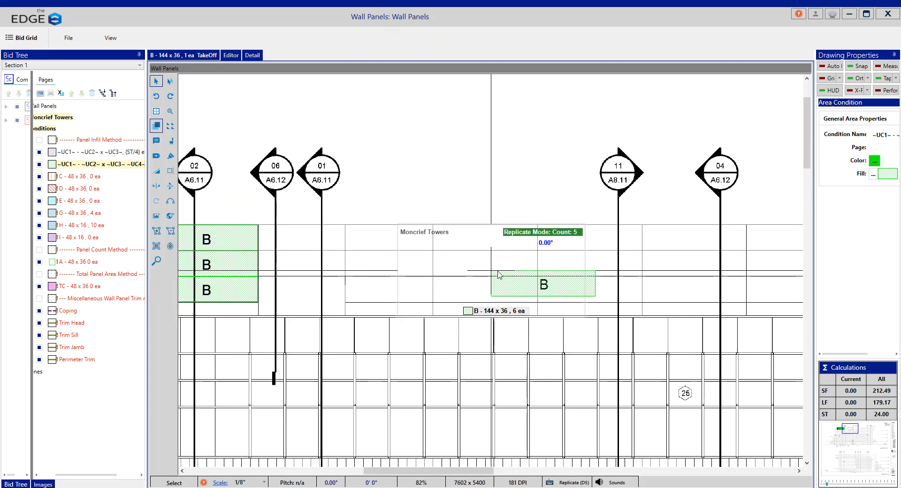
scroll(601, 229, "down", 2)
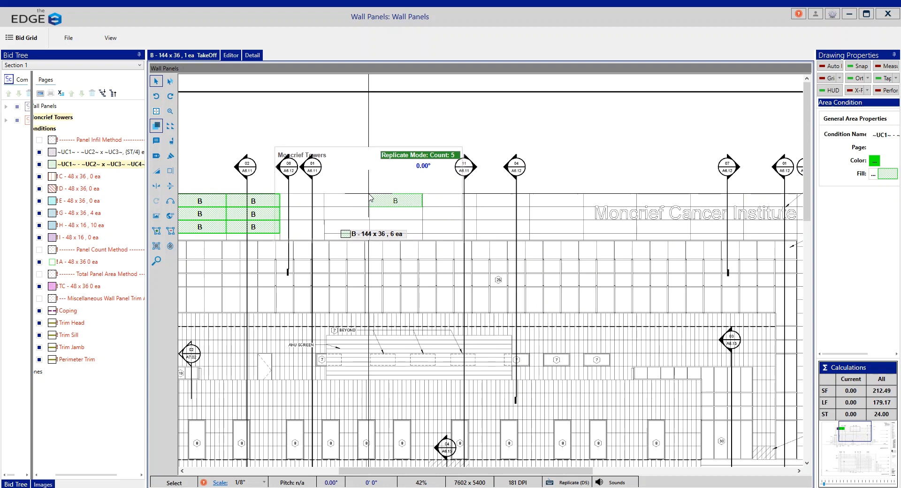
left_click(370, 197)
left_click(370, 210)
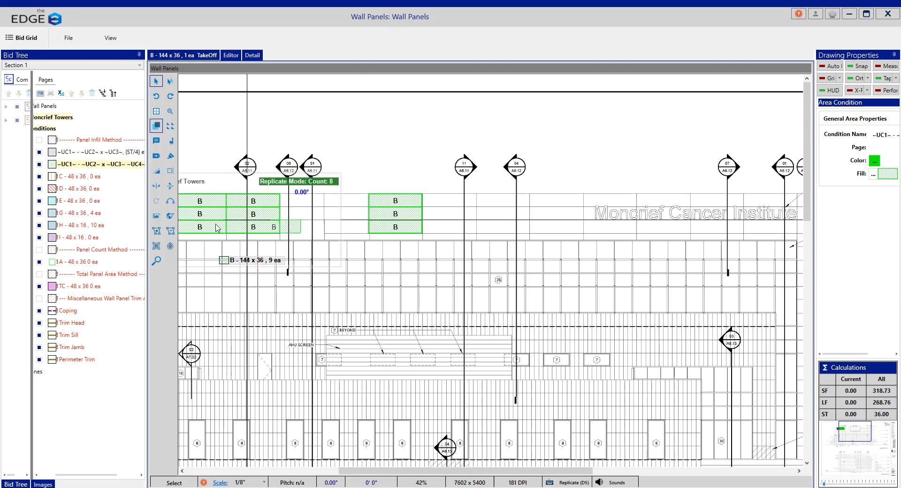
Step: Select the separate stack of three B panels and replicate it into the four adjoining columns to its right
left_click(157, 232)
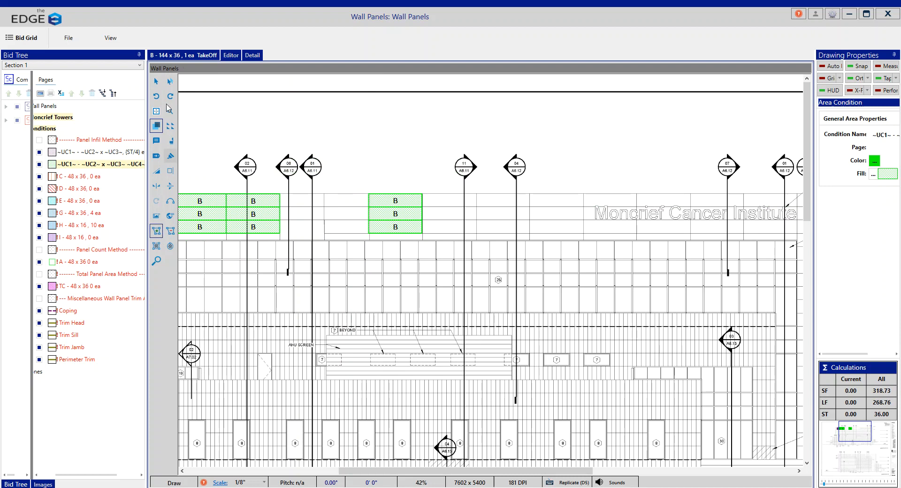
left_click(156, 83)
left_click_drag(364, 189, 429, 248)
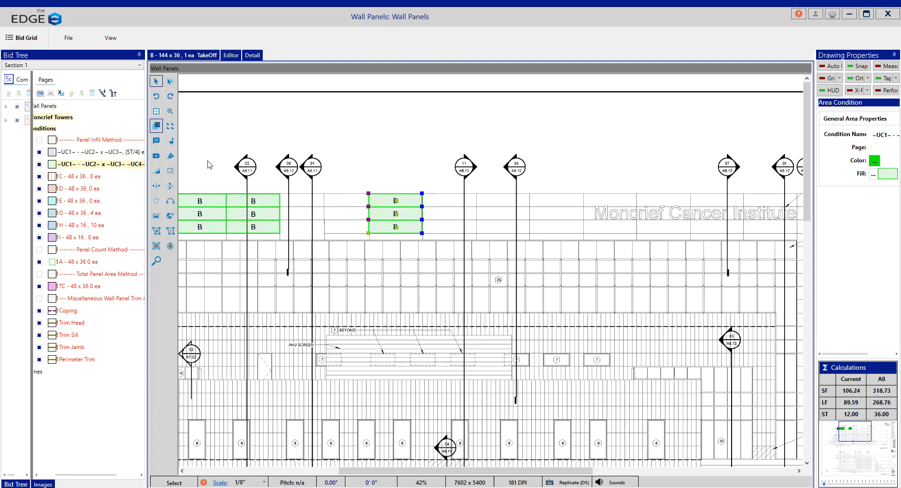
left_click(170, 126)
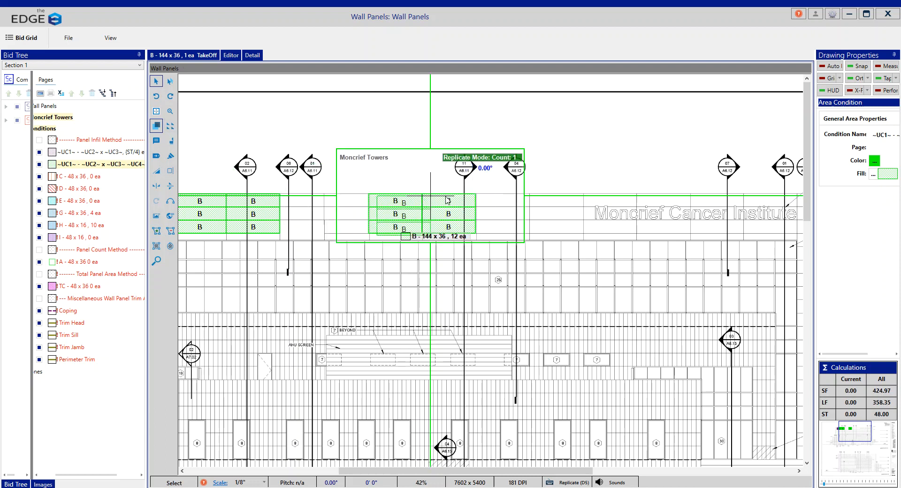
left_click(478, 197)
left_click(476, 197)
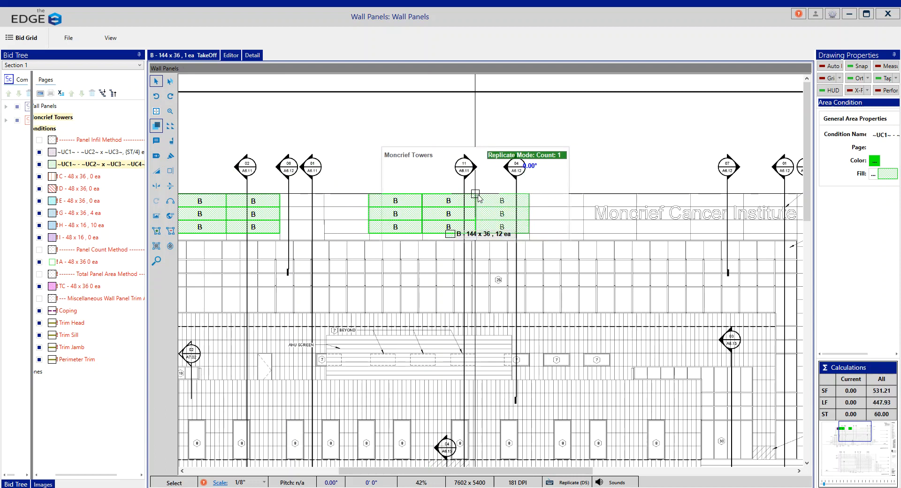
left_click(532, 197)
left_click(585, 198)
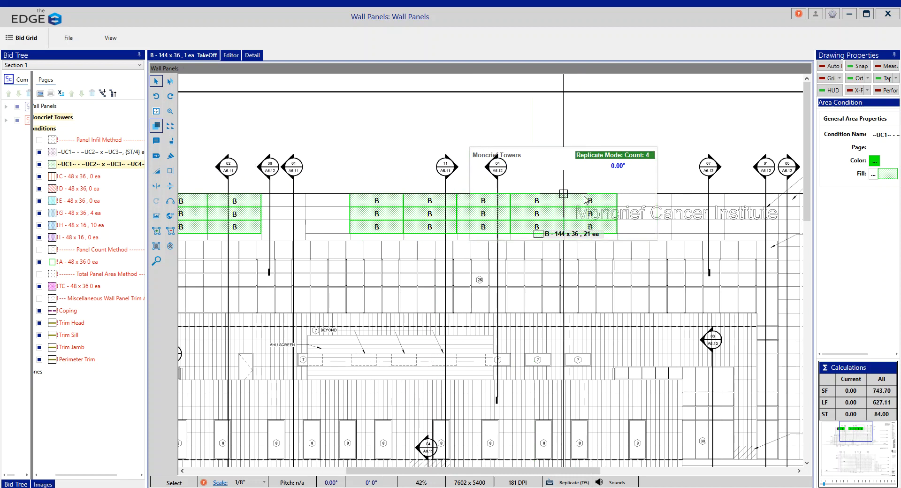
Step: Replicate the three-panel B stack into the remaining three wide columns, up to the end of the Moncrief Cancer Institute sign
key("Right")
key("Right")
key("Right")
key("Right")
key("Right")
key("Right")
key("Right")
key("Right")
key("Right")
key("Right")
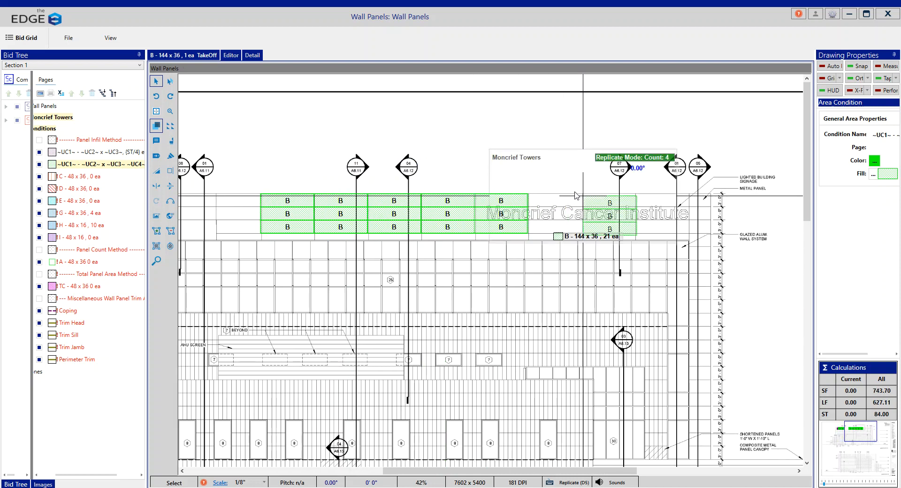
left_click(530, 196)
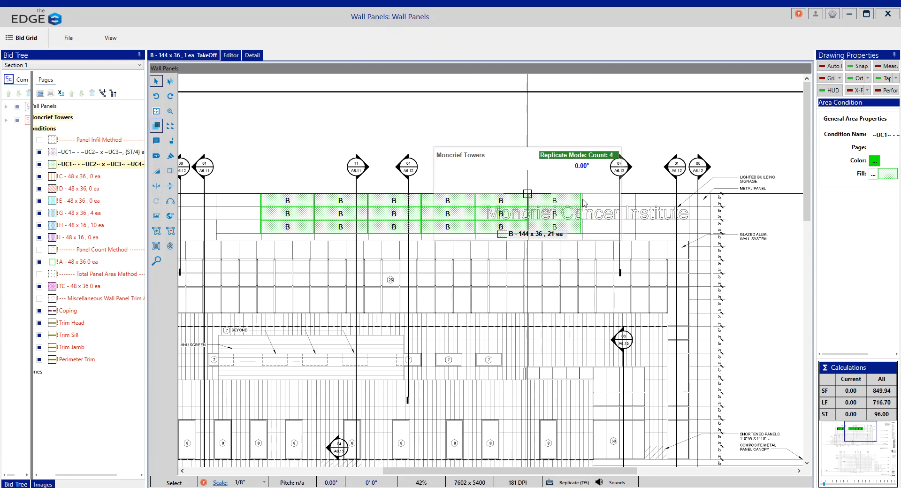
left_click(580, 202)
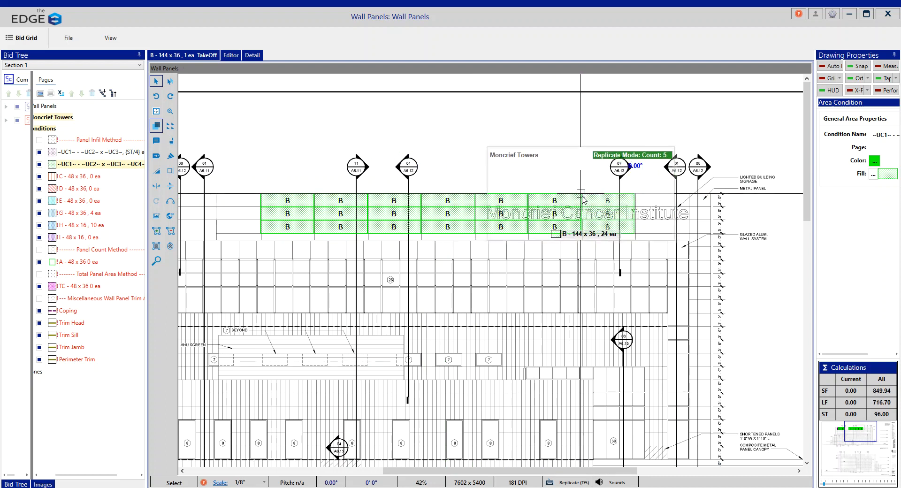
left_click(635, 200)
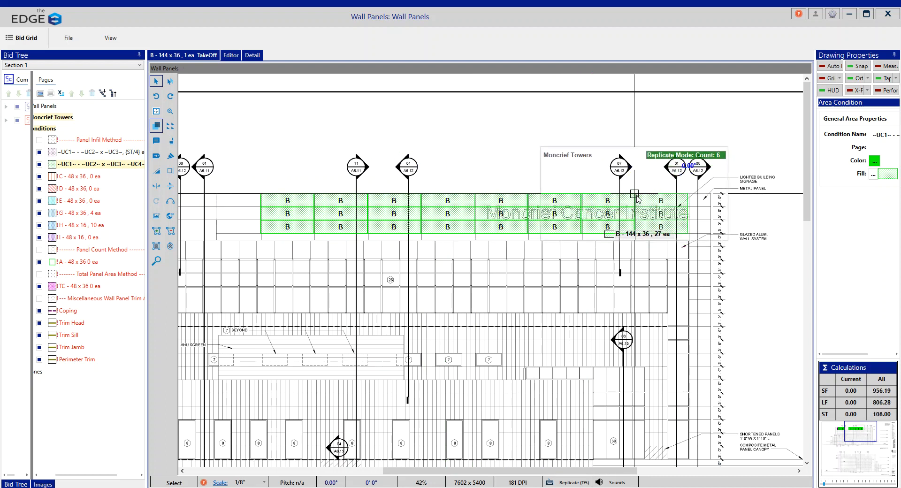
left_click(637, 198)
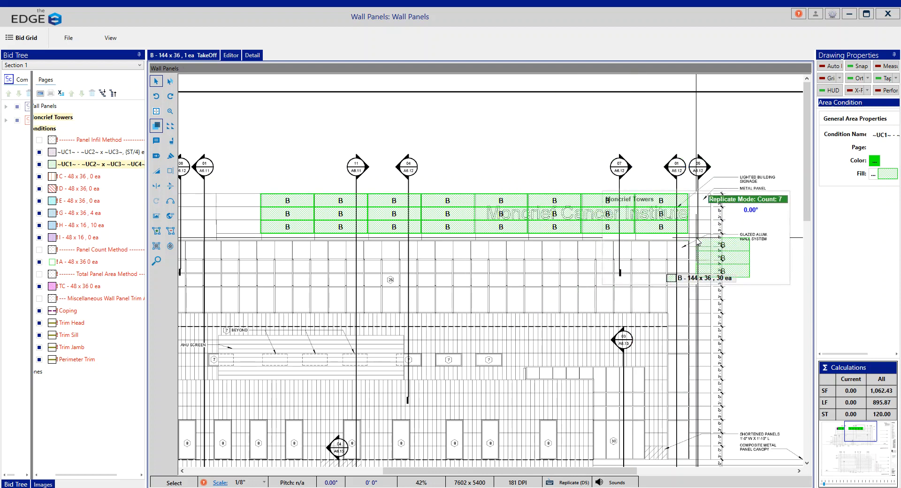
Step: Draw a C - 48 x 36 rectangle of about 14.2 SF over the narrow top panel at the right end of the elevation
scroll(629, 253, "up", 2)
scroll(466, 284, "up", 3)
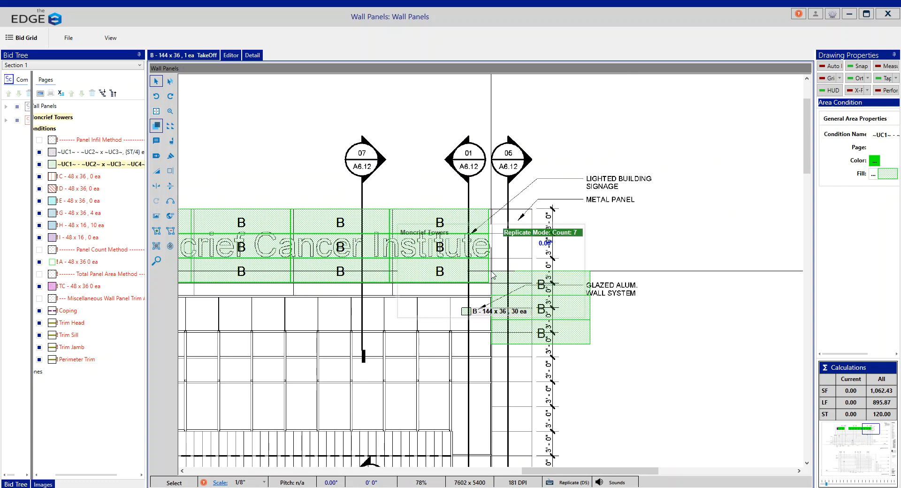
double_click(82, 177)
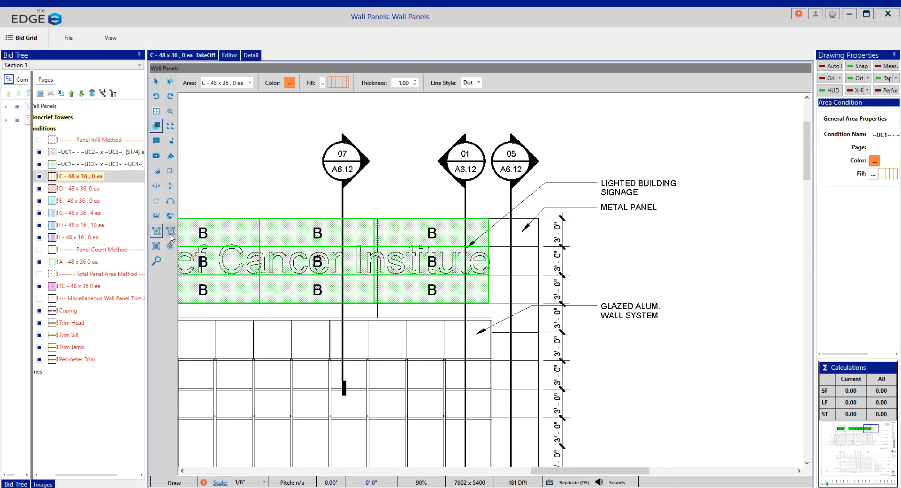
left_click(156, 246)
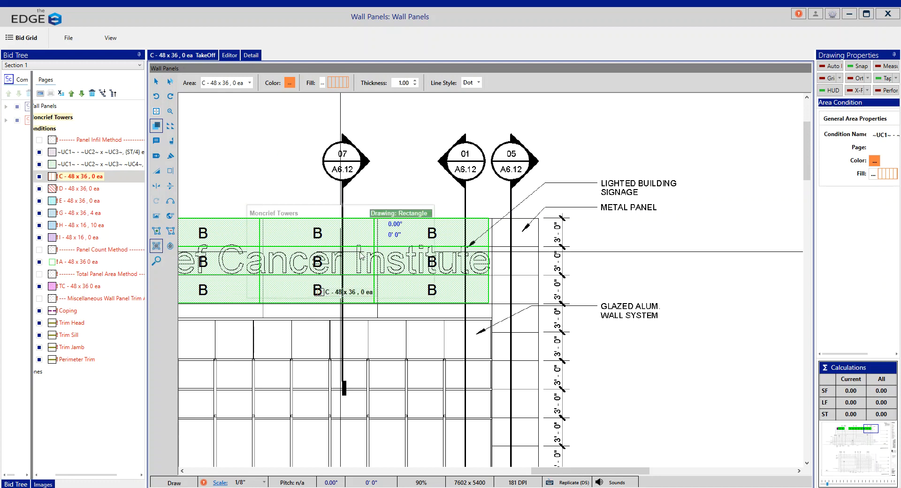
left_click(492, 218)
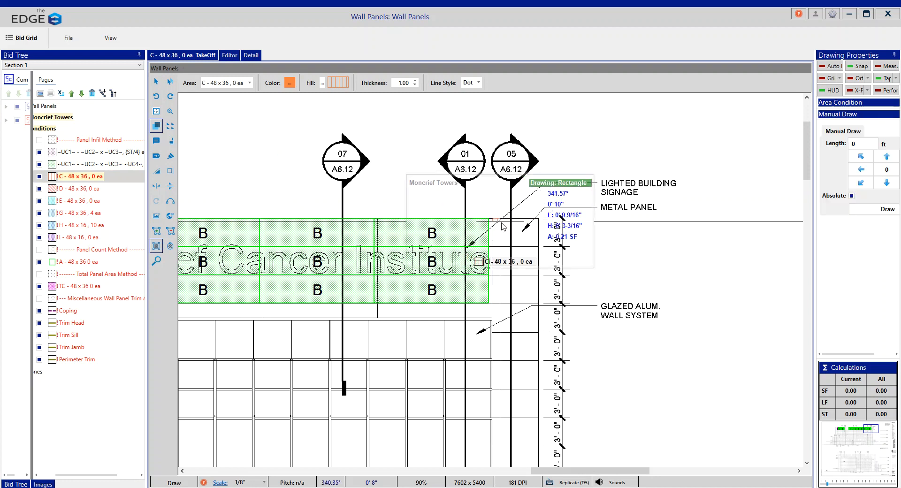
left_click(540, 249)
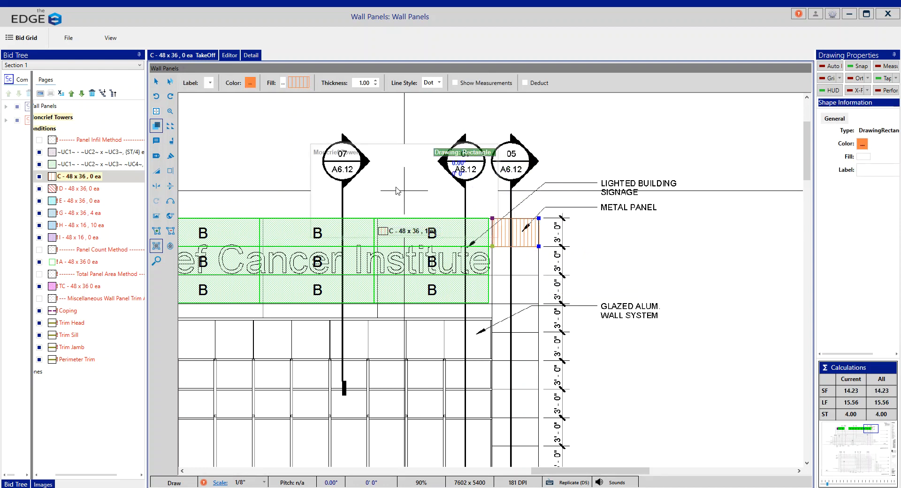
Step: Set the C condition's panel length to 58 and label the drawn panel with a C
left_click(229, 56)
double_click(254, 141)
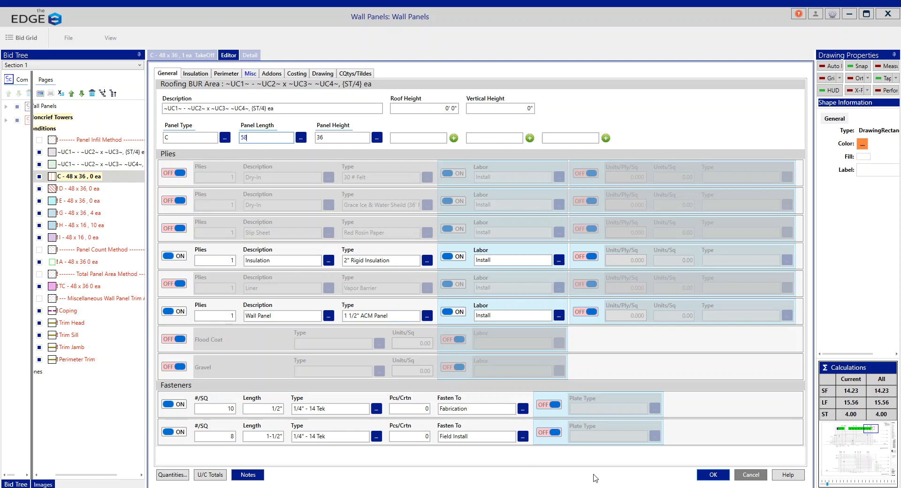
left_click(717, 477)
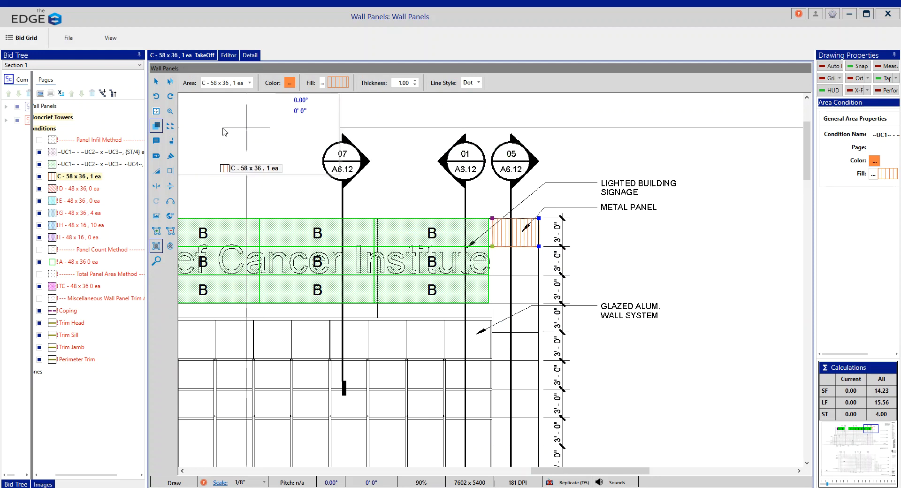
mouse_move(174, 143)
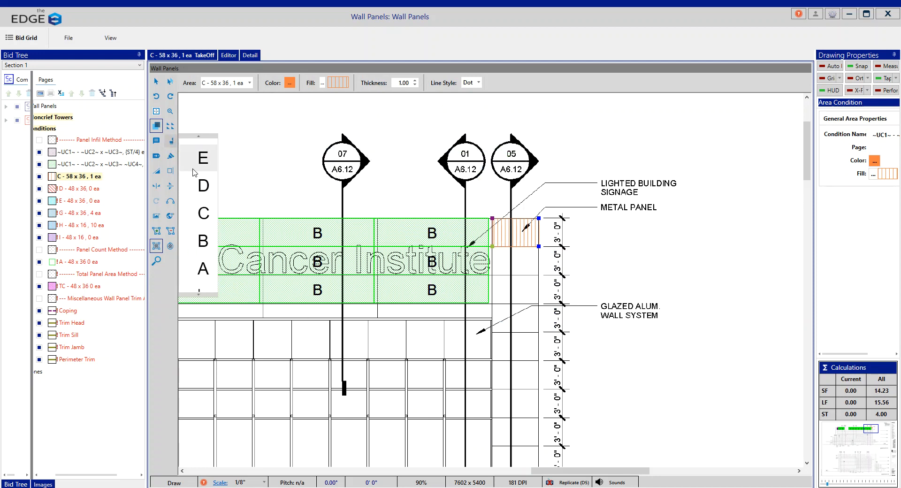
left_click(531, 242)
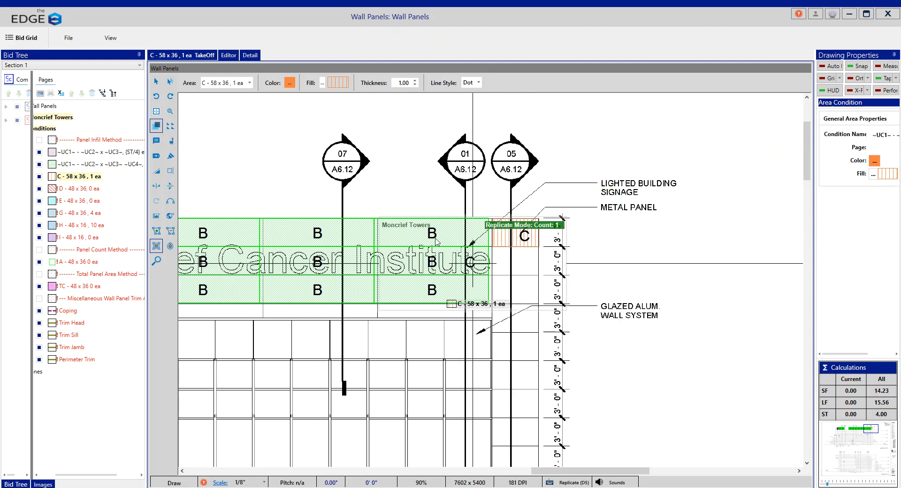
left_click(157, 232)
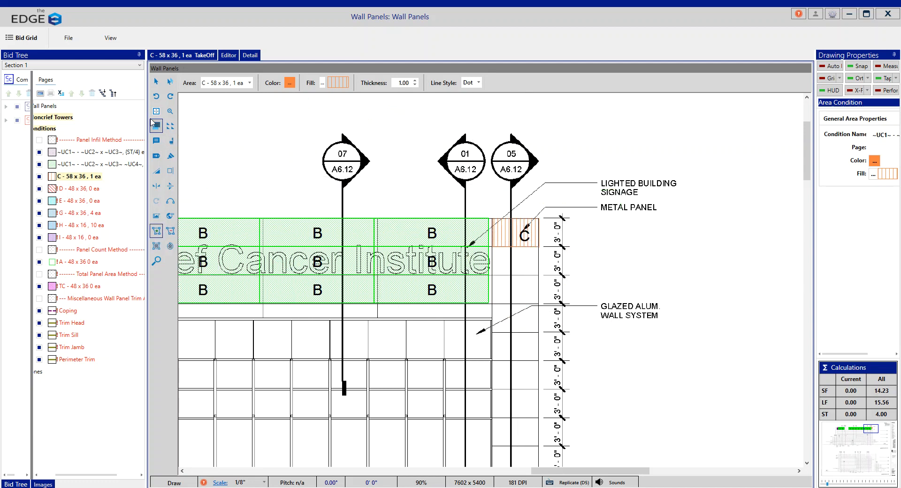
Step: Select the labelled C panel and replicate it into the three panels directly below it
left_click(157, 83)
left_click_drag(491, 217, 556, 257)
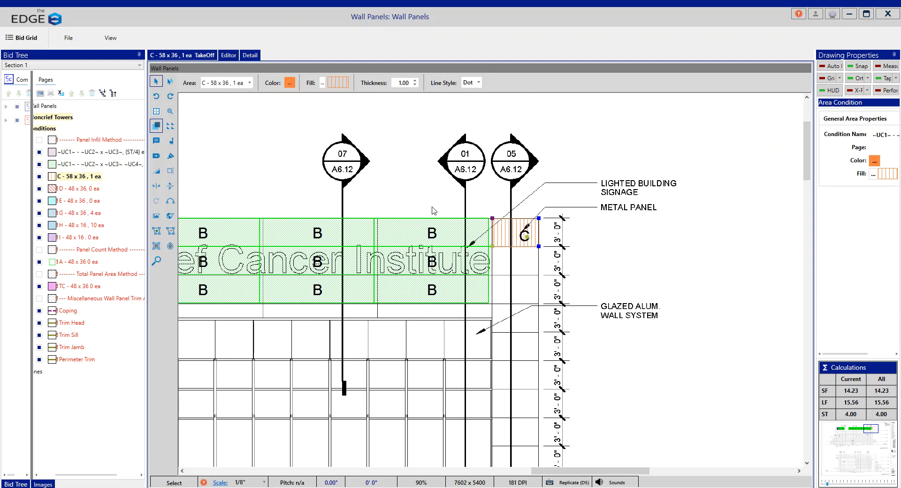
left_click(171, 126)
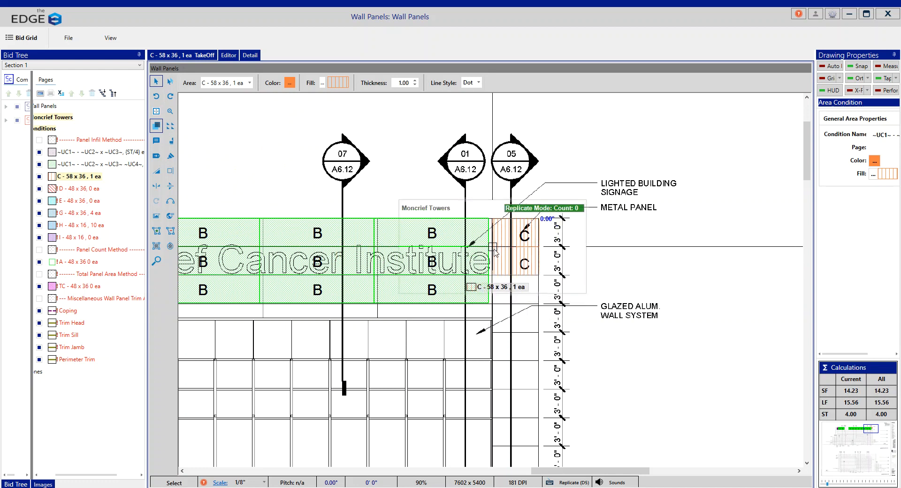
left_click(494, 254)
scroll(494, 255, "down", 1)
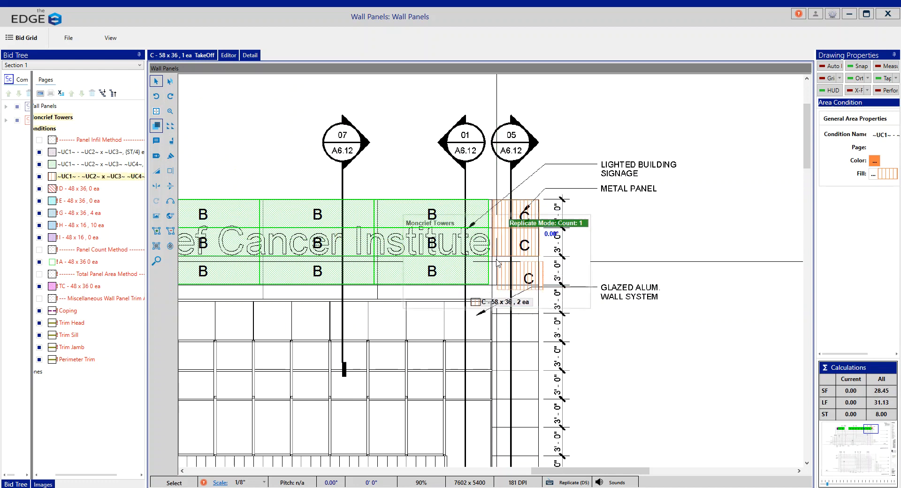
left_click(494, 268)
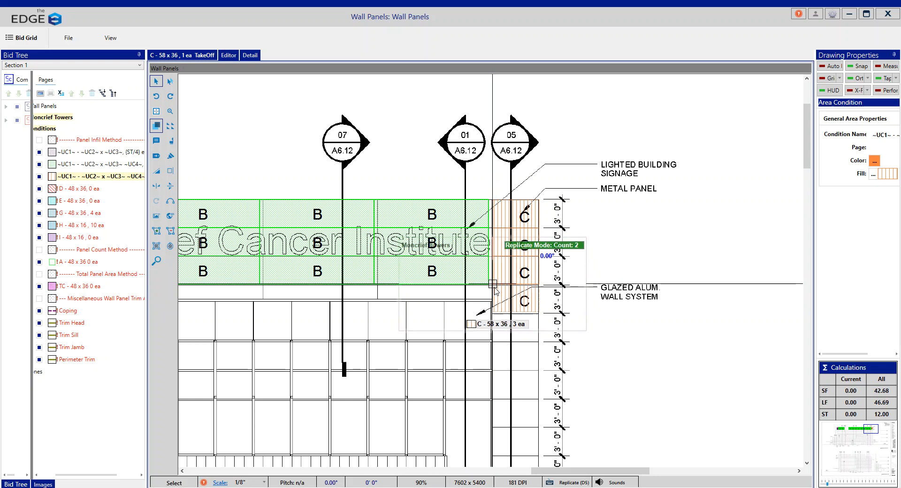
left_click(494, 288)
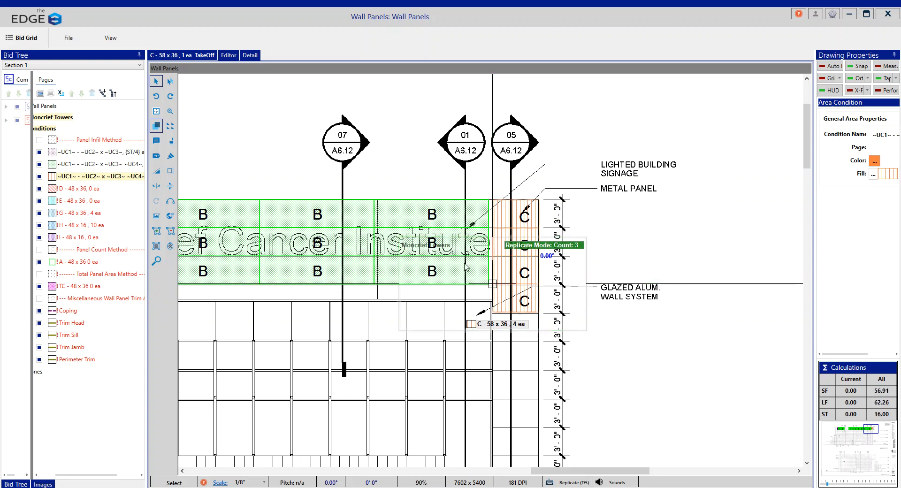
left_click(156, 231)
Step: Select the stack of four C panels and replicate it three times down the same narrow column
left_click(157, 82)
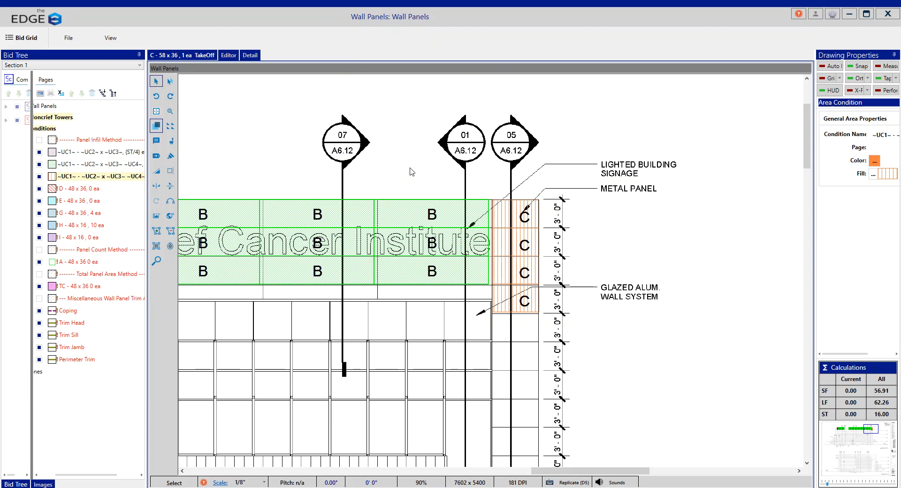
left_click_drag(483, 188, 578, 323)
left_click(171, 126)
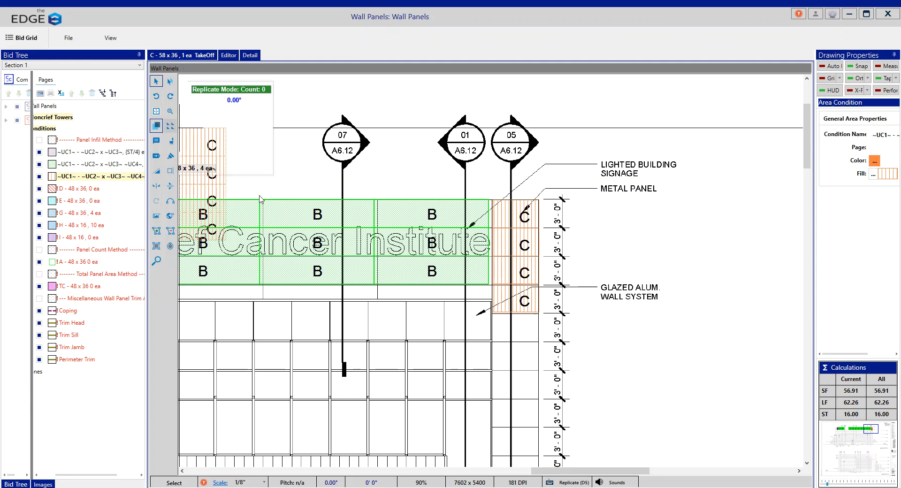
left_click(494, 319)
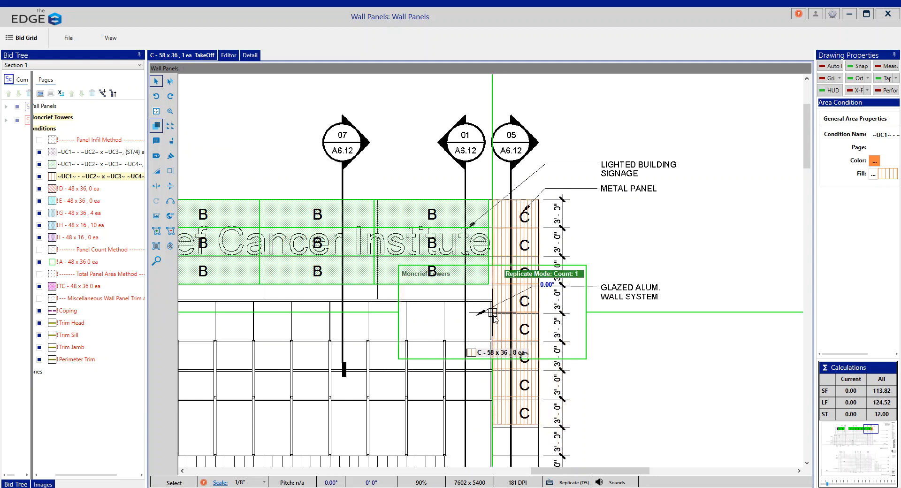
scroll(493, 318, "down", 3)
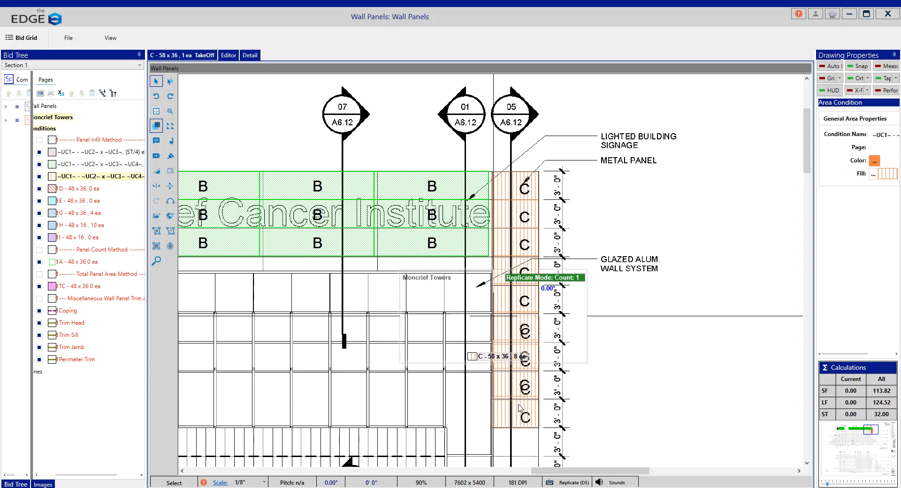
scroll(496, 378, "down", 8)
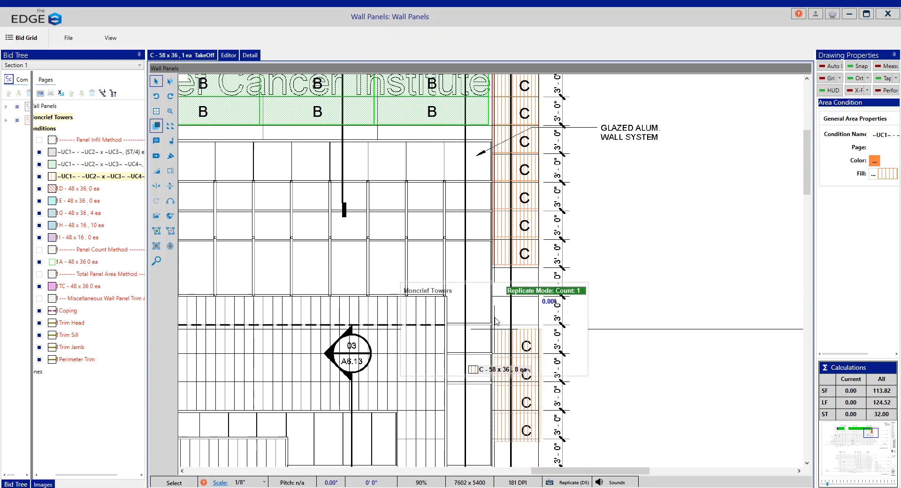
scroll(493, 254, "down", 1)
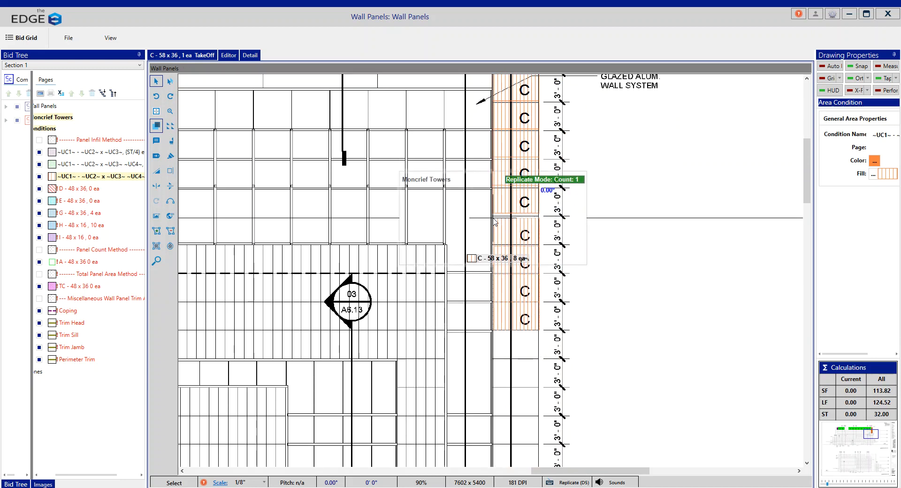
left_click(495, 220)
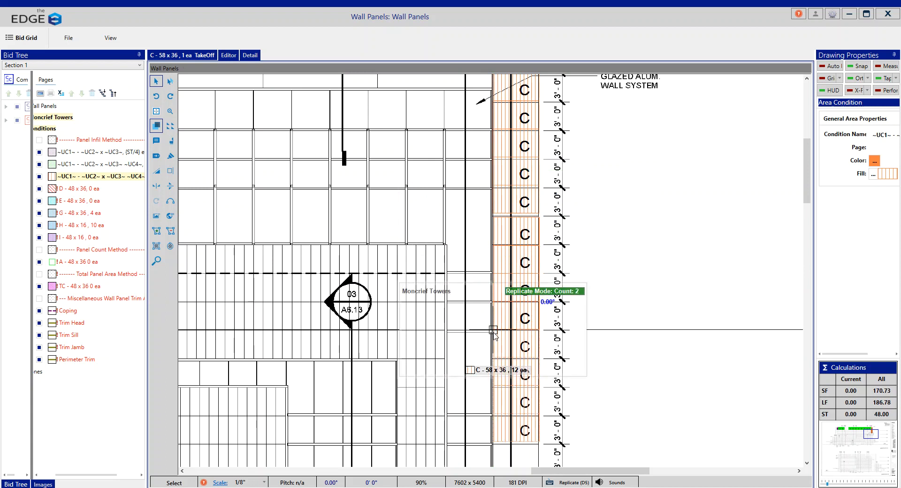
left_click(493, 332)
Step: Replicate the four-panel C stack once more down to the canopy, and once below the canopy to ground level
scroll(493, 334, "down", 3)
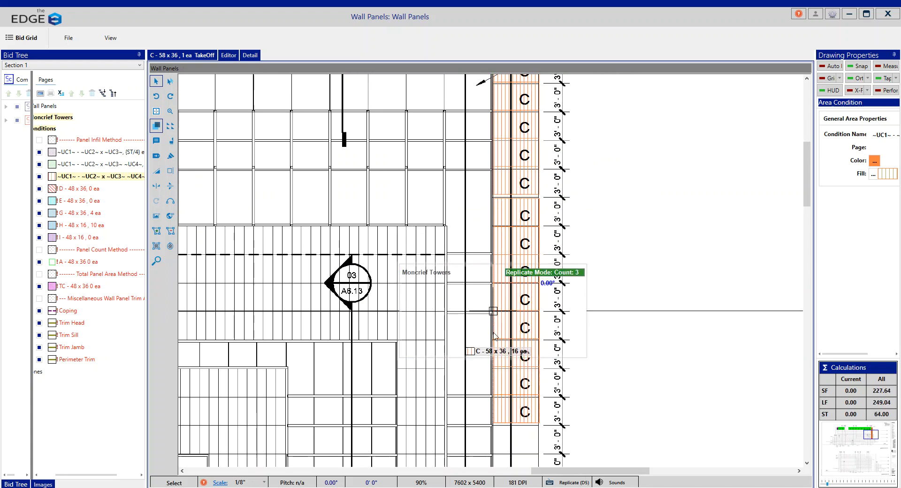
scroll(493, 332, "down", 8)
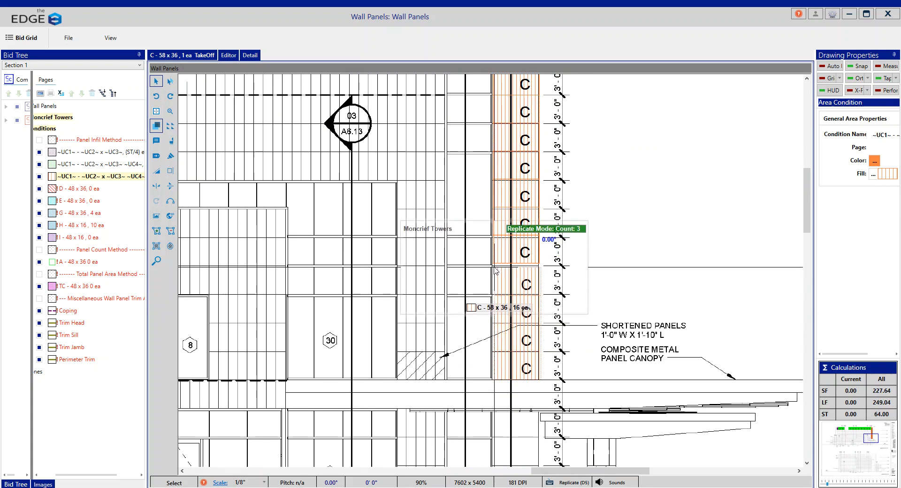
left_click(500, 295)
scroll(500, 298, "down", 1)
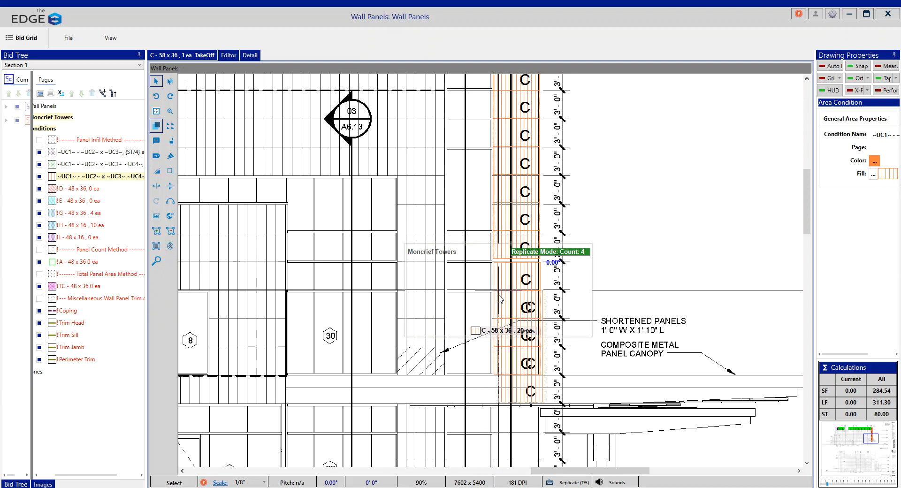
scroll(501, 300, "down", 8)
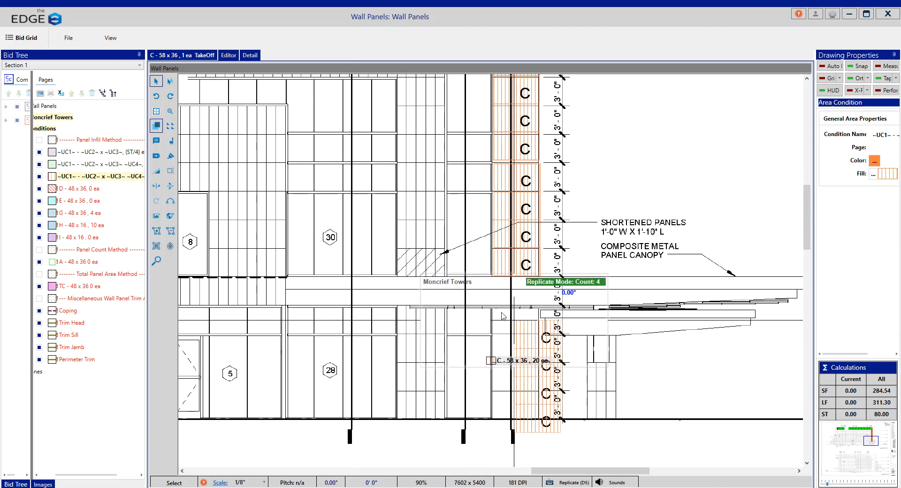
scroll(500, 305, "down", 1)
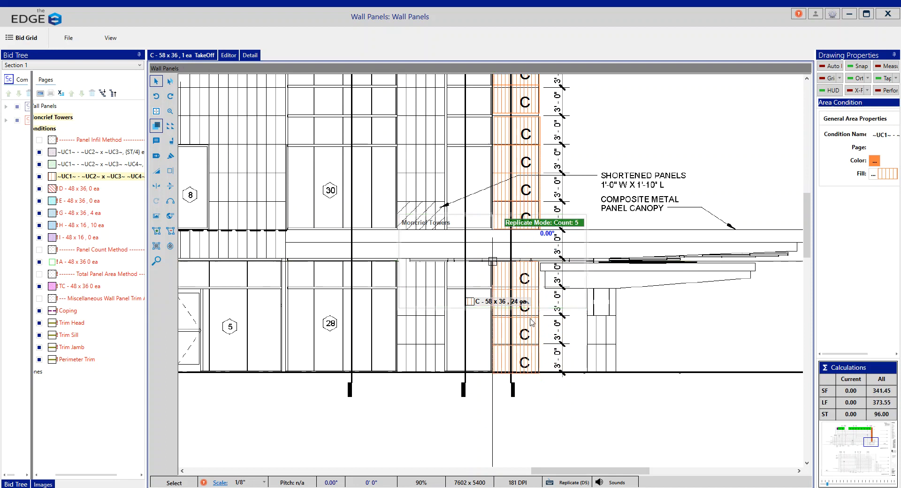
left_click(494, 265)
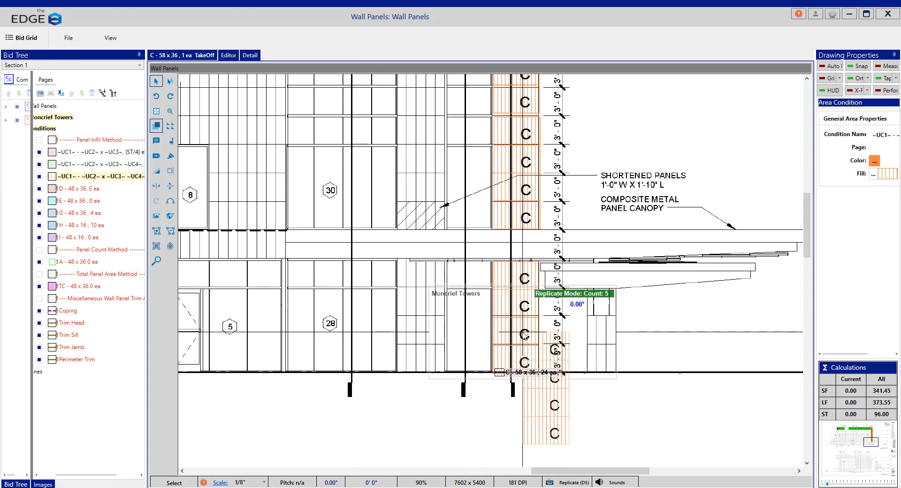
Step: Draw a D - 48 x 36 rectangle of about 29.6 SF over the top panel of the first unfilled bay between the B panels
key("2")
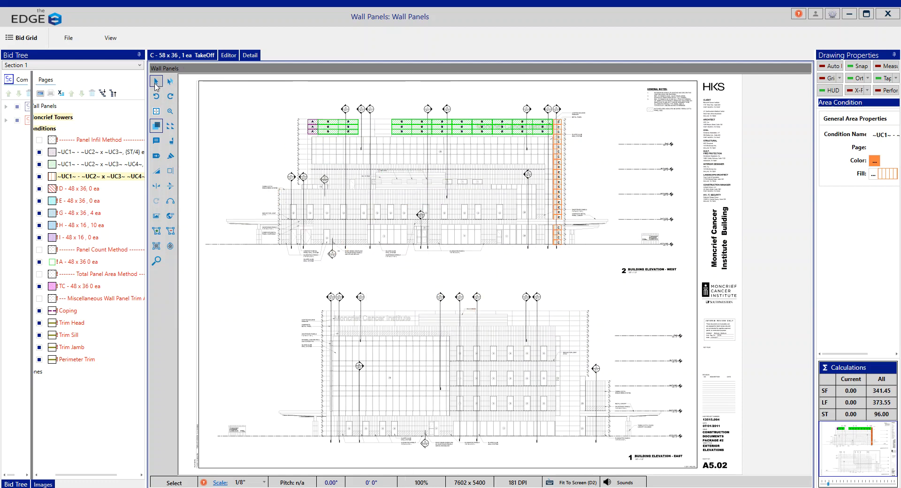
left_click(170, 112)
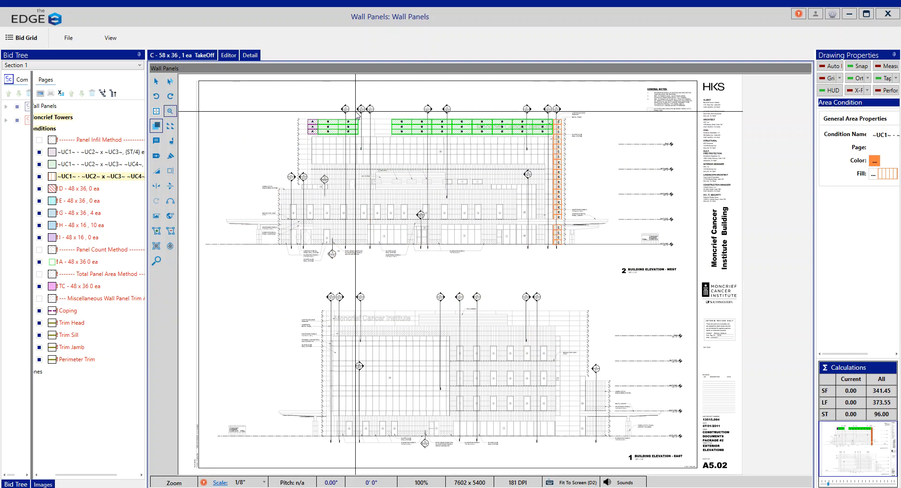
left_click_drag(375, 125, 401, 147)
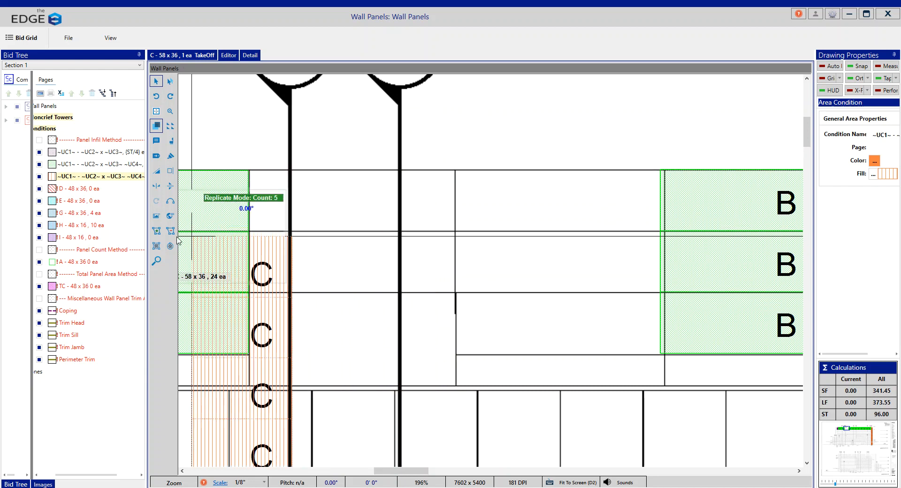
left_click(92, 189)
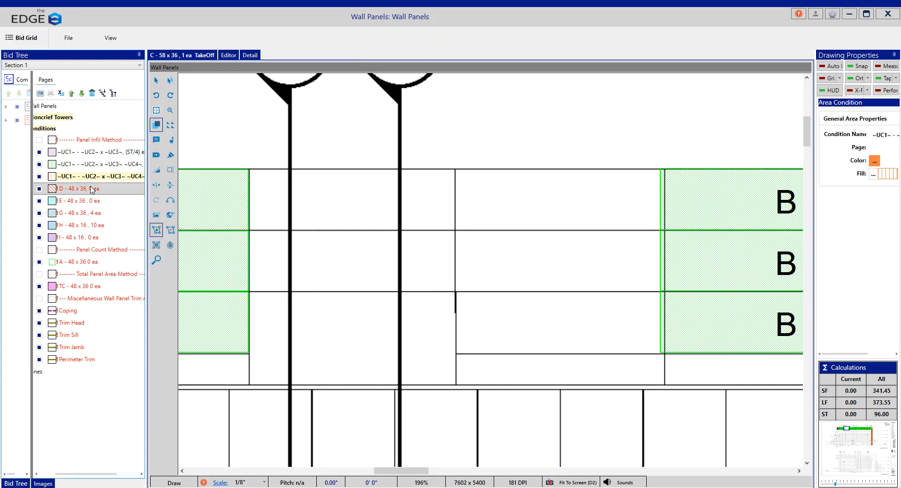
left_click(156, 247)
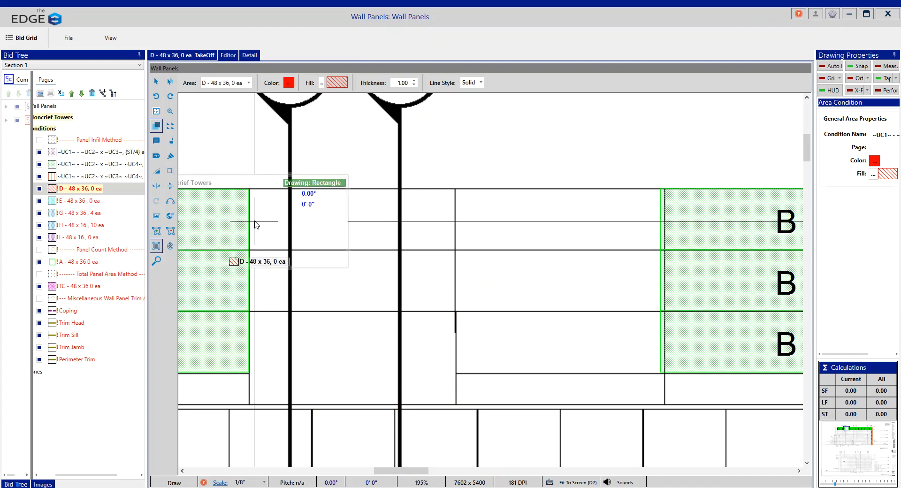
left_click(249, 190)
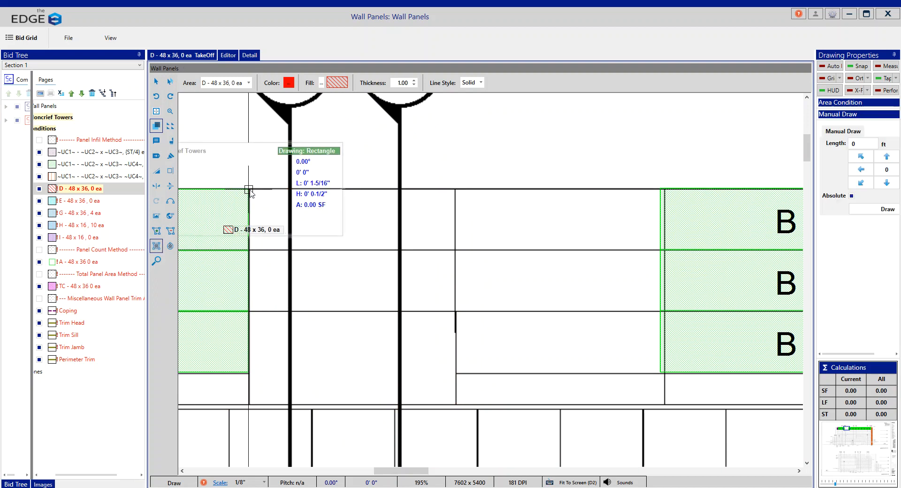
left_click(455, 250)
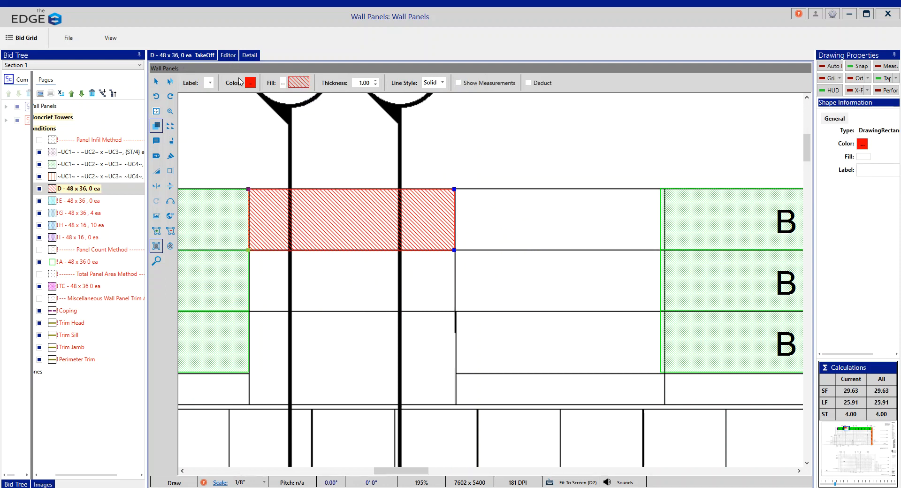
Step: Set the D condition's panel length to 120 and label the drawn panel with a D
left_click(228, 55)
double_click(259, 137)
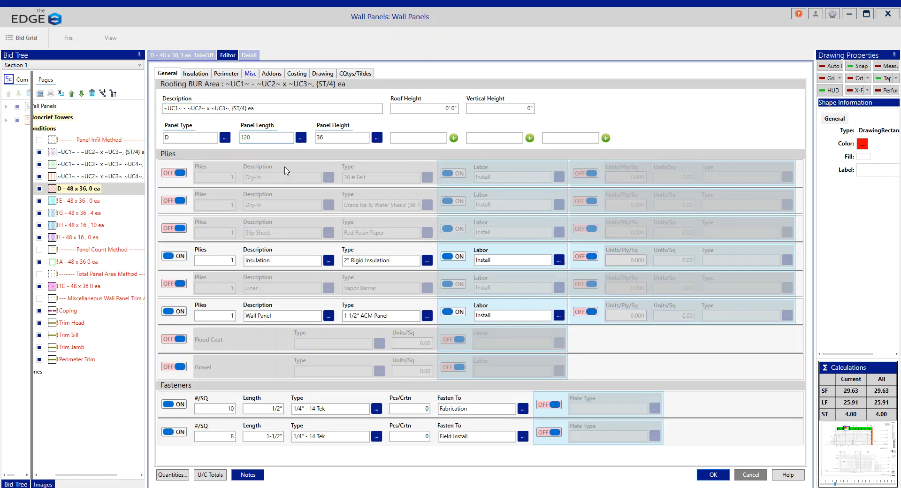
left_click(722, 477)
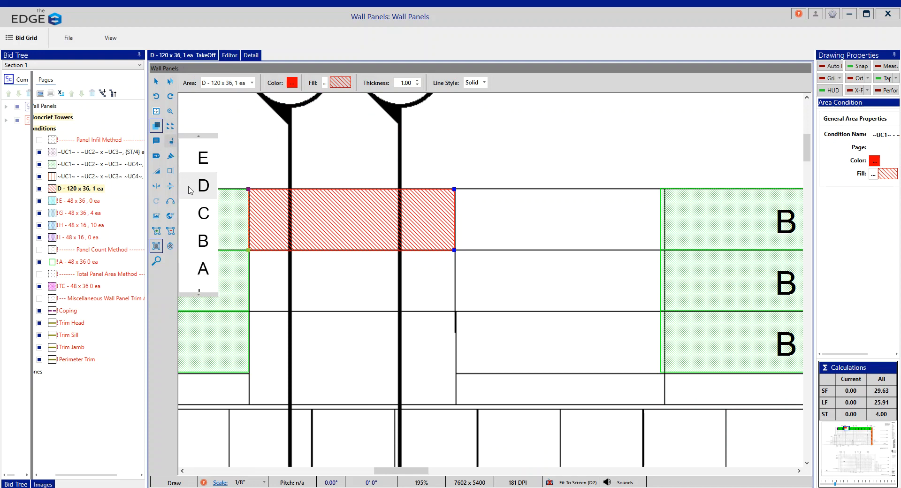
left_click(353, 227)
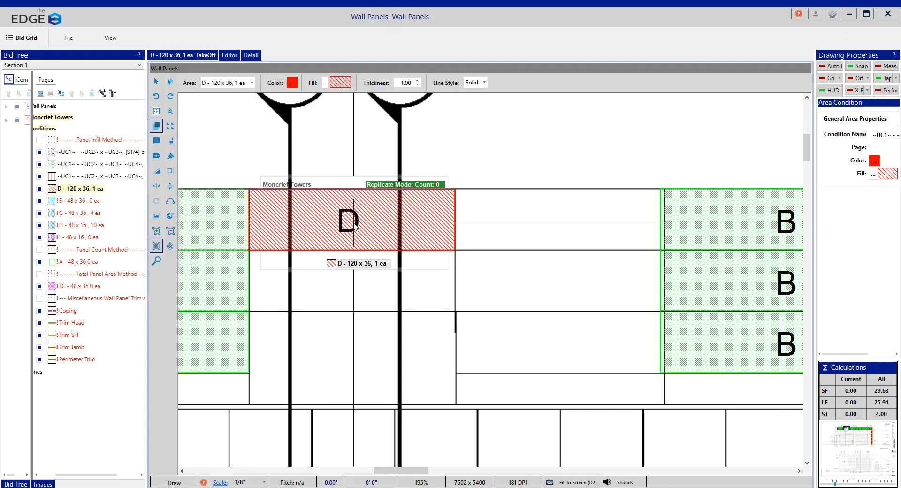
left_click(155, 231)
Step: Select the labelled D panel and replicate it into the two panels below it in the same bay
left_click(157, 83)
left_click_drag(242, 180, 467, 263)
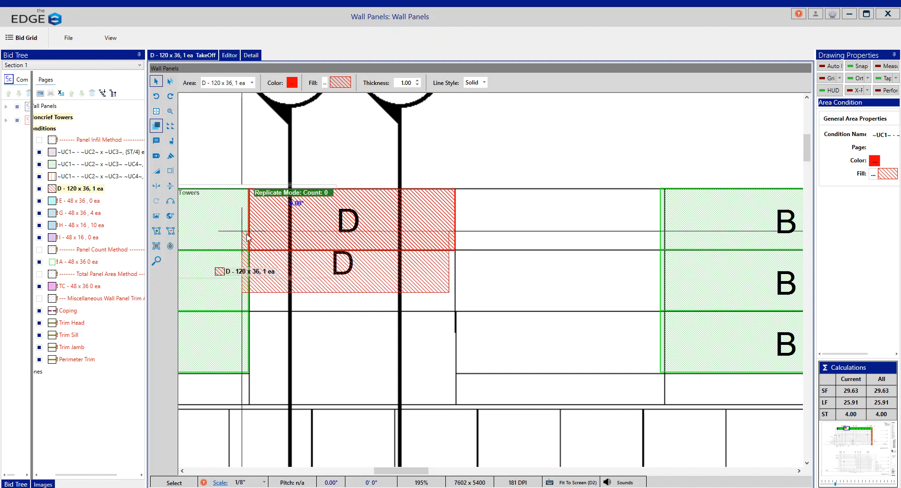
left_click(248, 250)
scroll(258, 270, "down", 1)
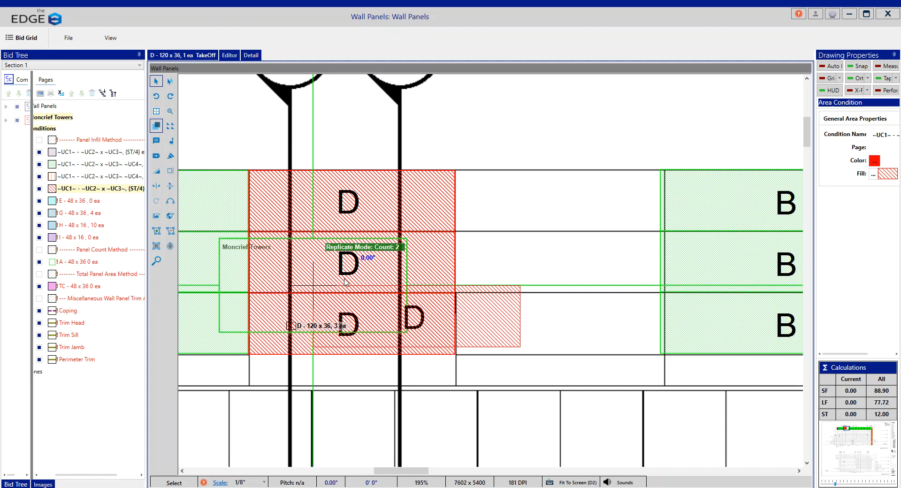
Step: Replicate the labelled D panel into all three panels of the adjacent unfilled bay, up to the B panels
left_click(454, 170)
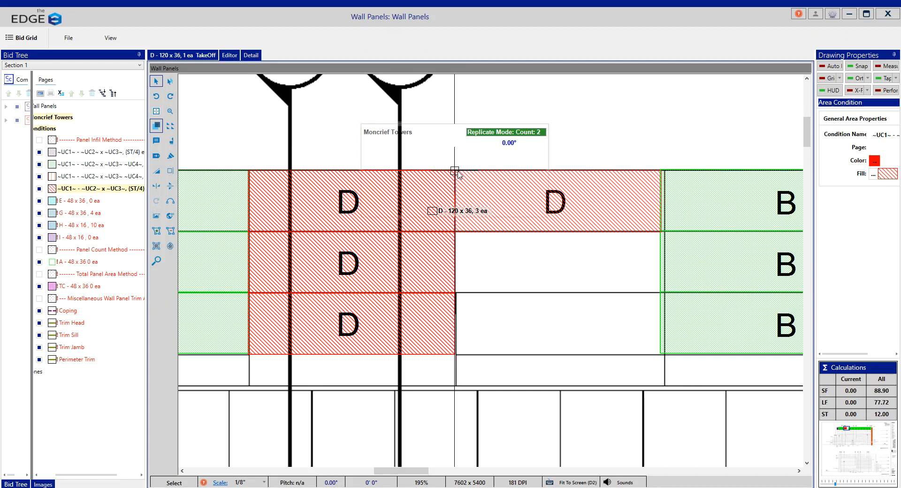
left_click(454, 232)
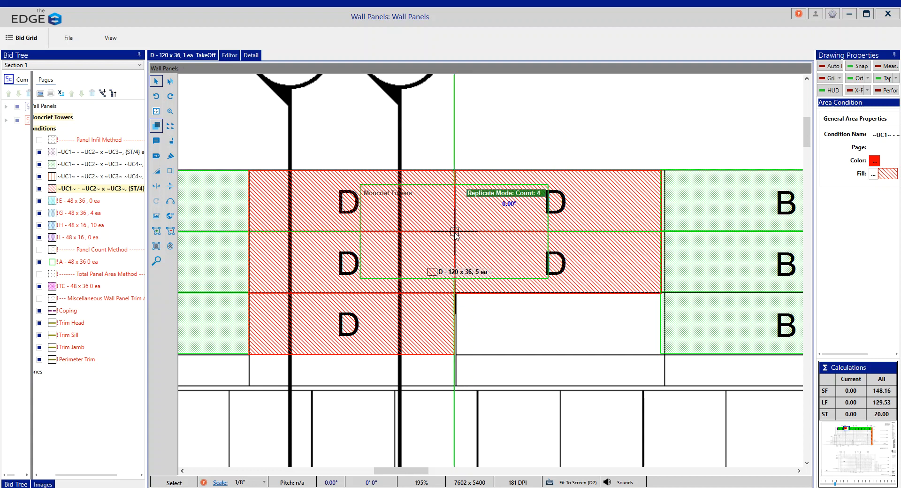
left_click(455, 293)
left_click(455, 292)
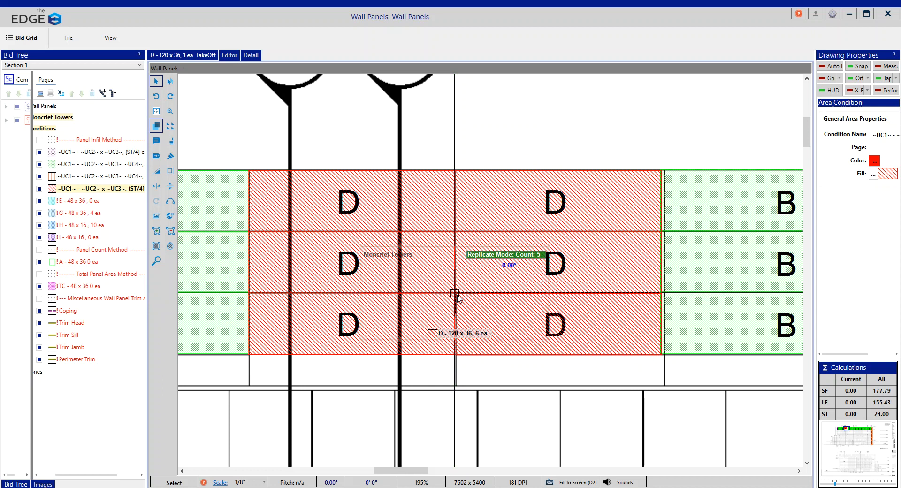
Step: Select the lowest A panel at the far end of the elevation and replicate it once into the panel directly below
key("Left")
key("Left")
key("Left")
key("Left")
key("Left")
key("Left")
key("Left")
key("Left")
key("Left")
key("Left")
key("Left")
key("Left")
key("Left")
key("Left")
key("Left")
key("Left")
key("Left")
key("Left")
key("Left")
key("Left")
key("Left")
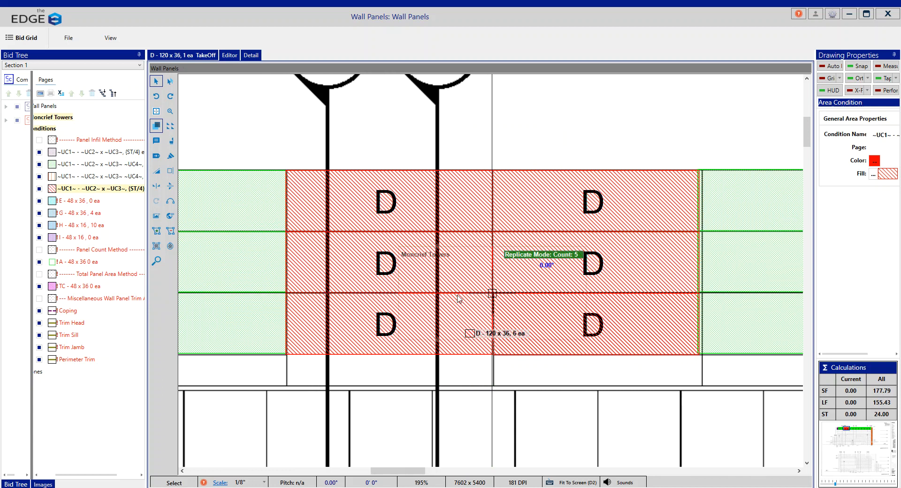
key("Left")
key("Left")
key("Left")
key("Left")
key("Left")
key("Left")
key("Left")
key("Left")
key("Left")
key("Left")
key("Left")
key("Left")
key("Left")
key("Left")
key("Left")
key("Left")
key("Left")
key("Left")
key("Left")
key("Left")
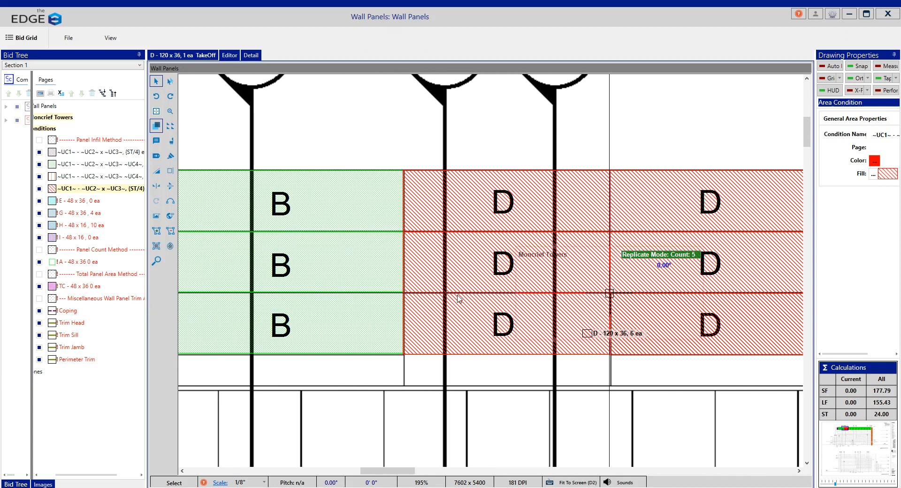
key("Left")
key("Left")
key("Left")
key("Left")
key("Left")
key("Left")
key("Left")
key("Left")
key("Left")
key("Left")
key("Left")
key("Left")
key("Left")
key("Left")
key("Left")
key("Left")
key("Left")
key("Left")
key("Left")
key("Left")
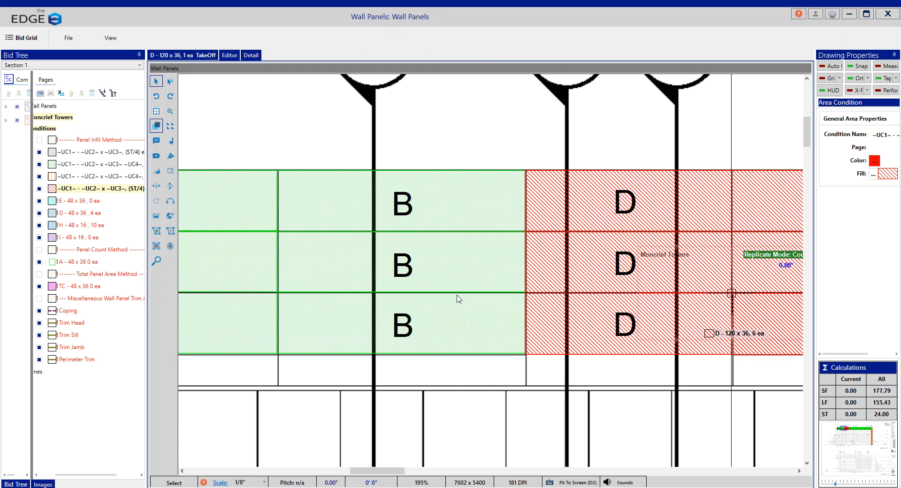
key("Left")
key("Left")
key("Left")
key("Left")
key("Left")
key("Left")
key("Left")
key("Left")
key("Left")
key("Left")
key("Left")
key("Left")
key("Left")
key("Left")
key("Left")
key("Left")
key("Left")
key("Left")
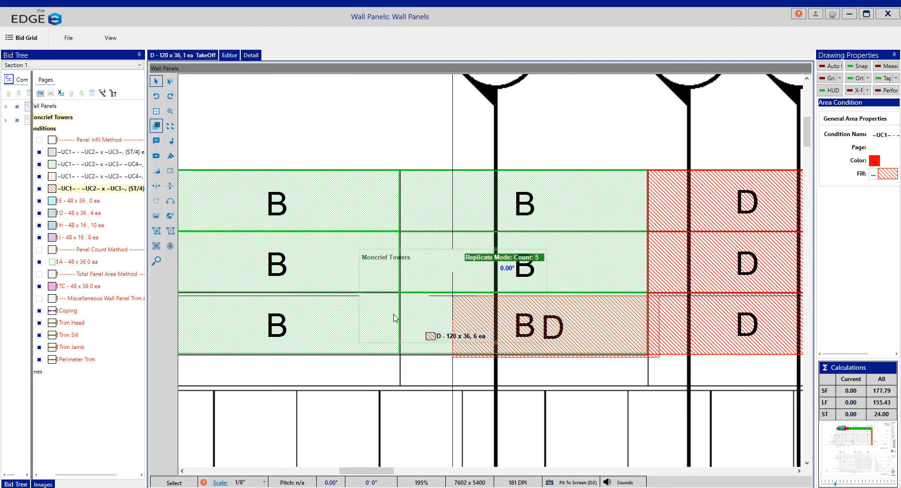
scroll(344, 354, "down", 1)
scroll(488, 272, "down", 1)
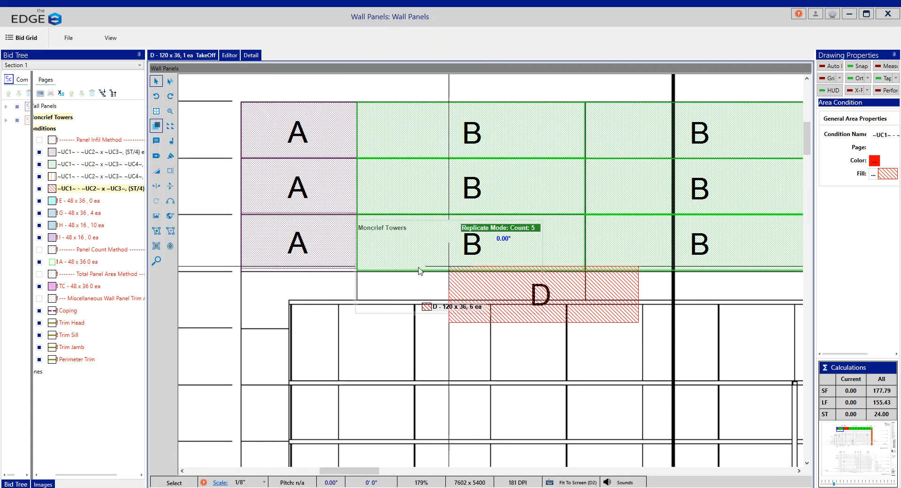
scroll(272, 350, "down", 1)
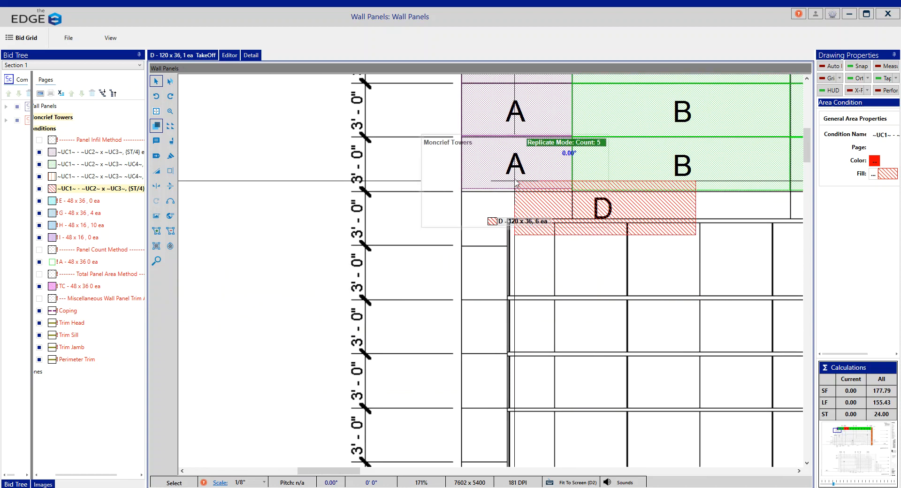
left_click(130, 155)
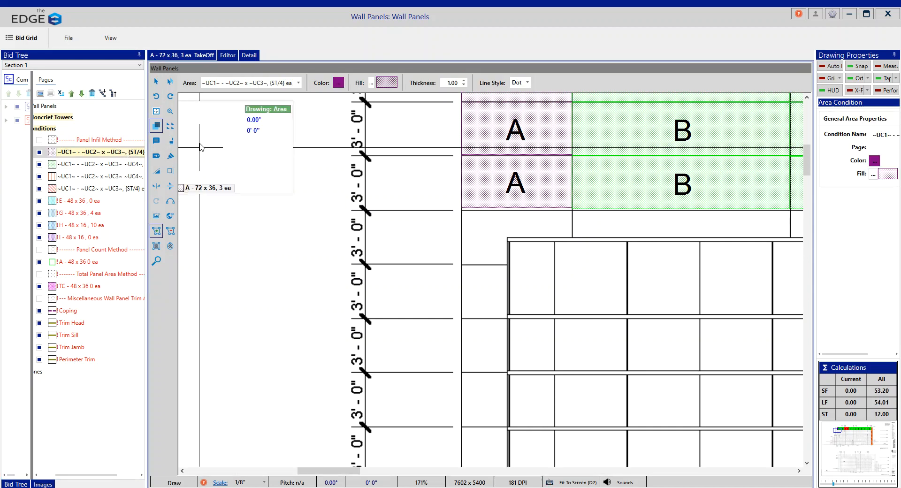
left_click(156, 82)
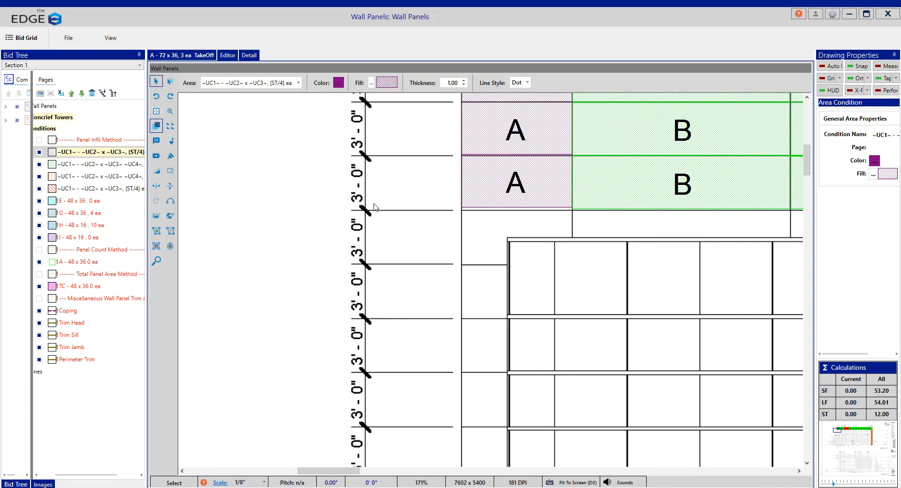
left_click_drag(440, 237, 581, 168)
left_click(170, 126)
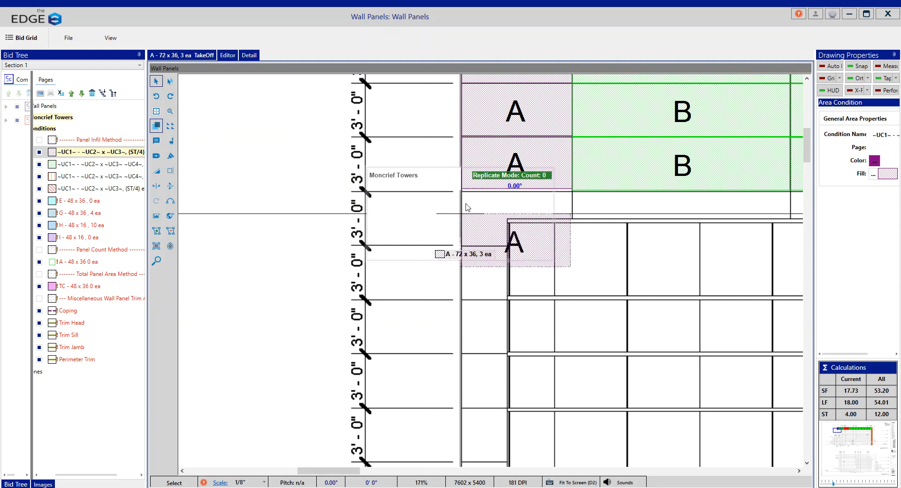
left_click(463, 197)
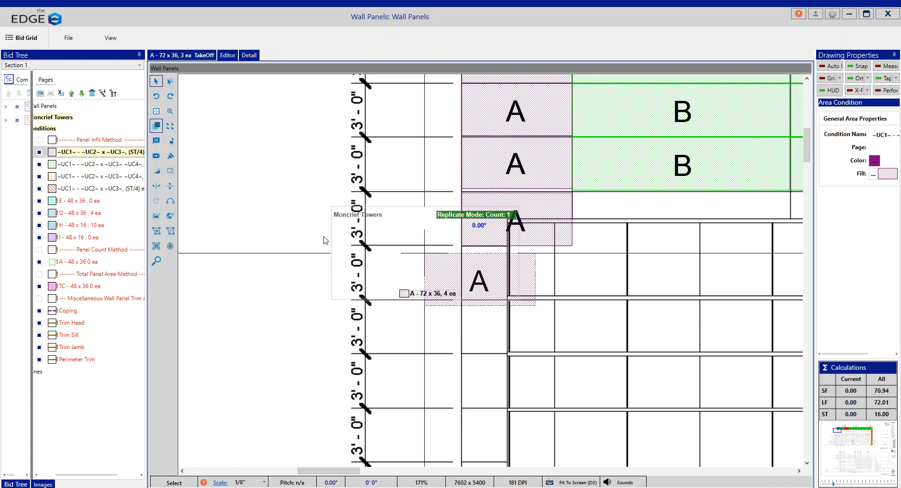
Step: Draw an E - 48 x 36 rectangle of about 7.2 SF over the narrow panel directly below the lowest A panel
double_click(96, 202)
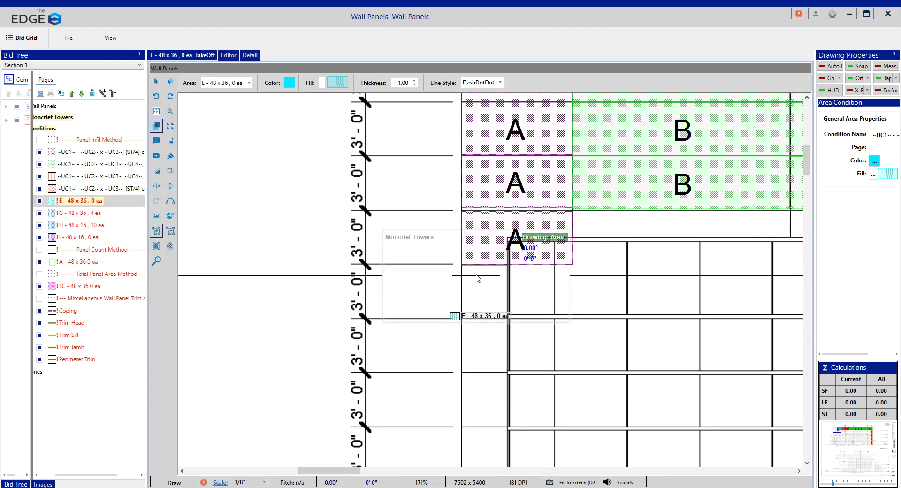
left_click(462, 265)
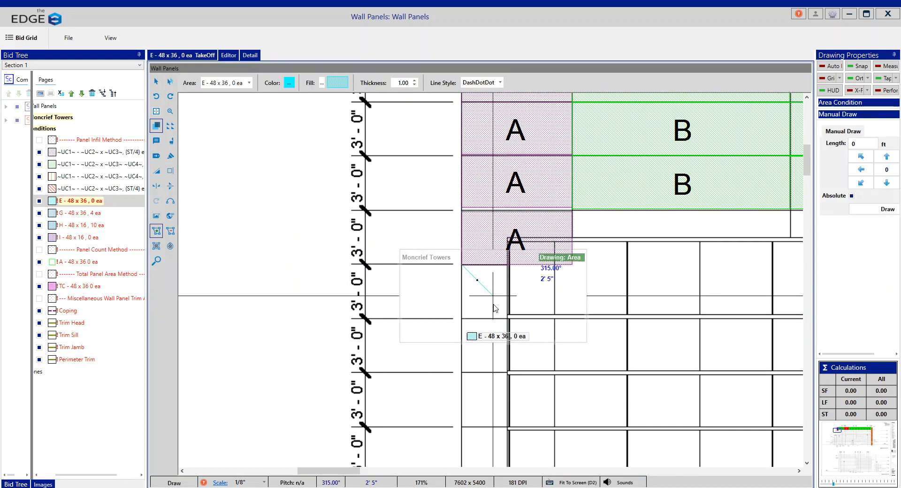
key("Escape")
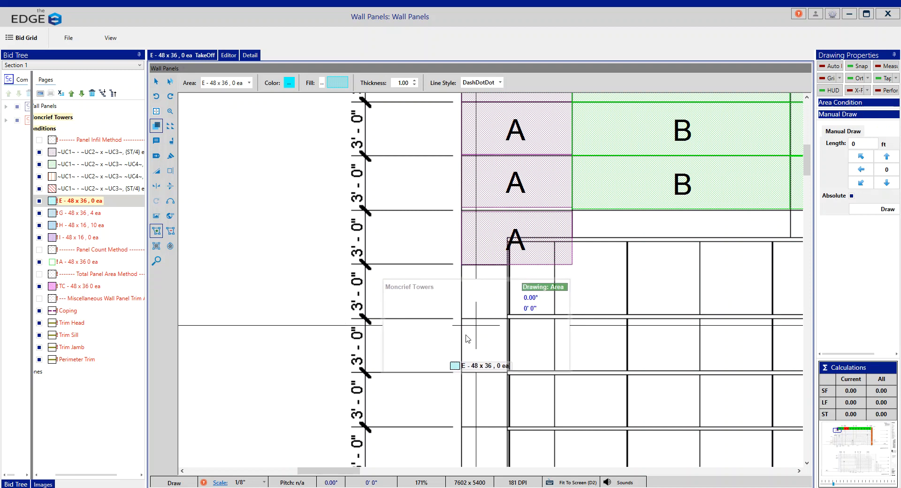
left_click(157, 246)
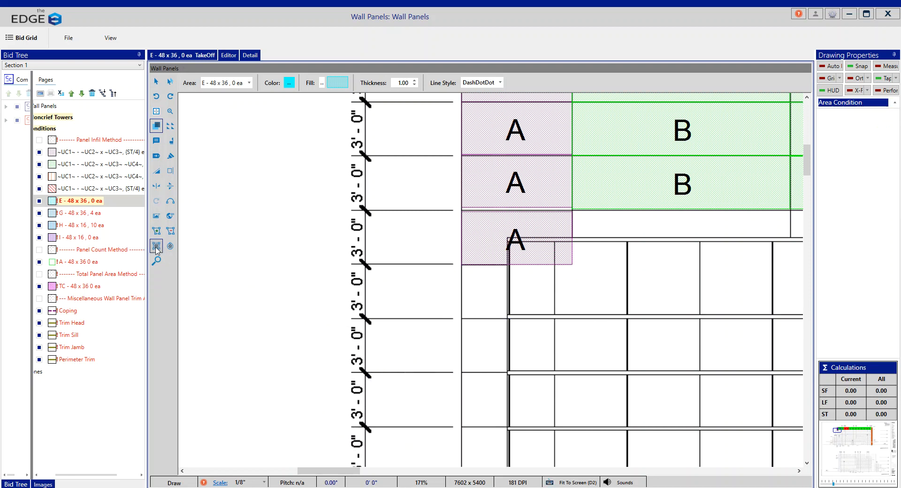
left_click(461, 264)
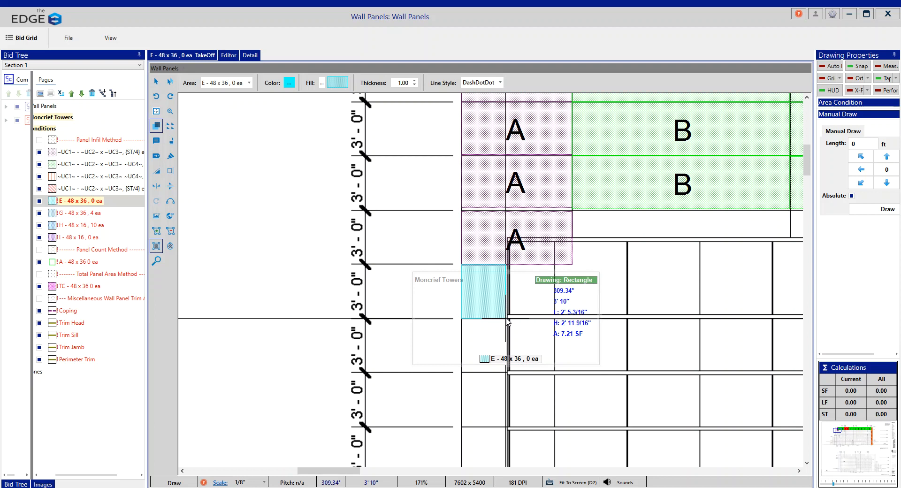
left_click(507, 320)
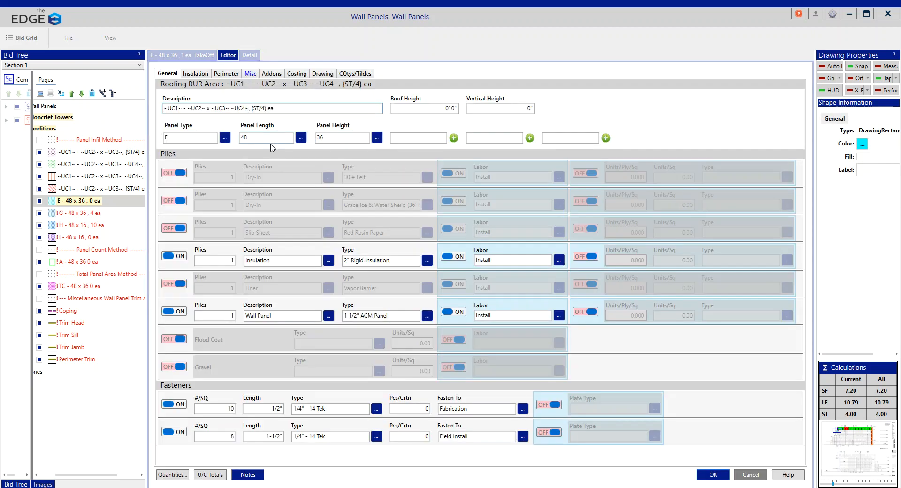
Step: Set the E condition's panel length to 30 and label the drawn panel with an E
double_click(257, 139)
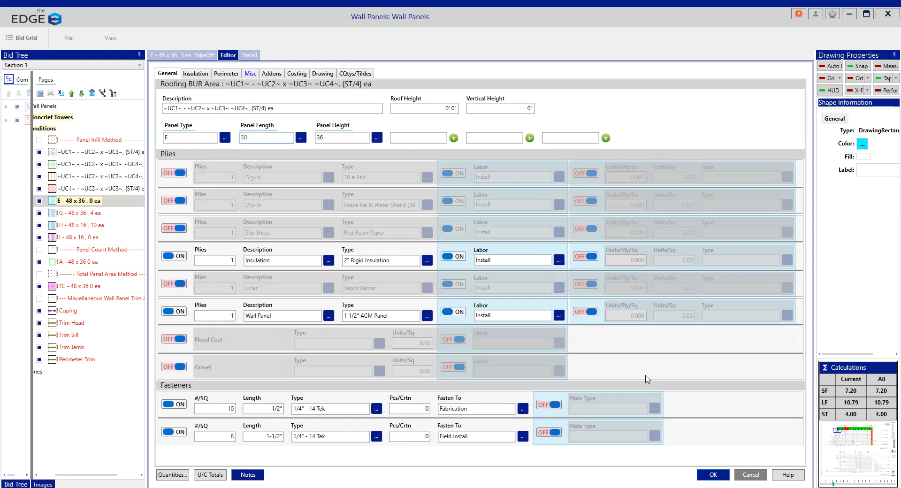
left_click(713, 476)
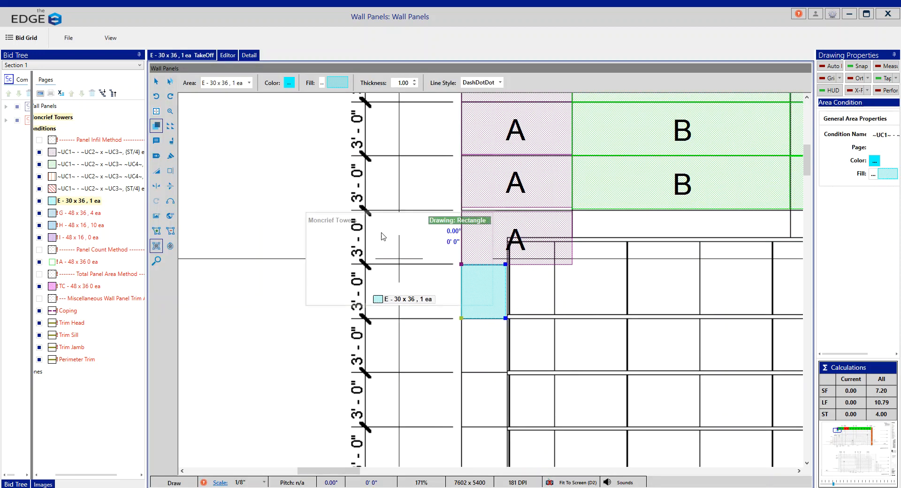
left_click(172, 143)
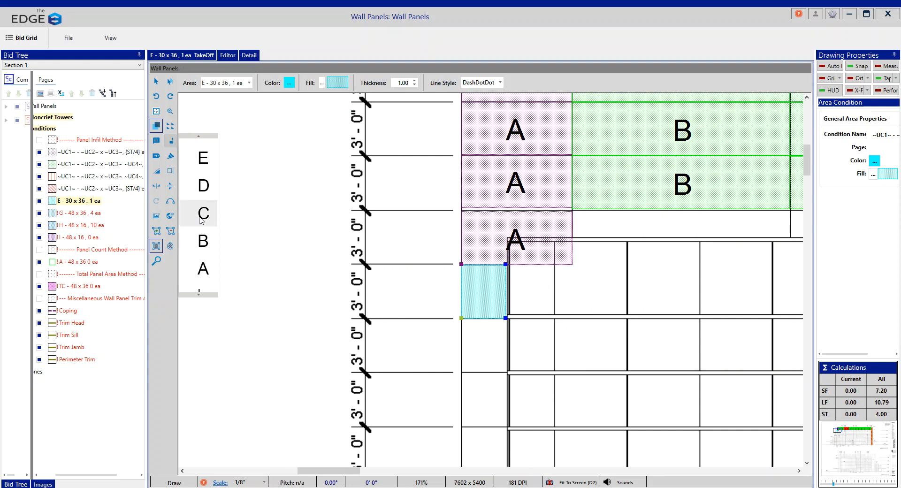
left_click(203, 164)
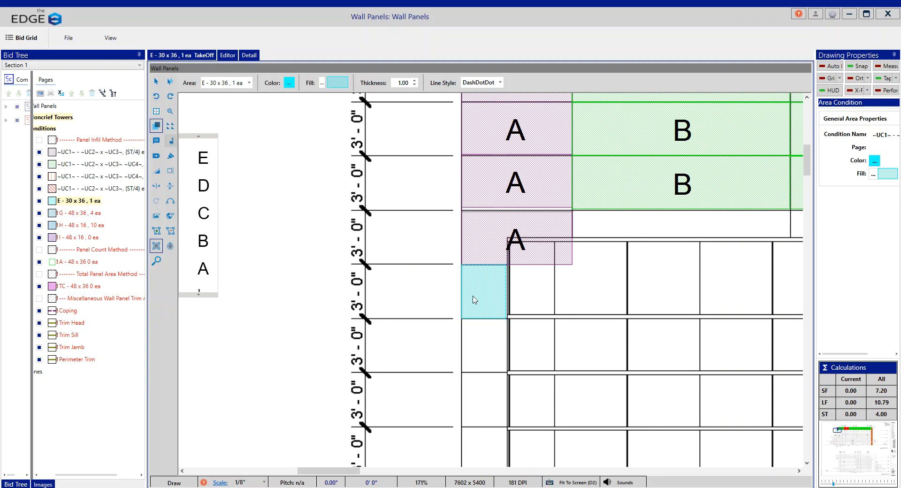
left_click(493, 302)
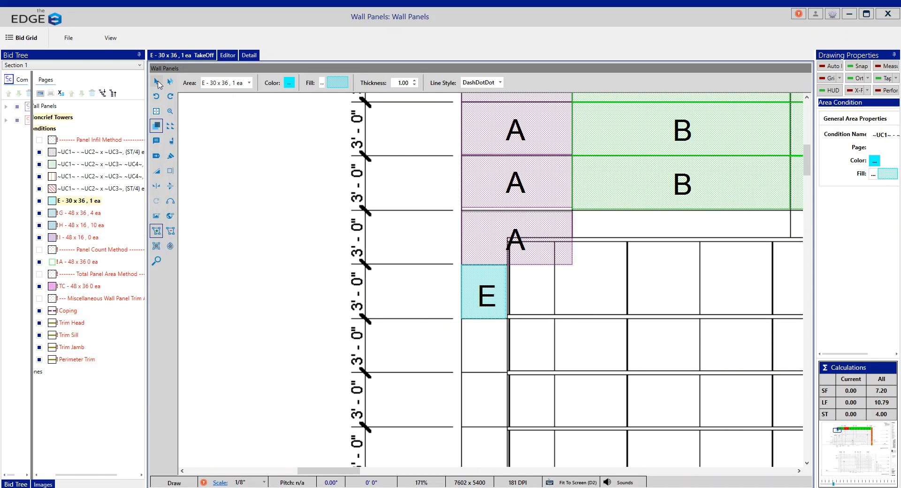
Step: Select the labelled E panel and replicate it into the four narrow panels below it, beside the windows
left_click(157, 83)
left_click_drag(455, 273, 524, 326)
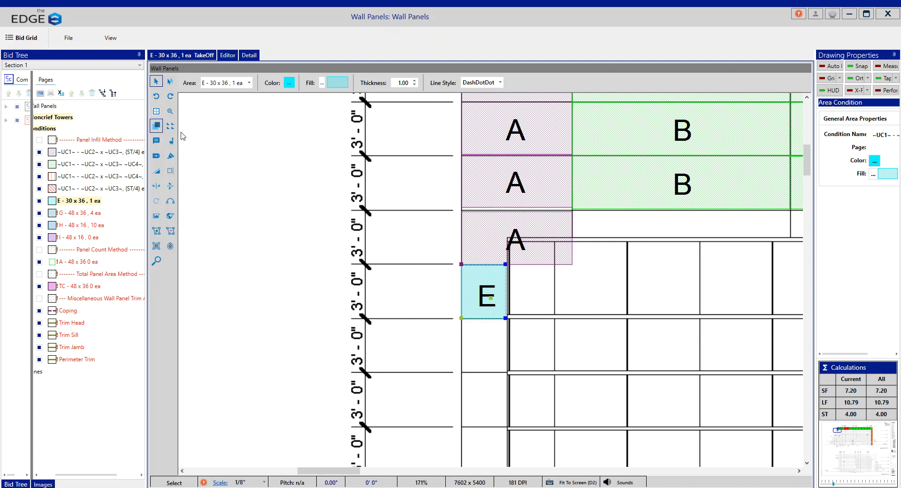
left_click(171, 128)
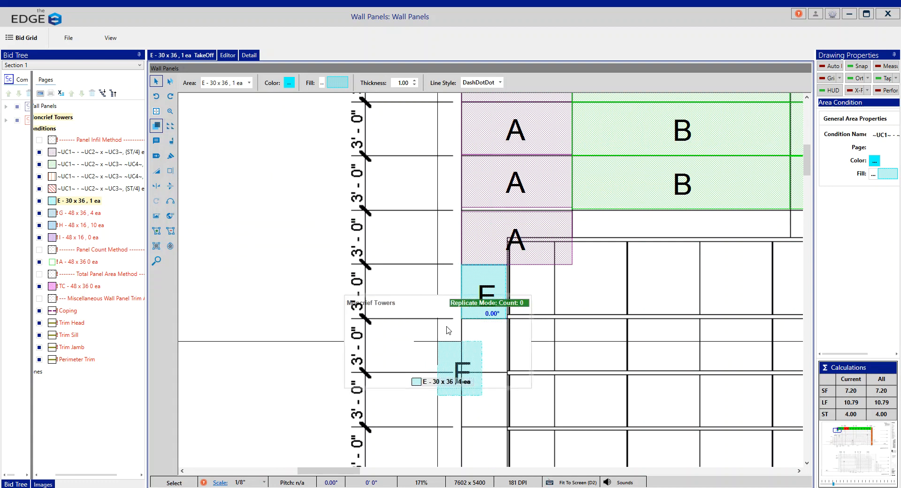
left_click(463, 331)
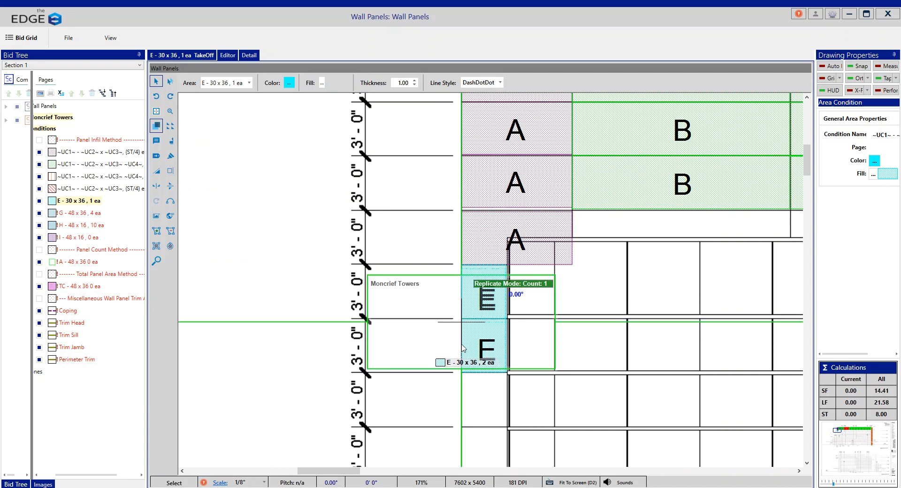
scroll(462, 332, "down", 1)
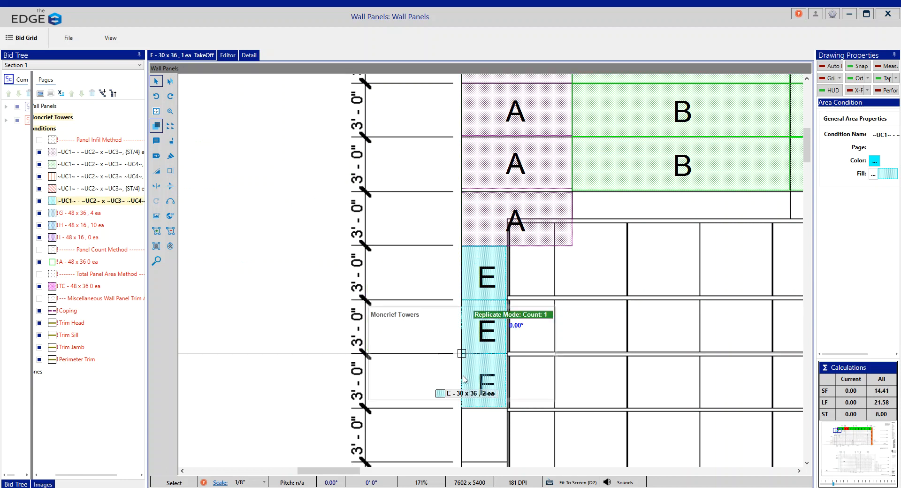
left_click(464, 364)
scroll(464, 363, "down", 5)
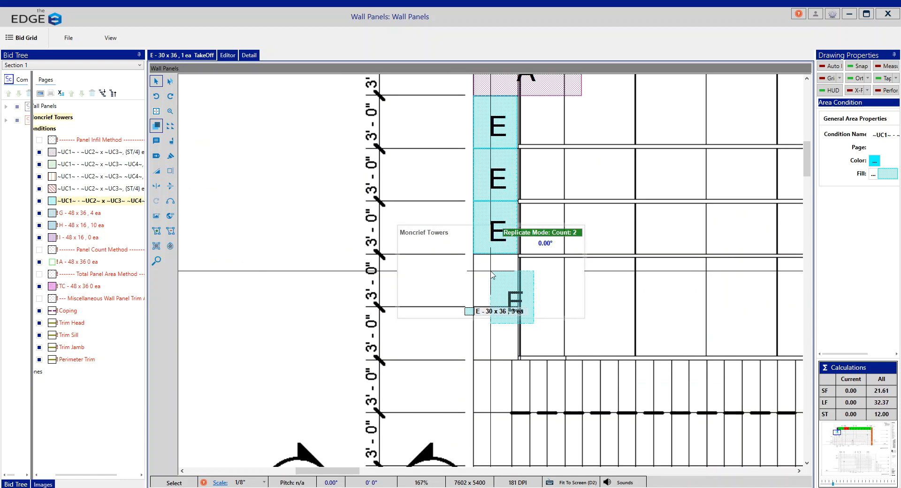
left_click(473, 253)
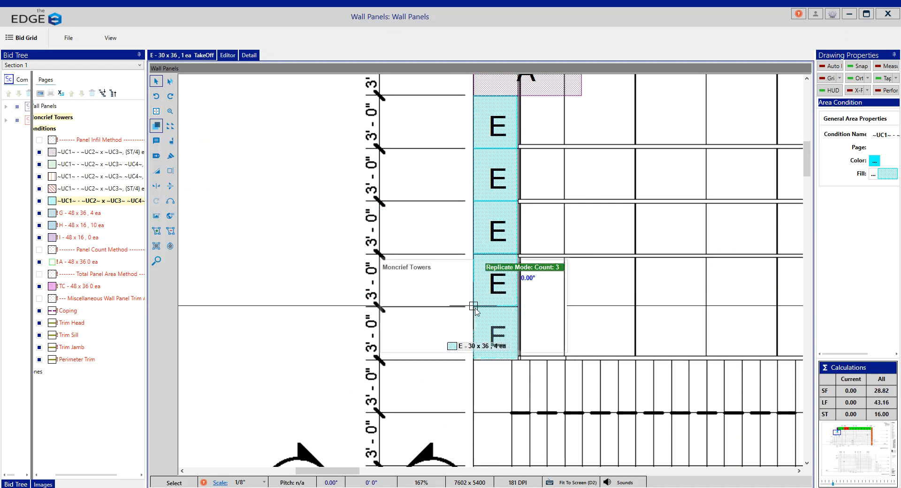
left_click(473, 306)
Step: Activate the A - 48 x 36 panel count condition and measure the width of the narrow panel directly below the lowest E panel
scroll(544, 364, "down", 3)
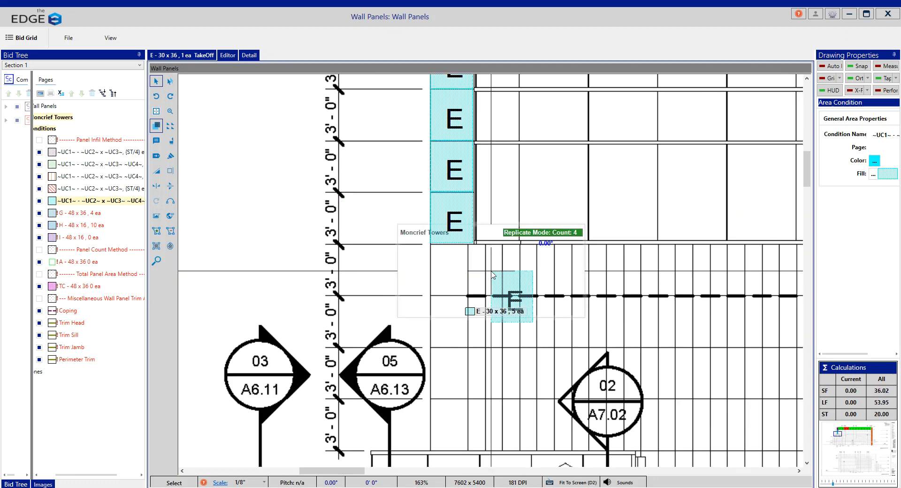
scroll(481, 272, "down", 2)
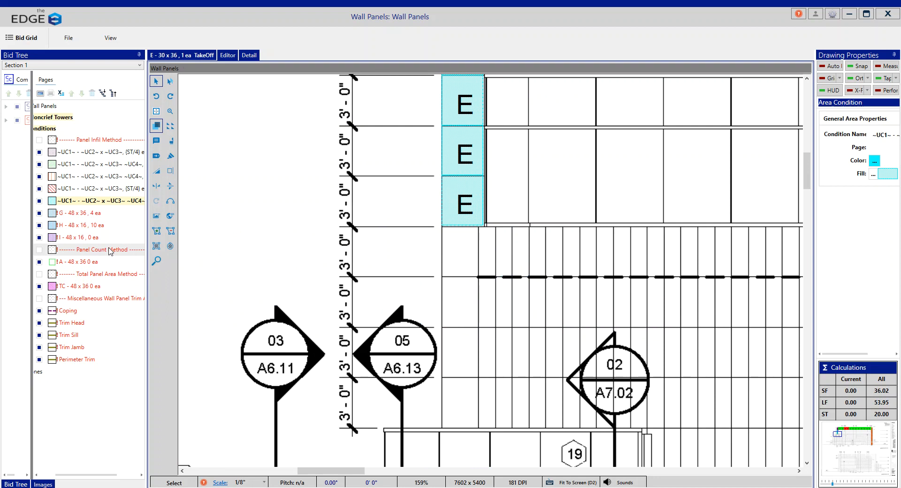
left_click(82, 263)
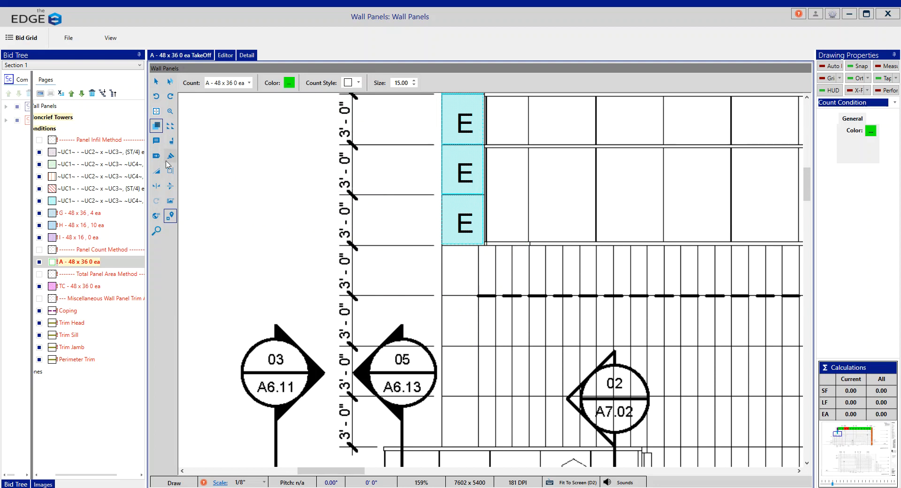
left_click(159, 174)
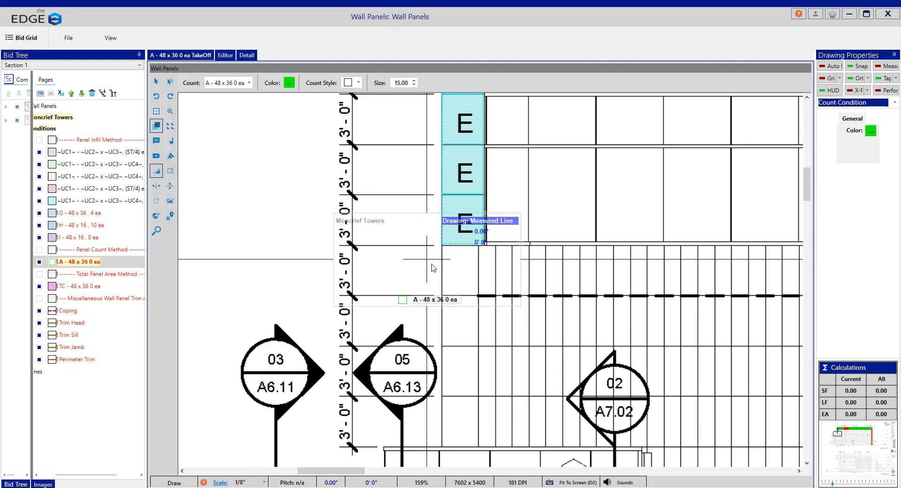
left_click(443, 296)
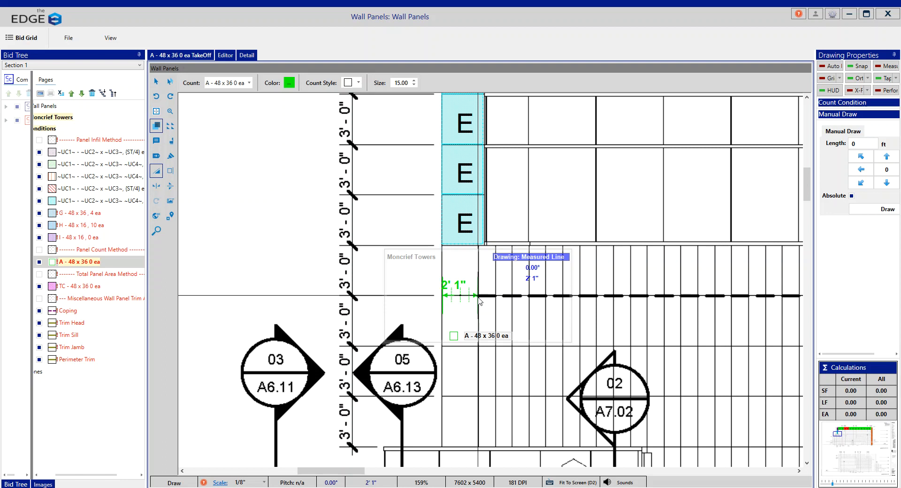
left_click(478, 296)
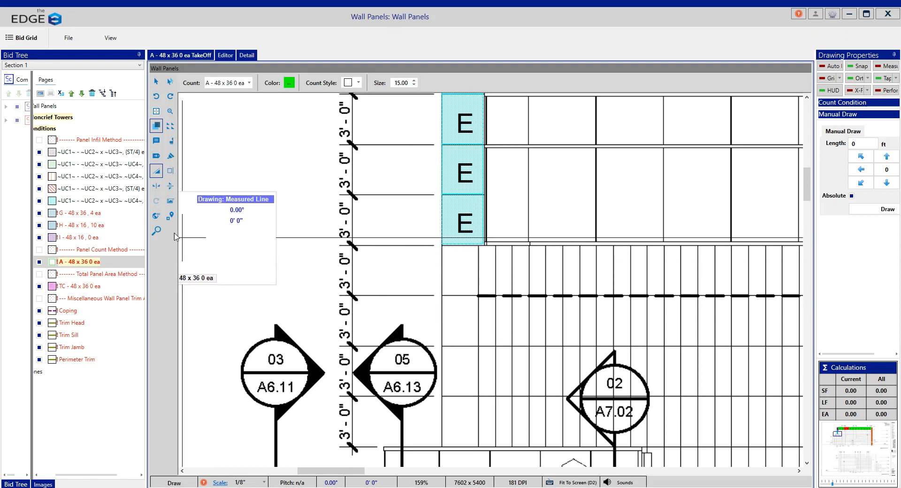
Step: Place one A count marker in the narrow panel below the lowest E panel and set the condition's panel length to 24
left_click(170, 215)
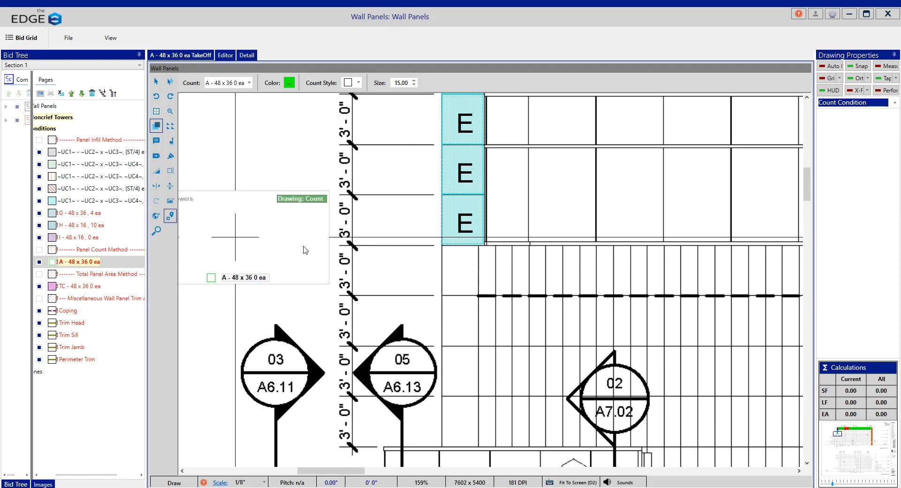
left_click(459, 266)
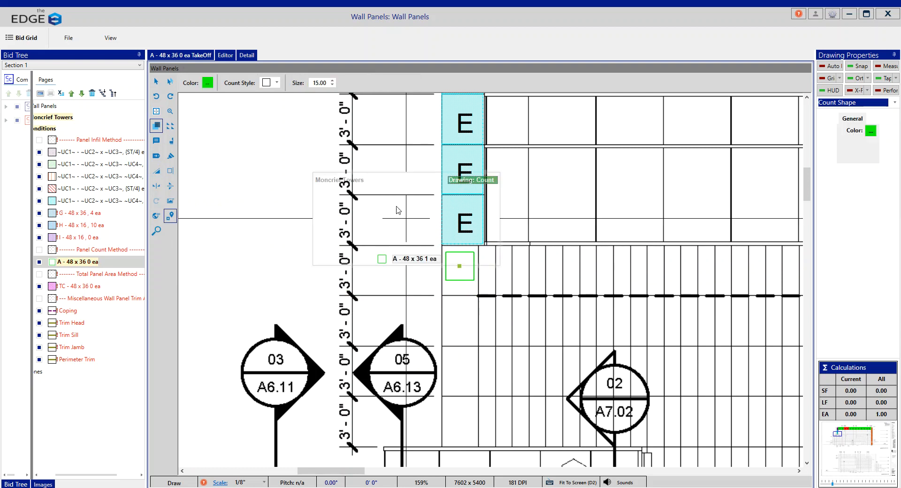
left_click(224, 56)
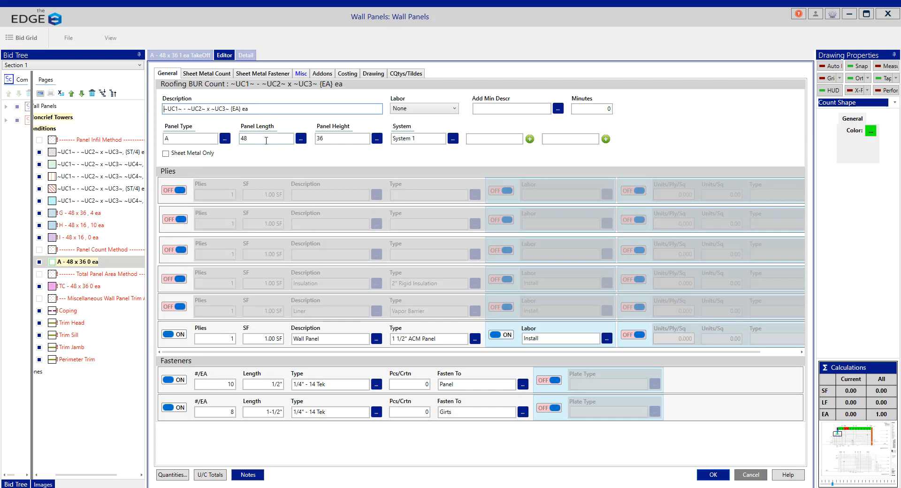
left_click(242, 140)
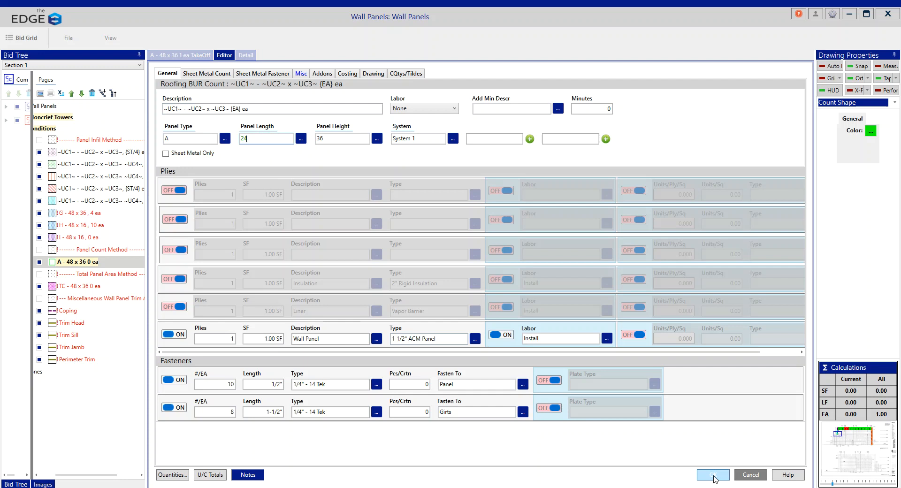
left_click(713, 475)
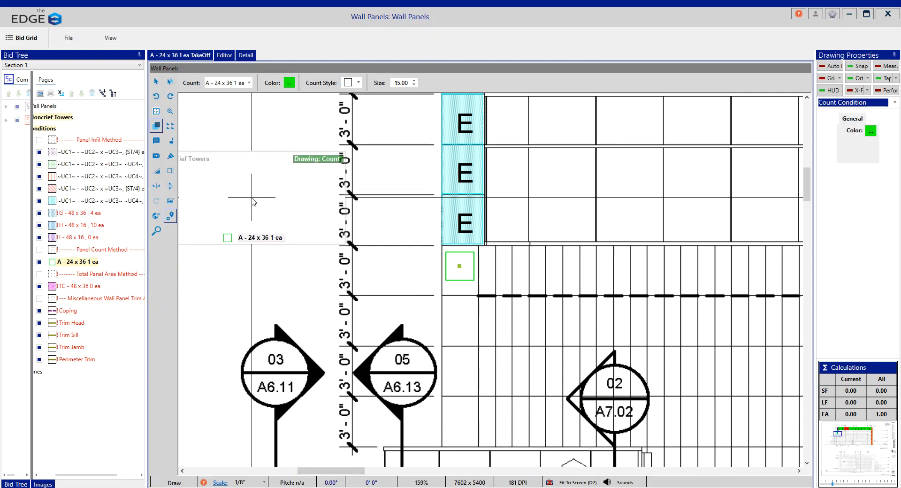
Step: Label the count marker with an F and replicate the labelled marker into the three narrow panels below it
left_click(175, 145)
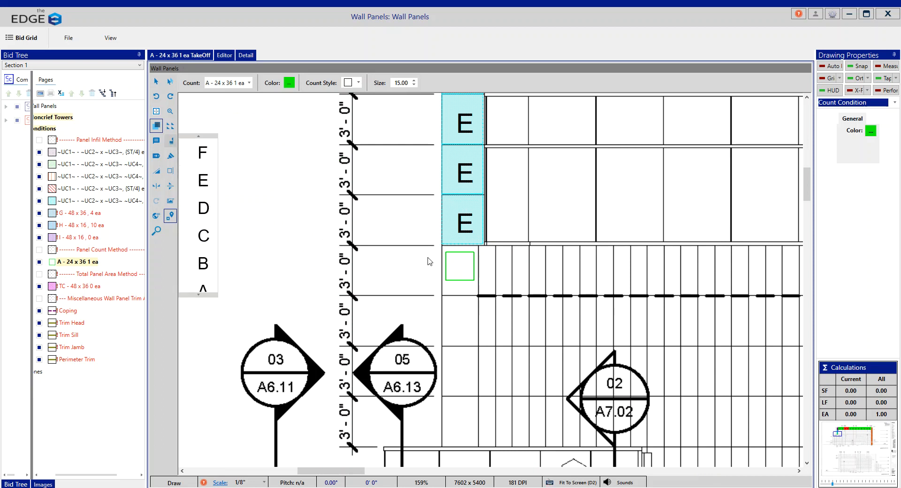
left_click(464, 273)
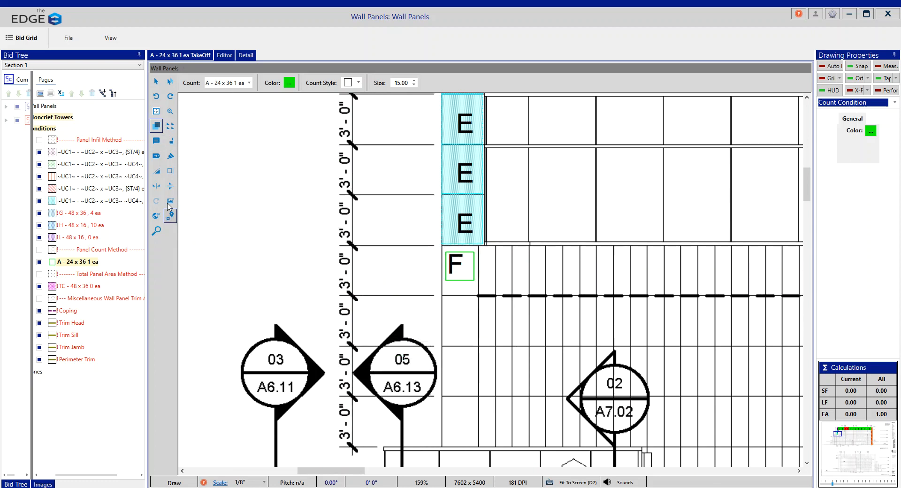
left_click(156, 82)
left_click_drag(434, 249, 494, 294)
left_click(171, 129)
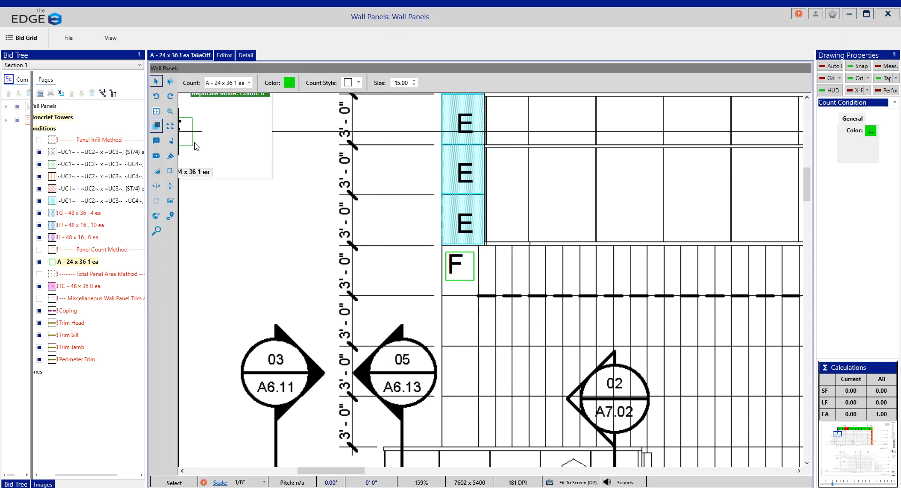
left_click(459, 320)
scroll(460, 329, "down", 1)
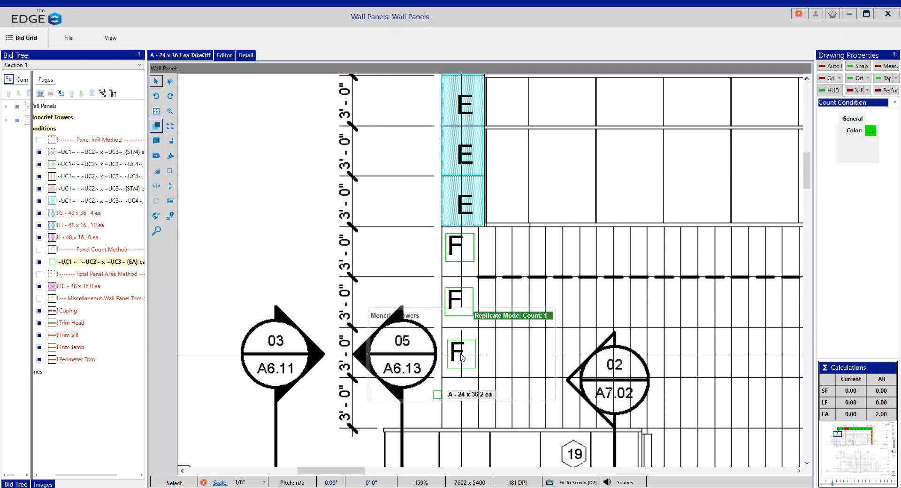
left_click(462, 356)
left_click(461, 402)
Step: Activate the TC - 48 x 36 total panel area condition and measure a wall panel beside the column of F markers
scroll(492, 282, "down", 5)
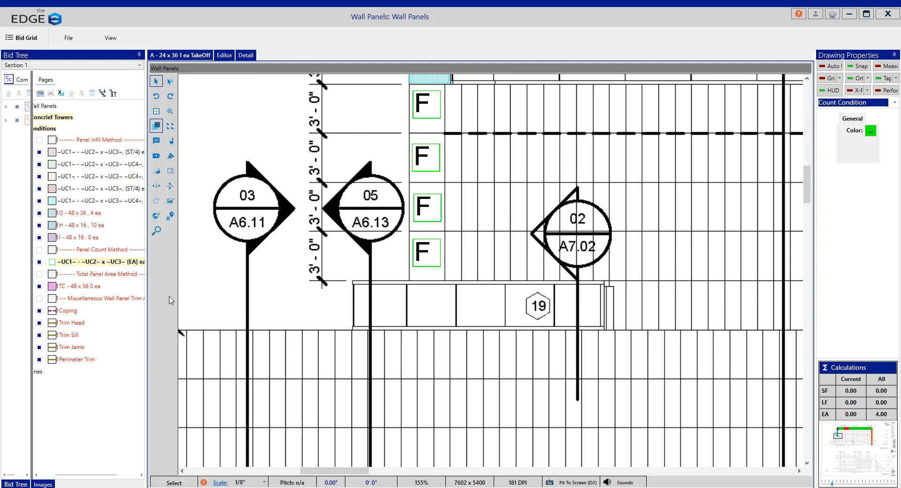
left_click(96, 287)
double_click(96, 287)
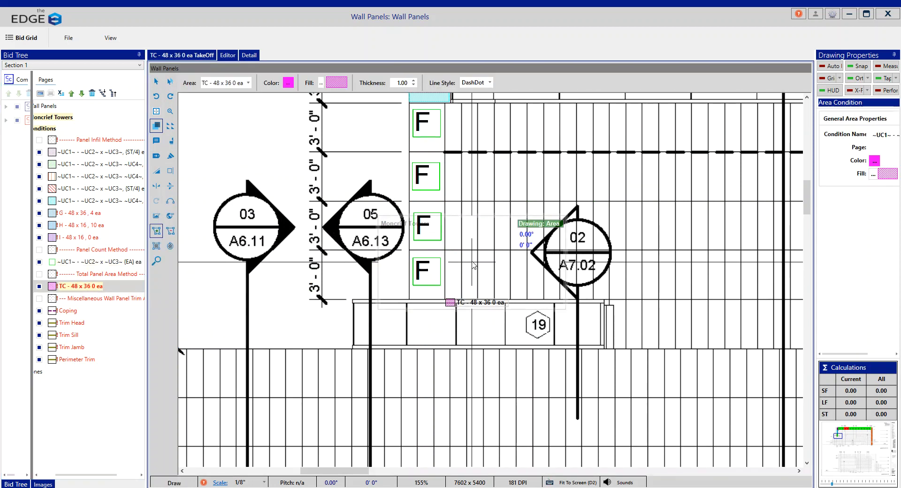
left_click(157, 172)
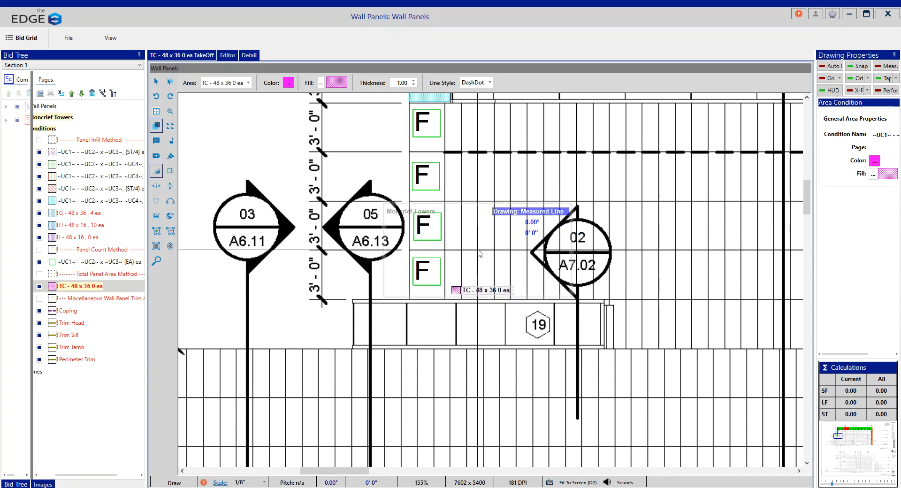
left_click(479, 252)
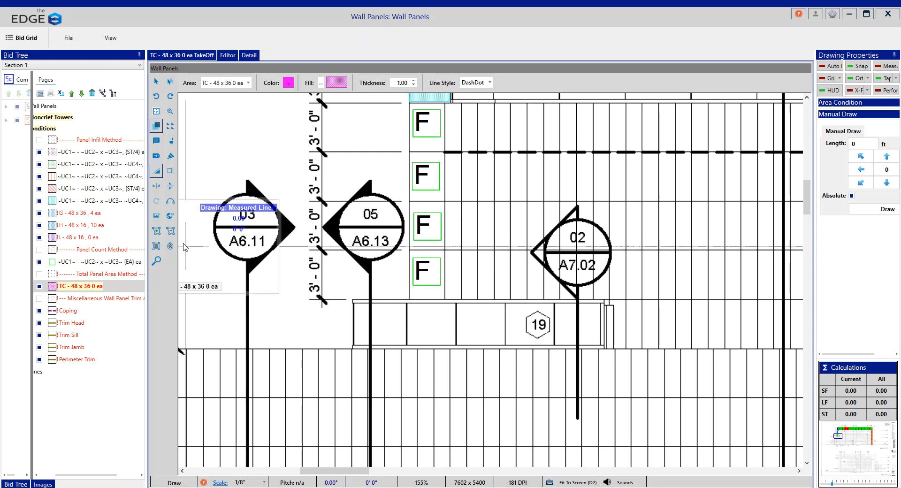
Step: Start the TC area at the lower inner corner of the lowest E panel and run its upper edge about 139' 3" toward the C column
left_click(156, 231)
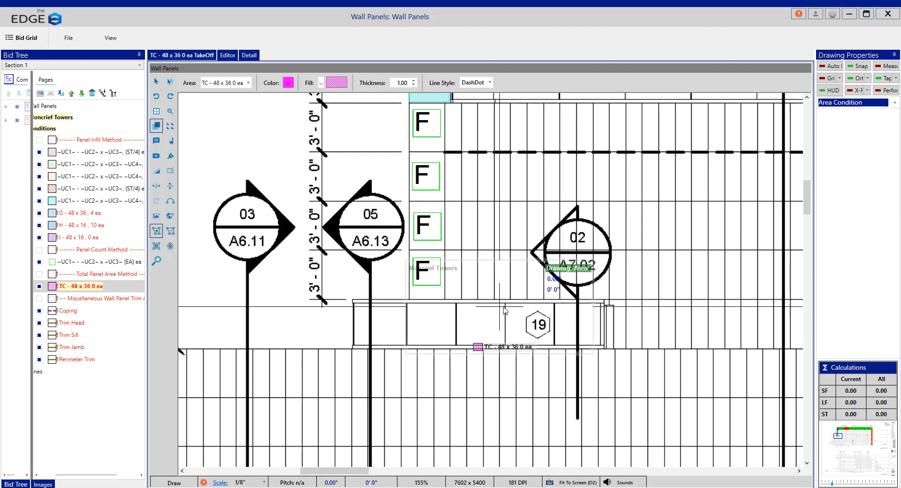
scroll(493, 284, "up", 2)
scroll(492, 283, "down", 5)
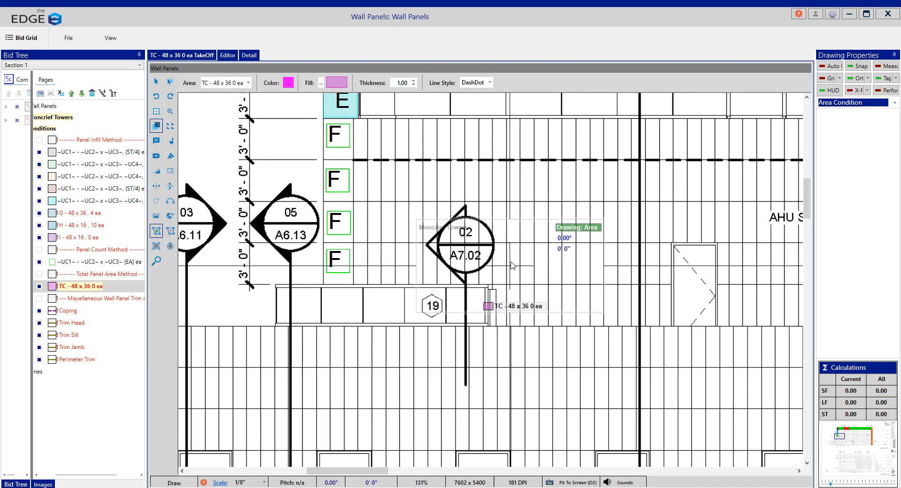
scroll(487, 289, "down", 1)
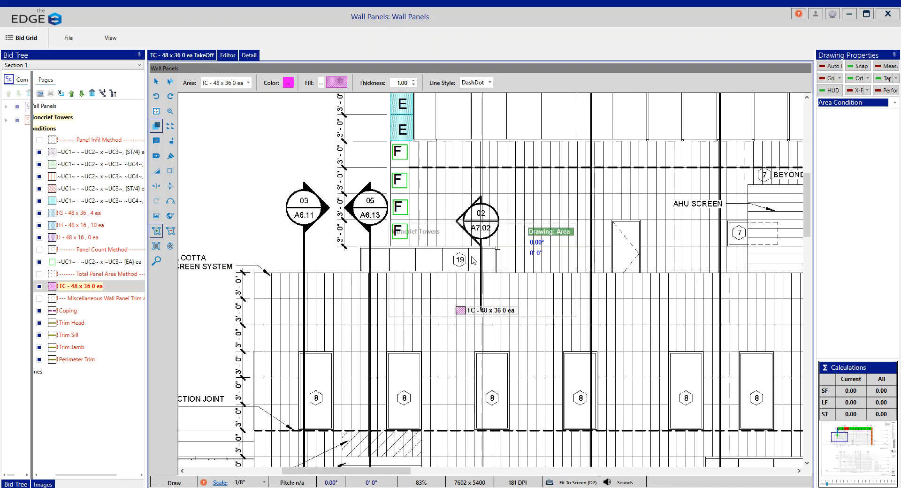
left_click(410, 142)
scroll(406, 147, "down", 5)
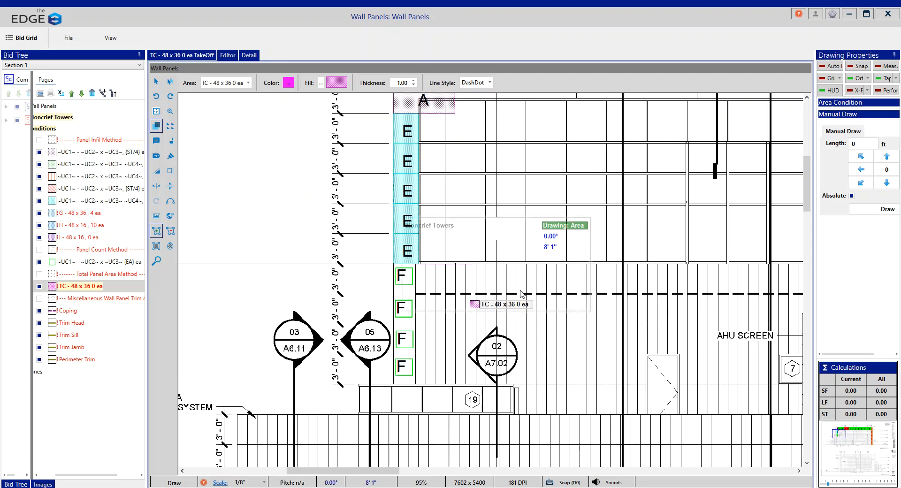
scroll(524, 280, "down", 3)
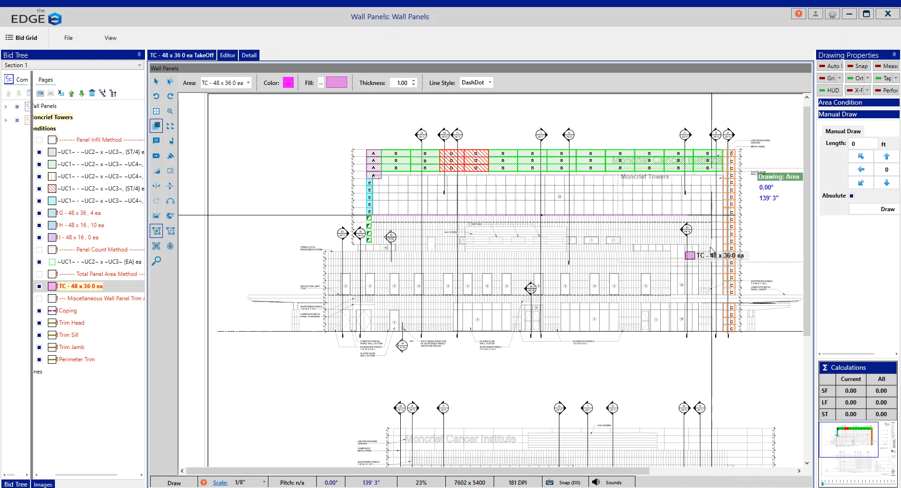
left_click(711, 215)
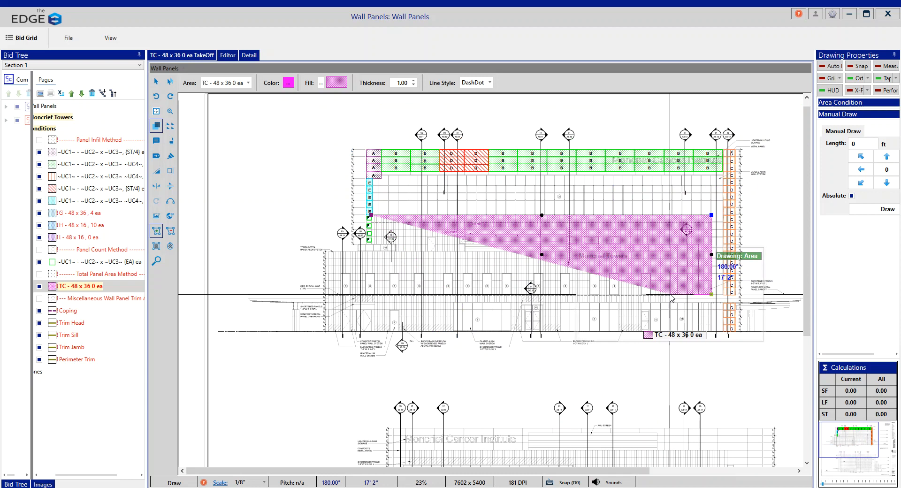
Step: Trace the TC area down beside the C column, about 17' 2" along the canopy, down about 2' 8", and around the first ground-floor pier
left_click(671, 295)
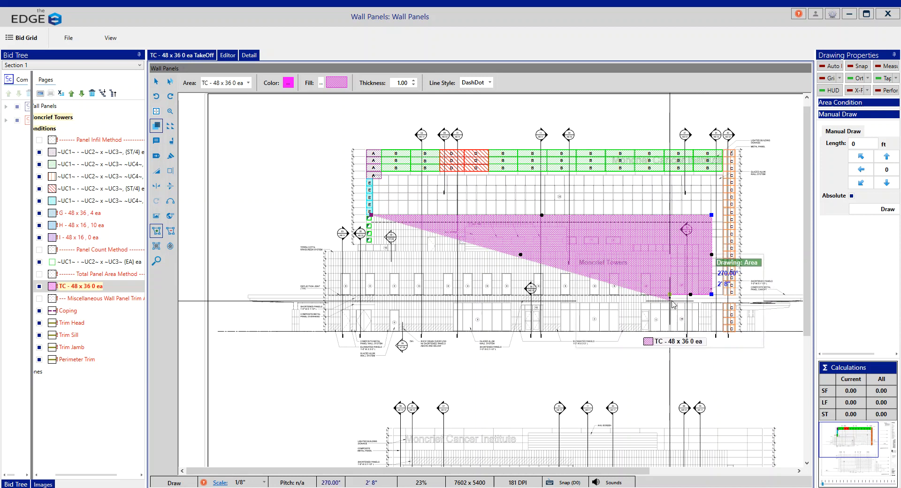
left_click(671, 300)
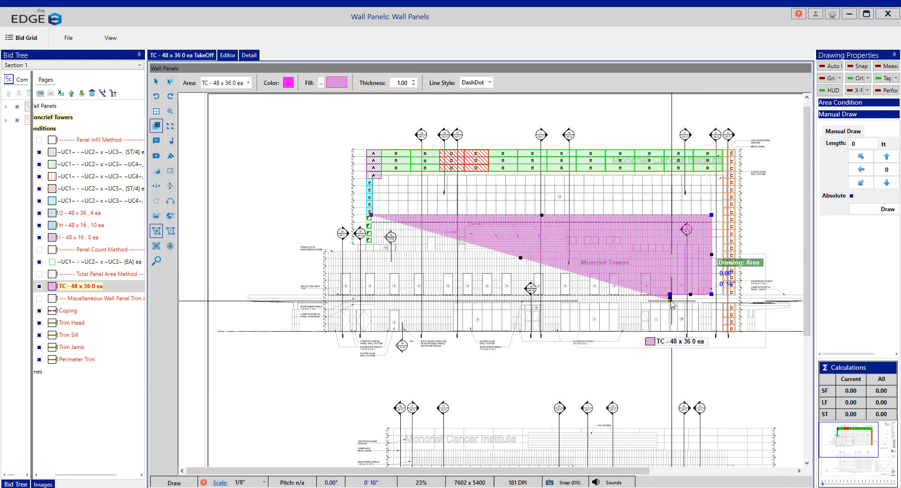
left_click(640, 300)
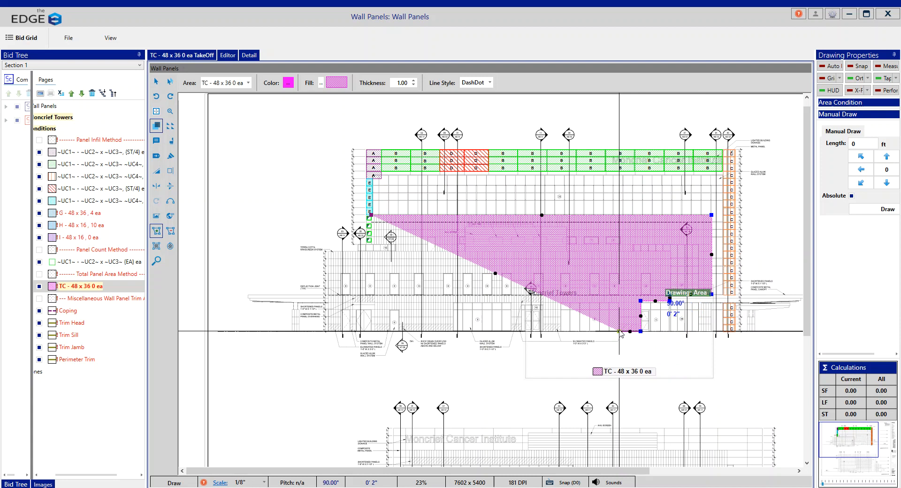
left_click(619, 302)
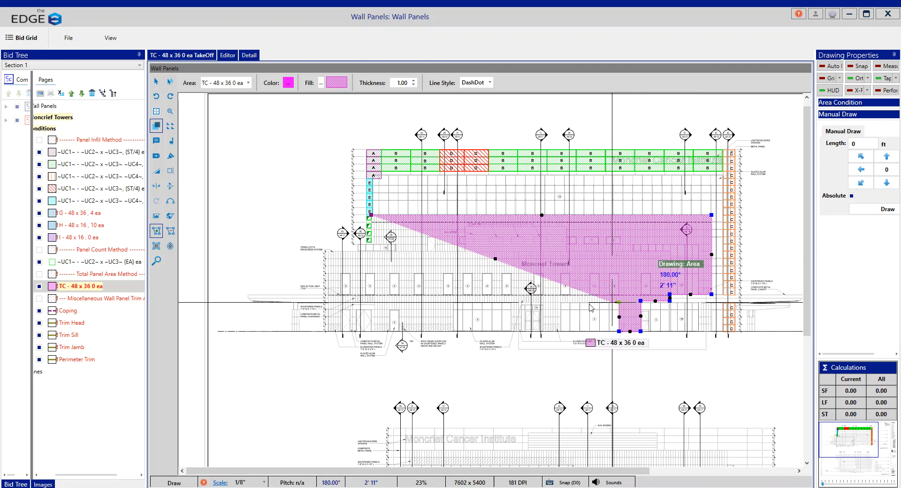
Step: Continue the TC area outline over the next storefront opening, down to the ground line, and around the second pier, about 9' 0" wide
left_click(561, 302)
left_click(561, 332)
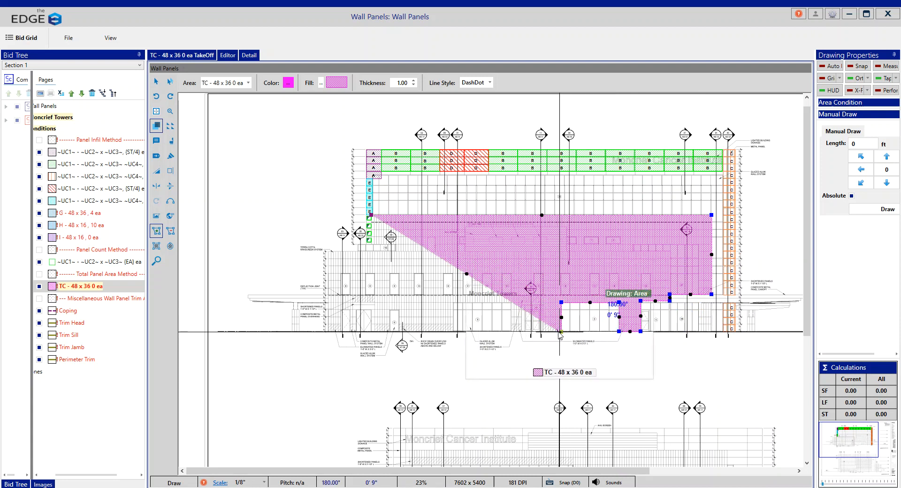
left_click(539, 332)
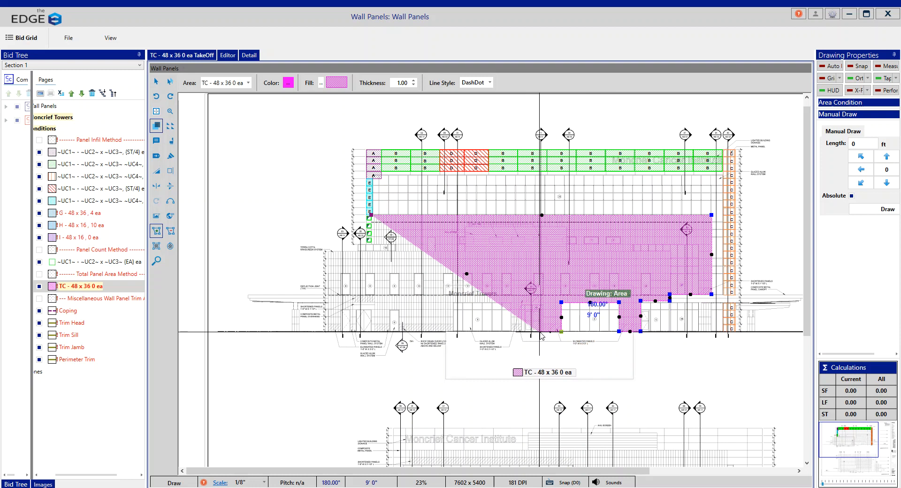
left_click(539, 304)
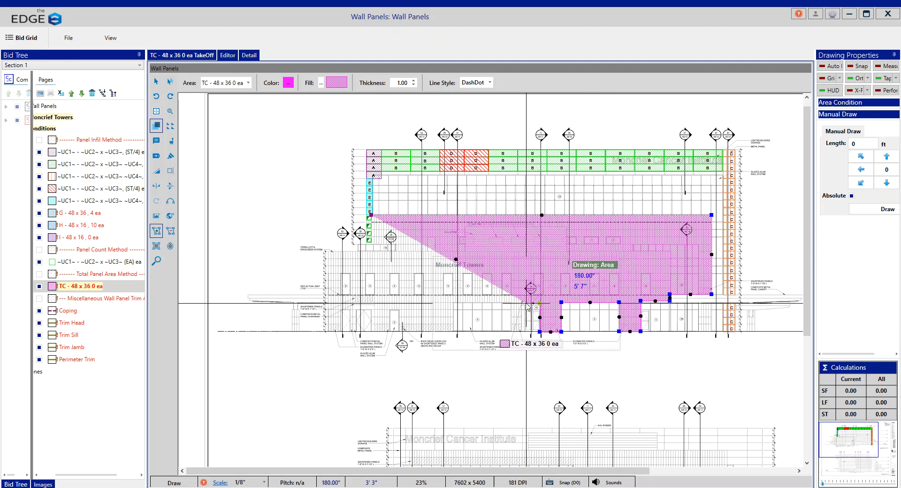
Step: Continue the TC area outline around the narrow third pier, over the adjacent storefront opening, and down to the ground line
left_click(521, 303)
left_click(521, 331)
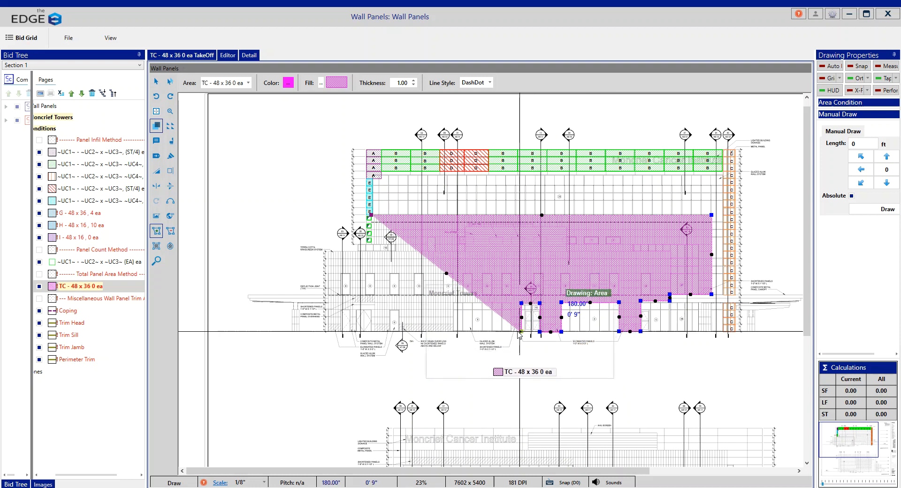
left_click(510, 332)
left_click(510, 303)
left_click(454, 302)
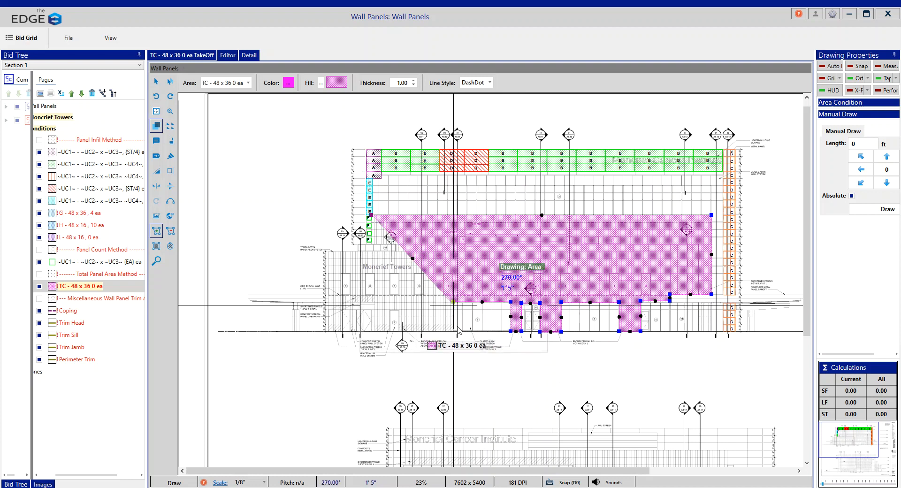
left_click(454, 331)
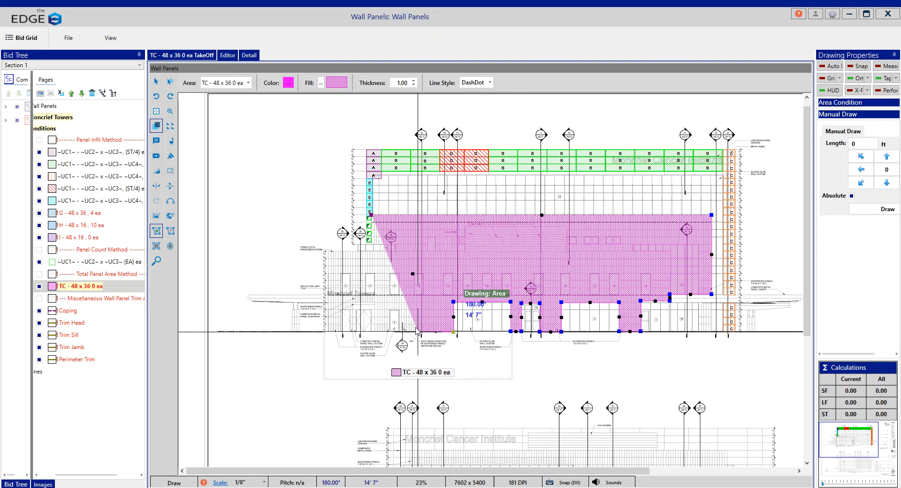
Step: Run the TC area outline along the ground line and around the single door opening, about 3' 6" wide
left_click(399, 331)
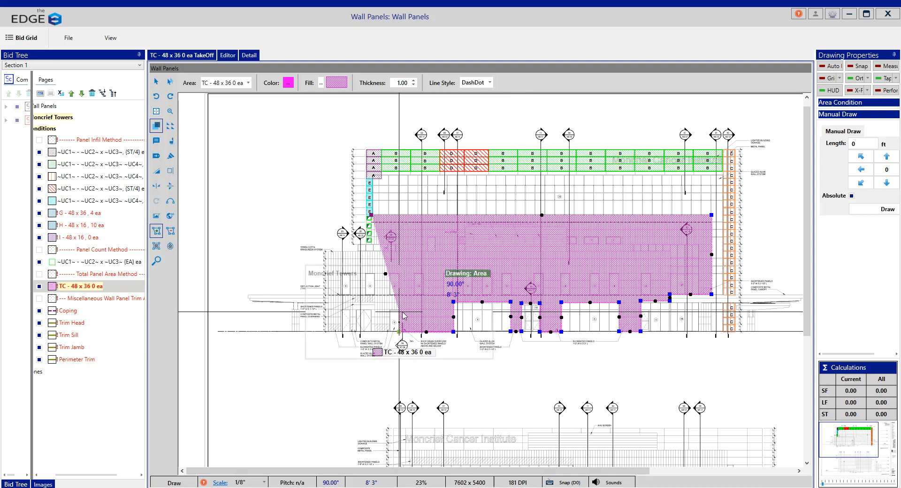
left_click(398, 321)
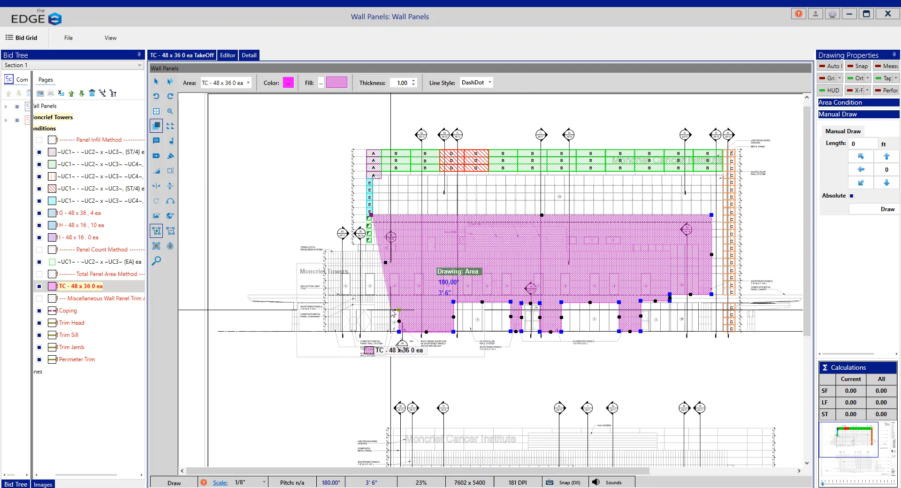
left_click(390, 310)
left_click(390, 331)
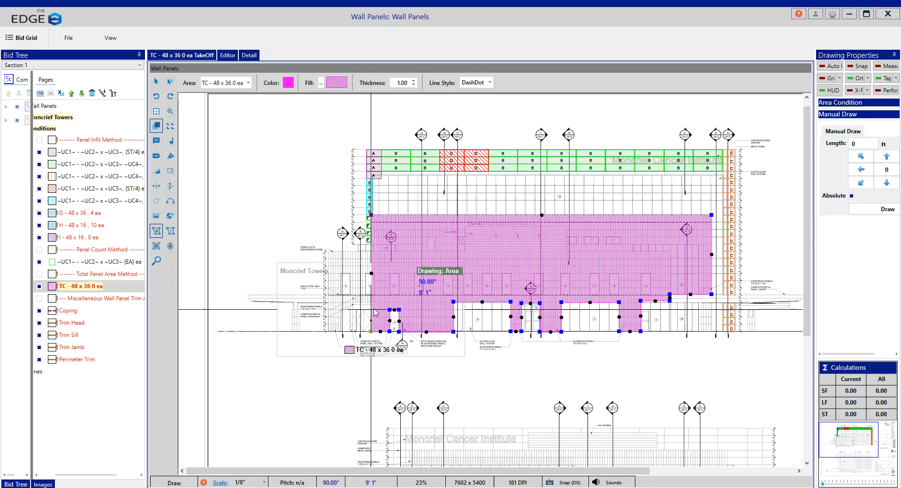
Step: Trace the TC area around the stepped end storefront opening and up the wall's outer edge to the lower roof line
left_click(371, 303)
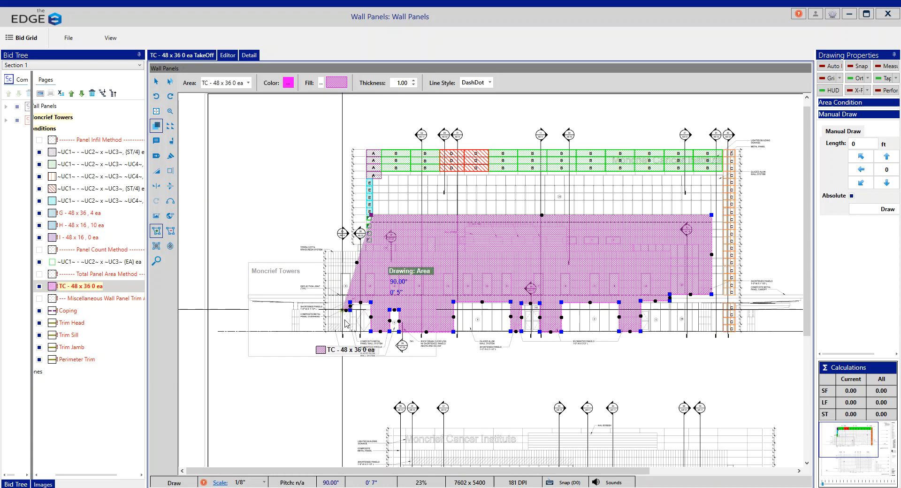
left_click(343, 332)
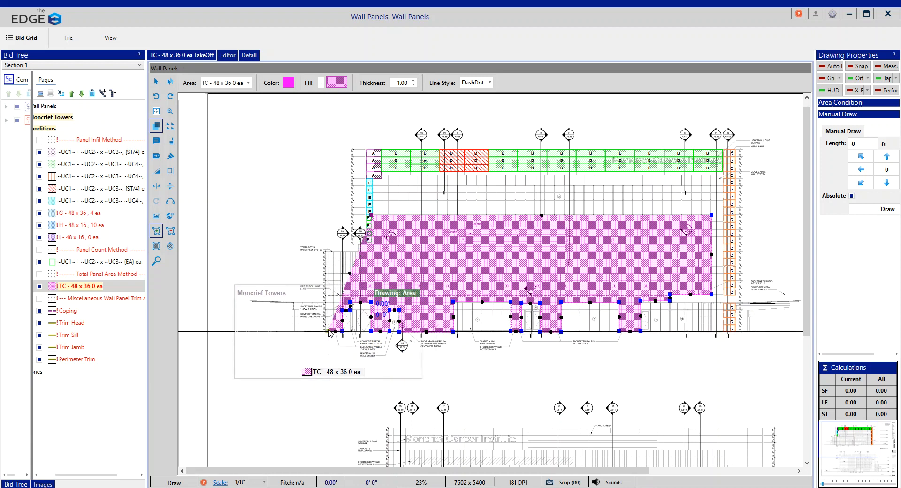
left_click(335, 252)
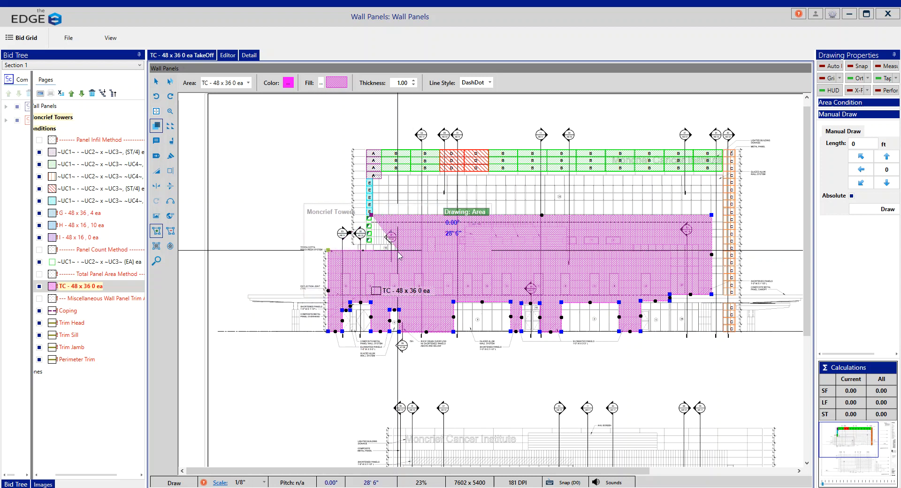
Step: Run the TC outline about 28' 6" along the lower roof and up about 2' 10", then close the area beside the F column
left_click(398, 252)
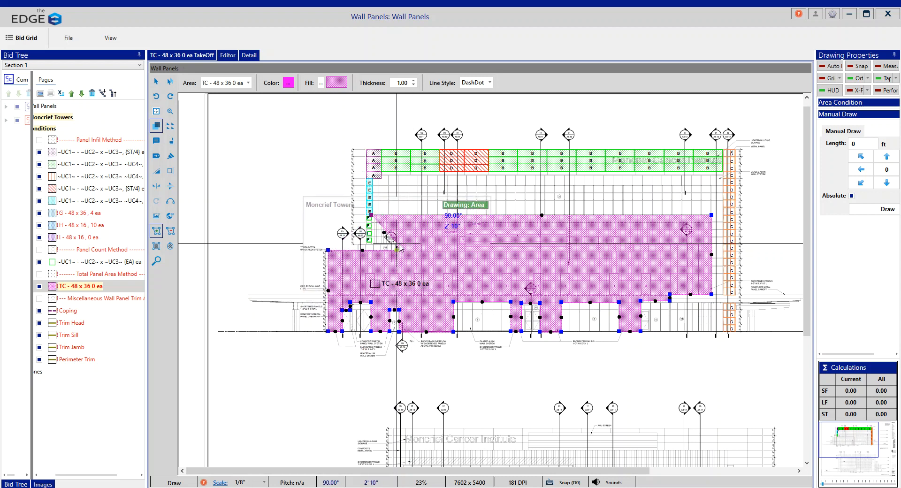
left_click(397, 245)
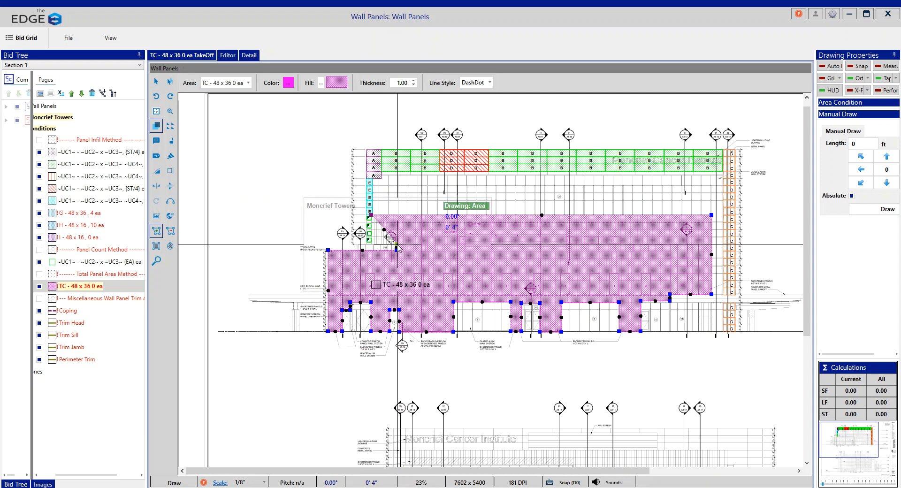
left_click(371, 244)
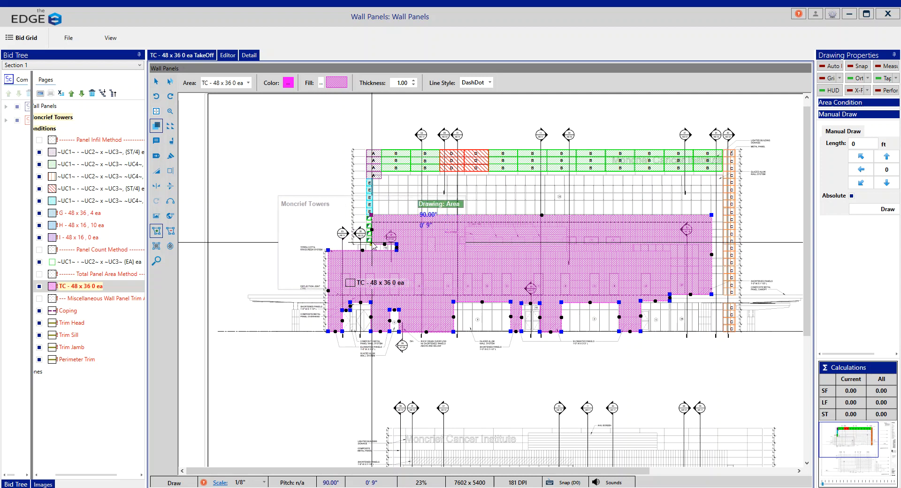
double_click(372, 242)
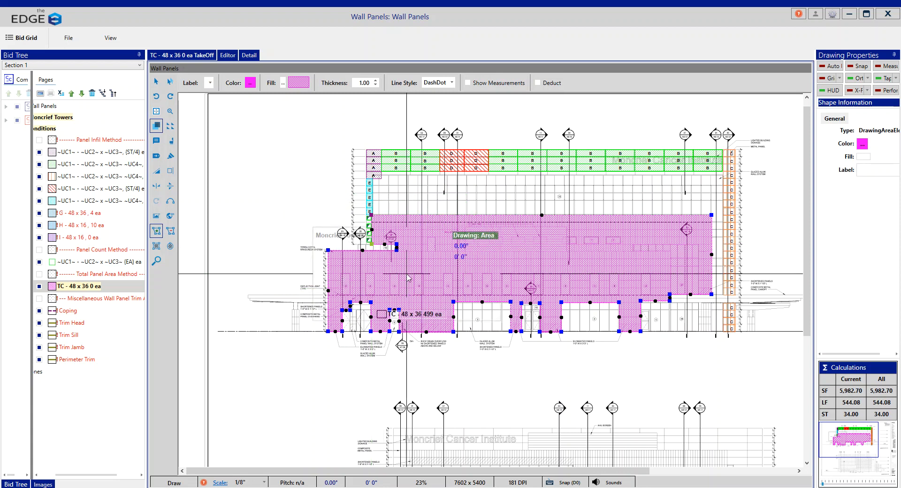
Step: Deduct the first second-floor window from the TC area, tracing a rectangle about 3' 8" wide
left_click(171, 233)
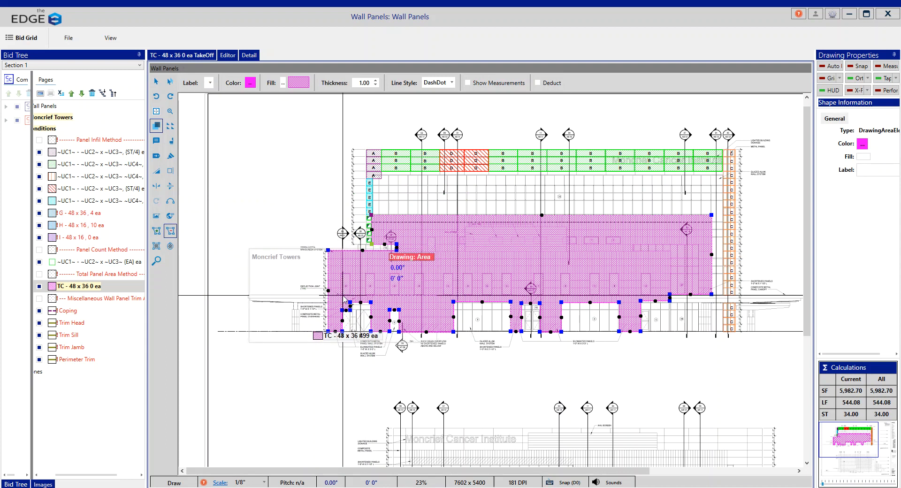
left_click(344, 296)
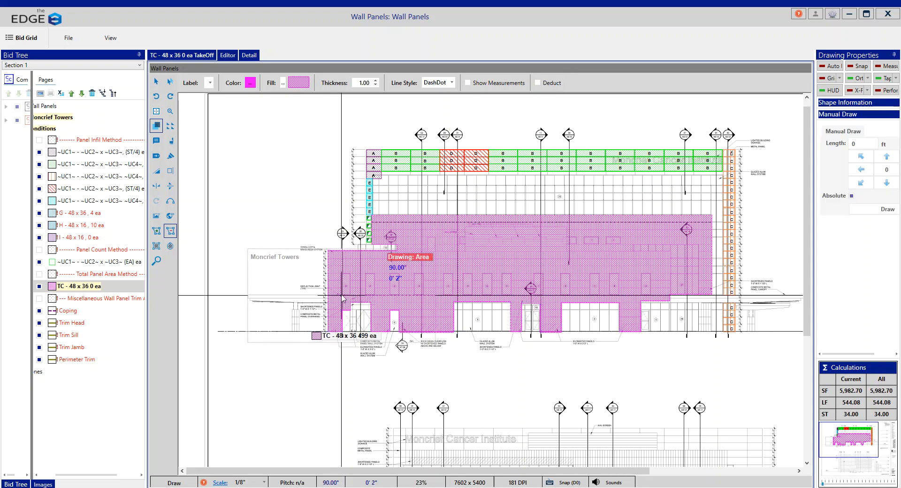
left_click(342, 274)
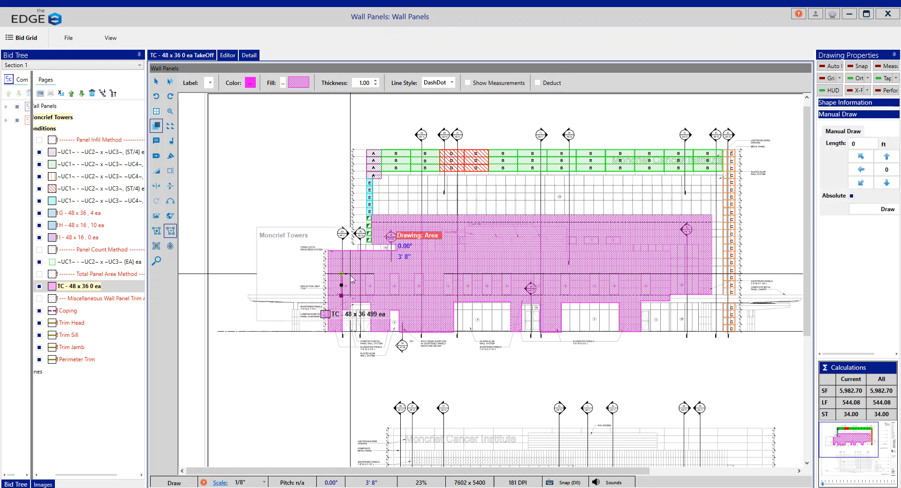
left_click(351, 274)
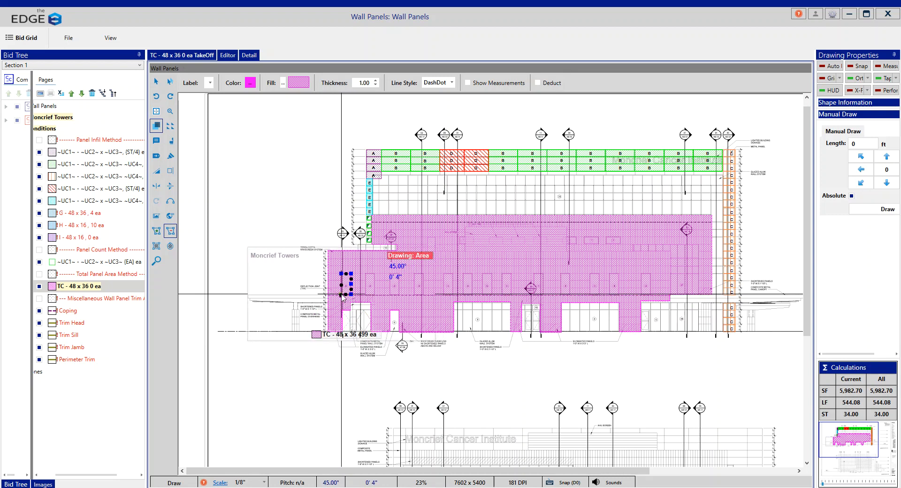
left_click(341, 295)
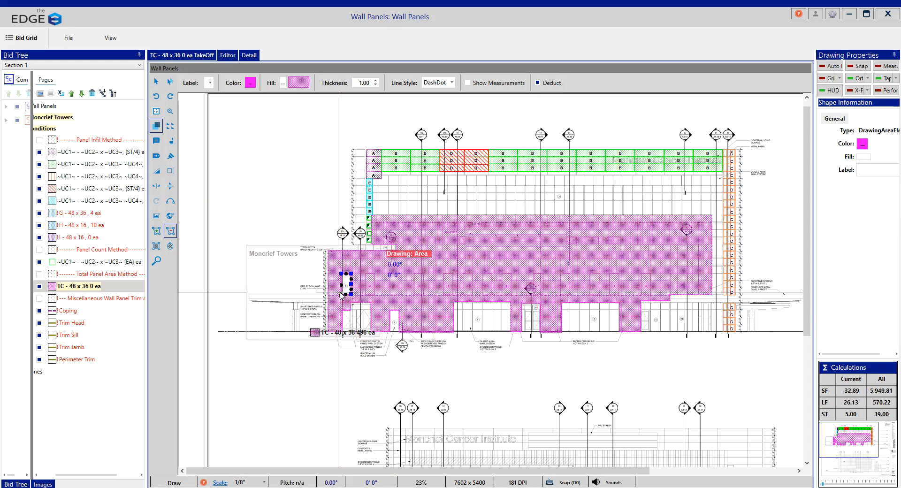
Step: Replicate the window deduct onto the twelve remaining windows of the same row
key("5")
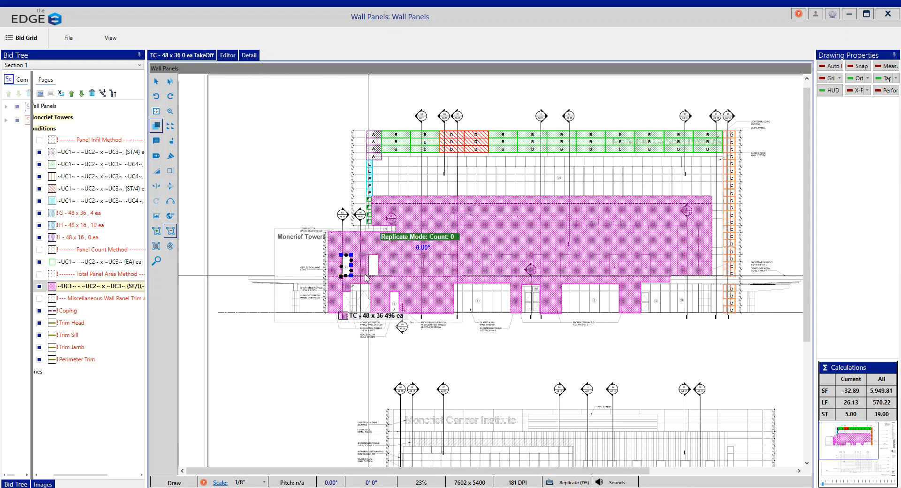
left_click(371, 280)
left_click(390, 276)
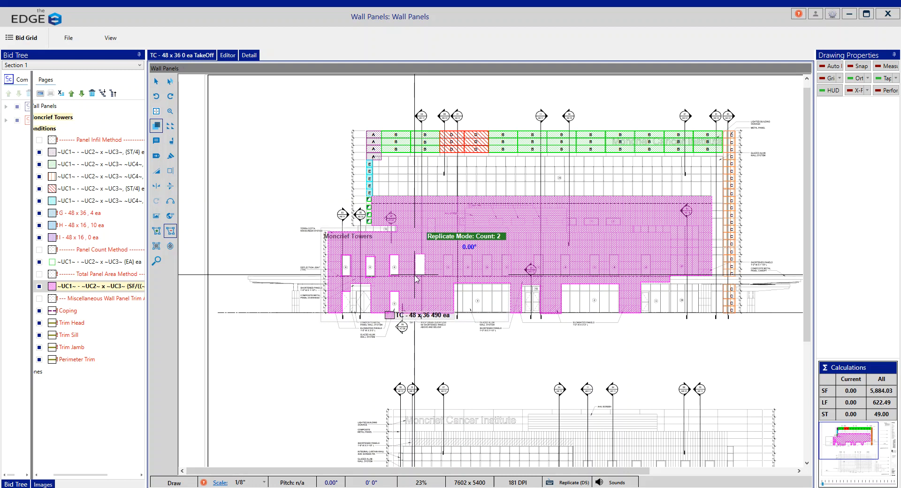
left_click(421, 277)
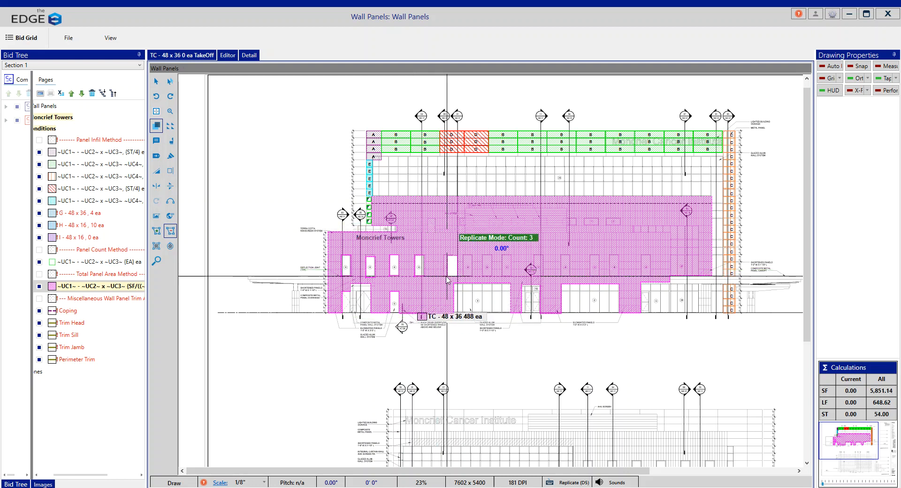
left_click(444, 279)
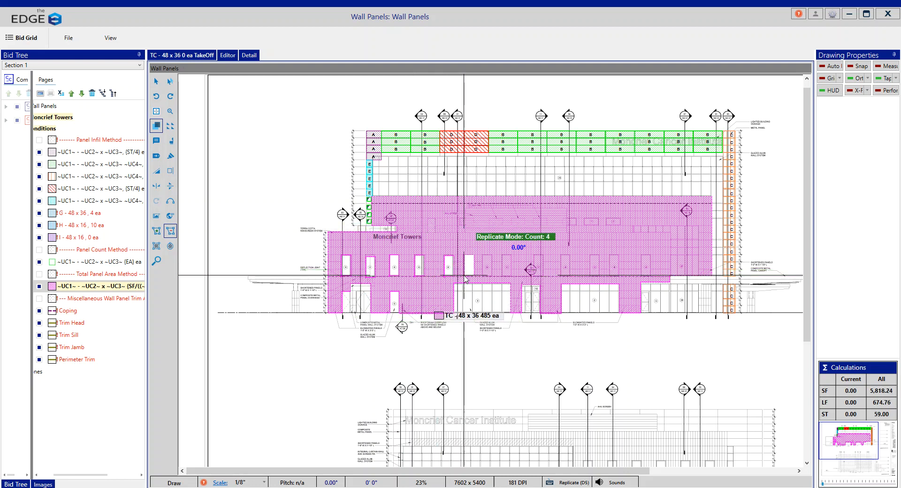
left_click(464, 279)
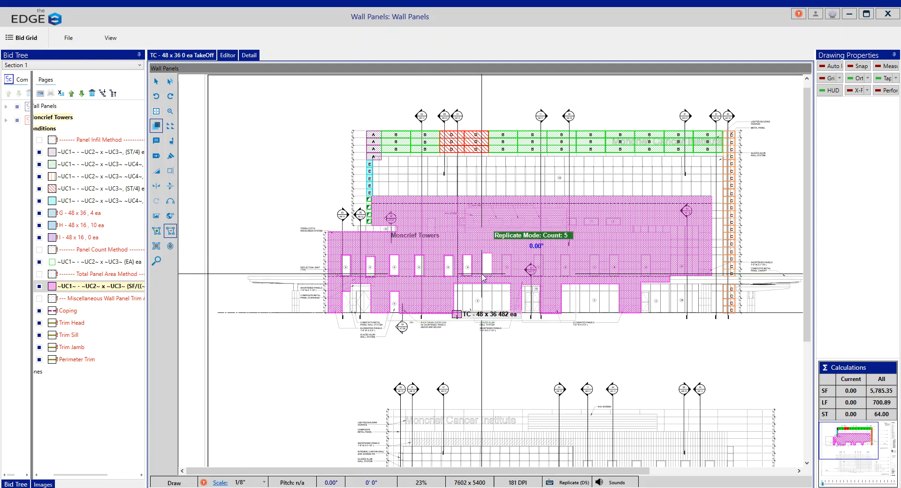
left_click(482, 278)
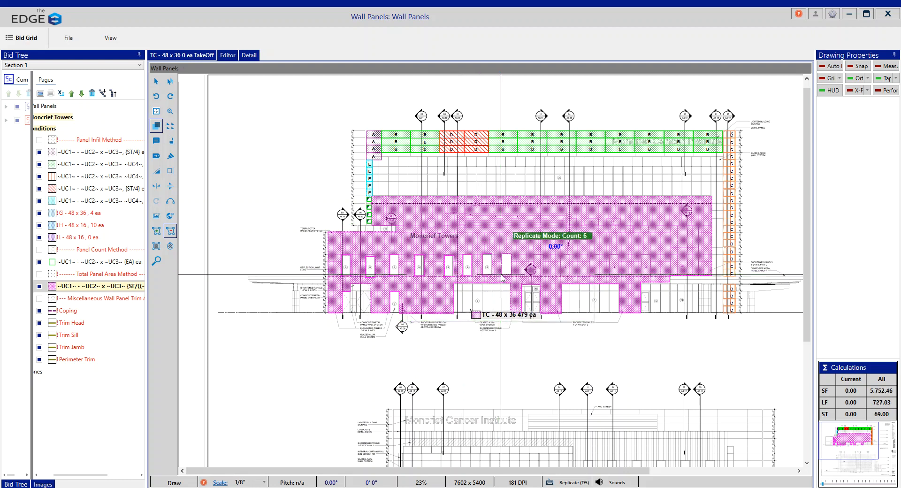
left_click(517, 279)
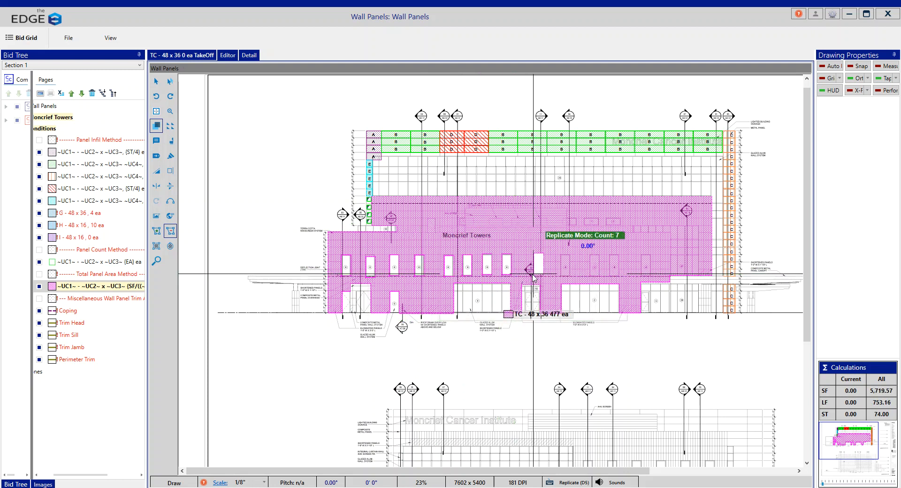
left_click(533, 278)
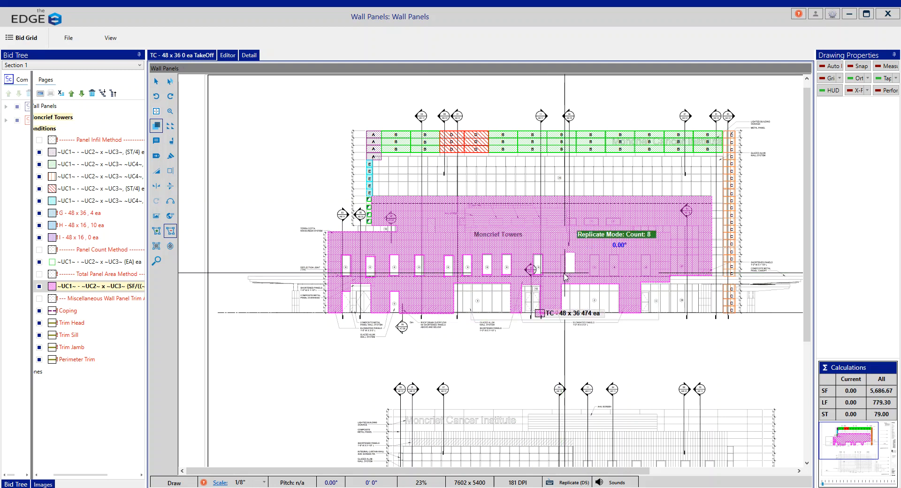
left_click(569, 278)
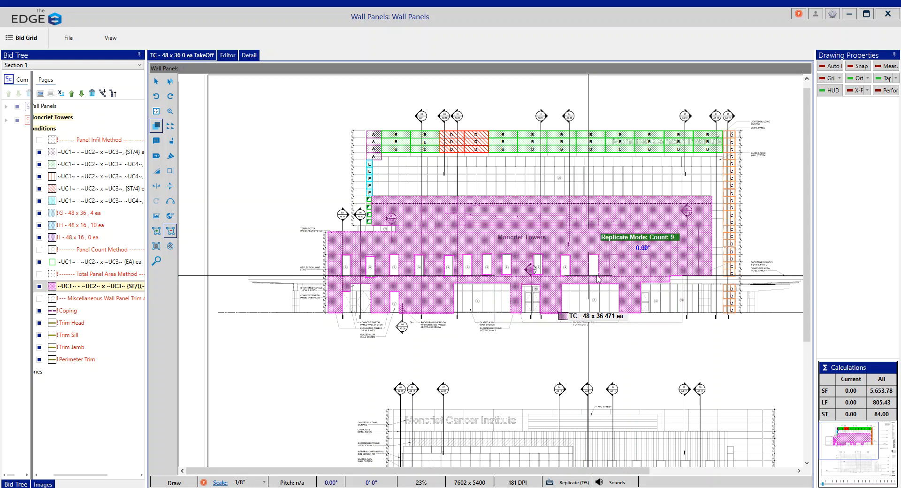
left_click(593, 279)
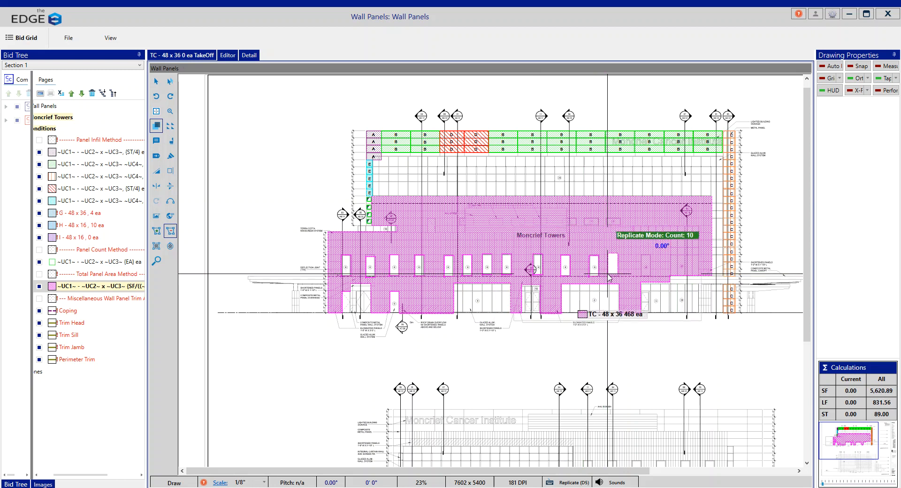
left_click(641, 279)
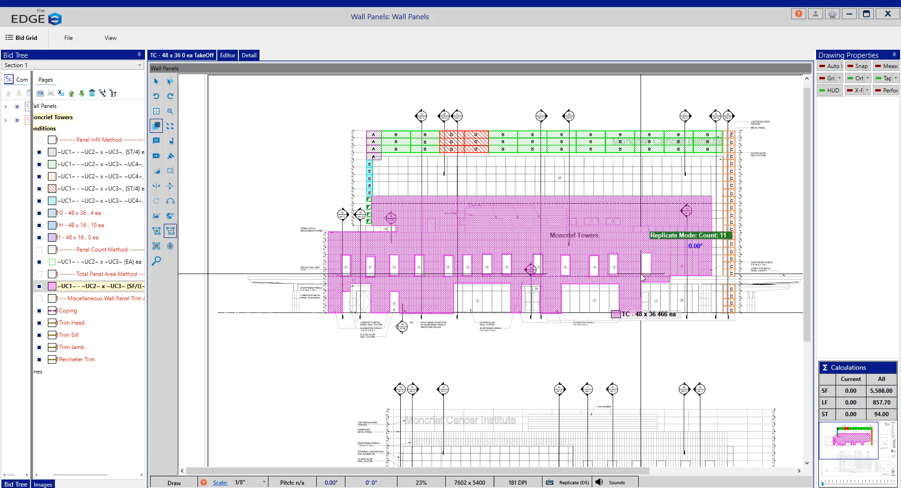
left_click(644, 277)
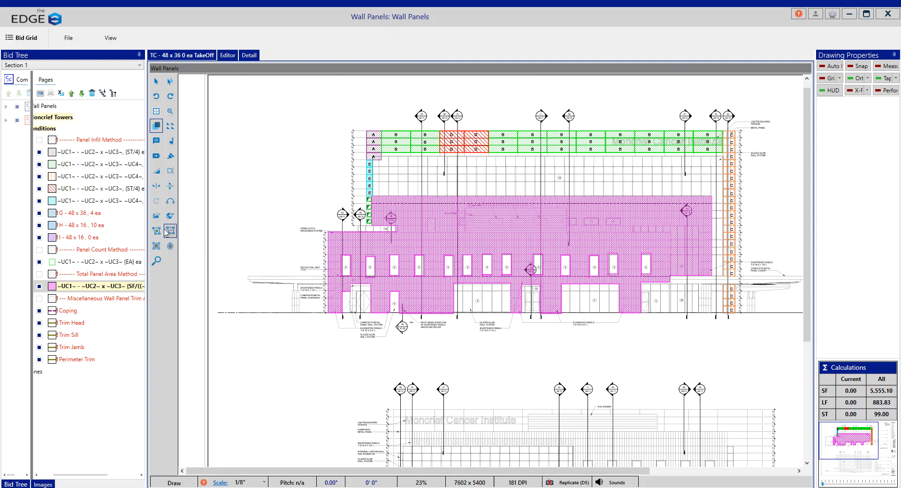
Step: Deduct the L-shaped opening near the C column from the TC area, with its horizontal arm about 3' 8" high
left_click(670, 233)
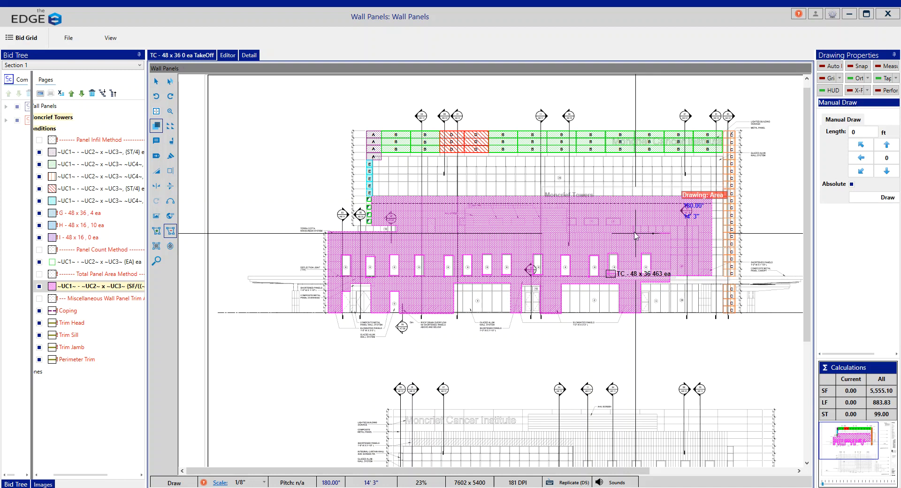
left_click(633, 232)
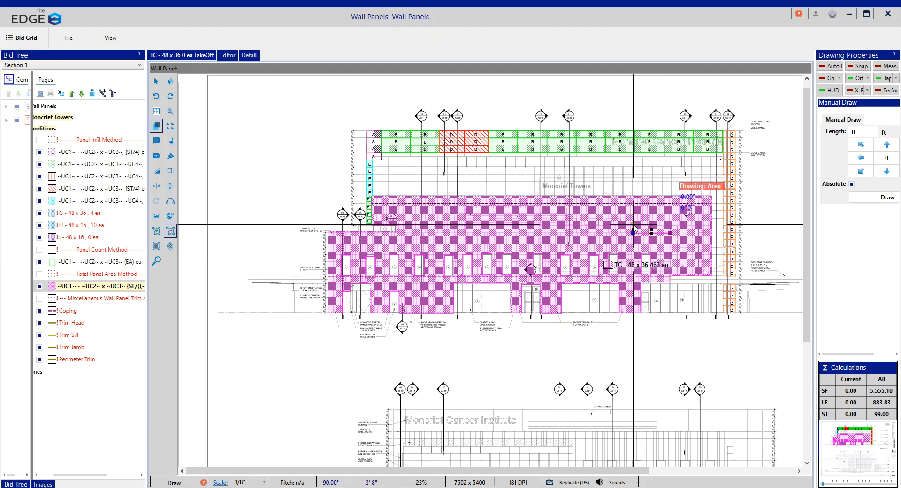
left_click(699, 225)
left_click(699, 275)
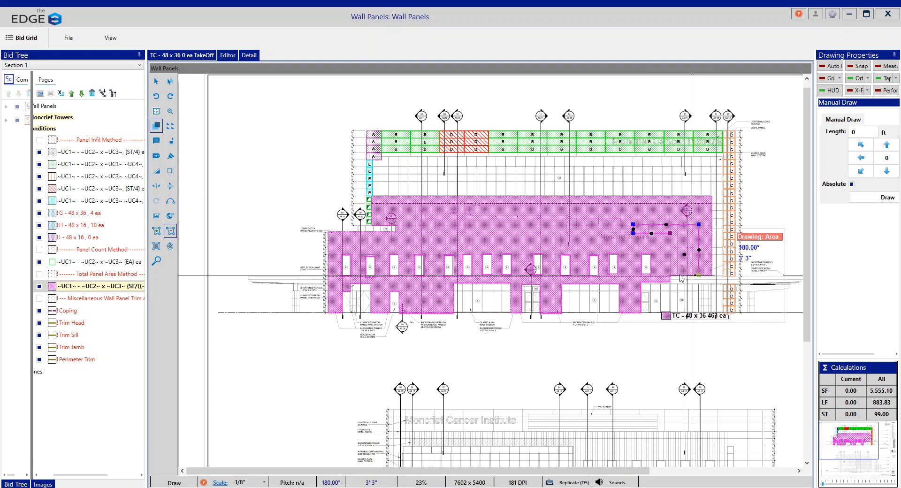
left_click(671, 234)
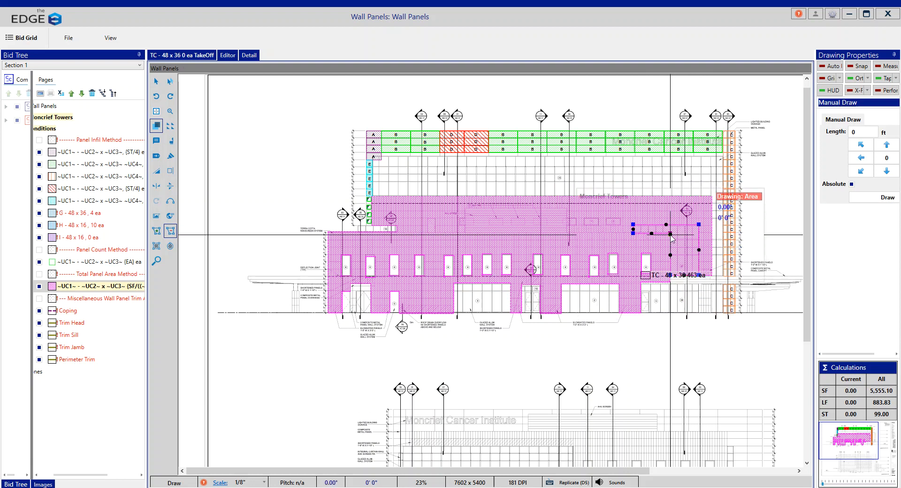
right_click(671, 236)
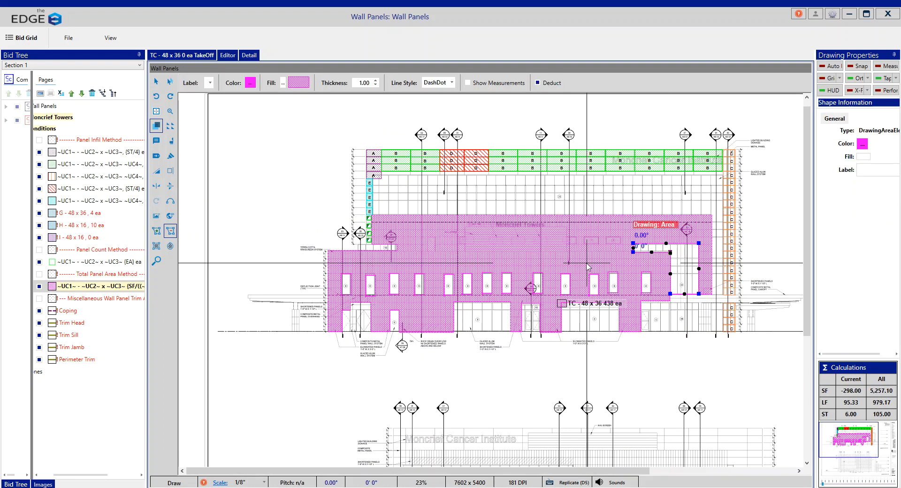
Step: Deduct the wide upper opening from the TC area, tracing about 422 SF including the small notch at its left edge
left_click(465, 228)
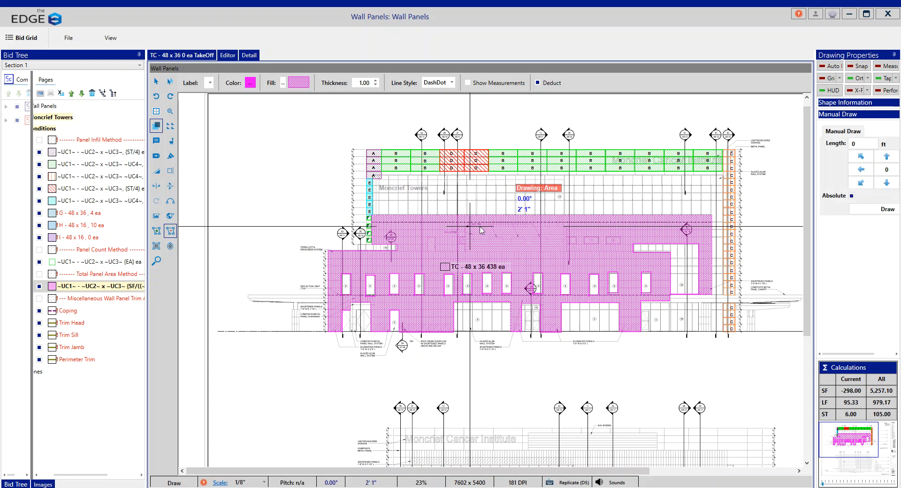
left_click(567, 227)
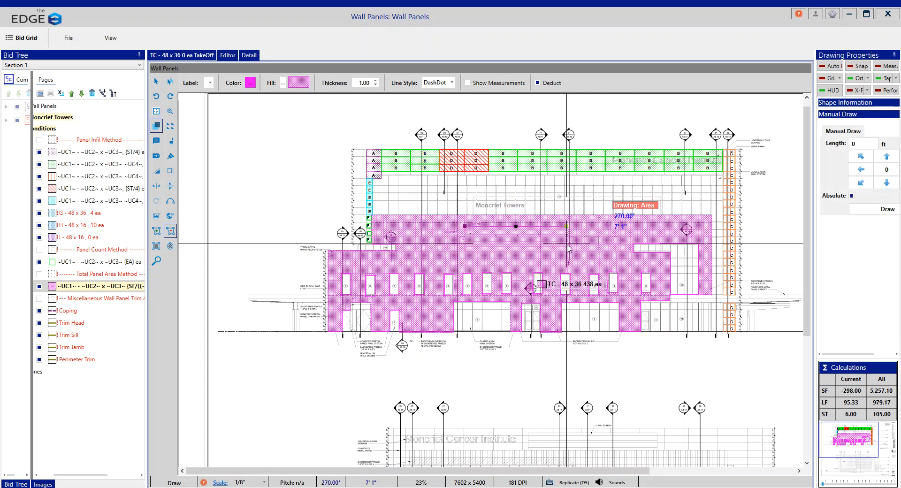
left_click(566, 251)
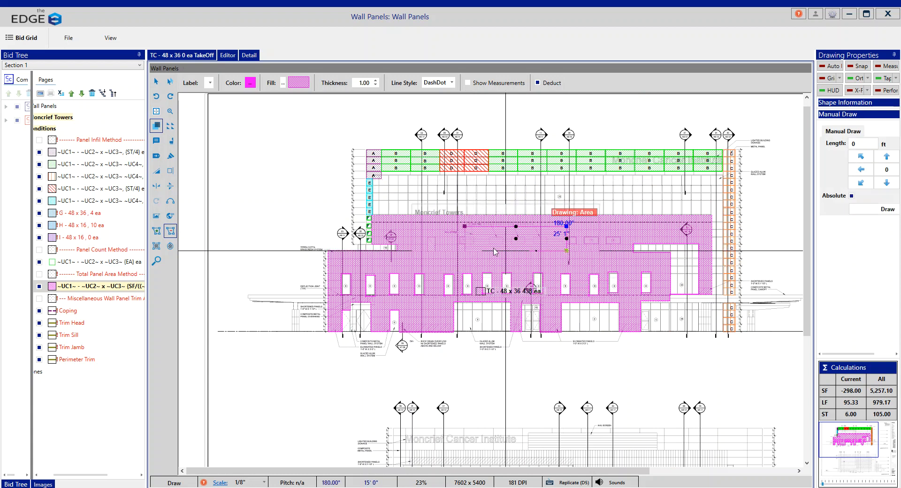
left_click(465, 251)
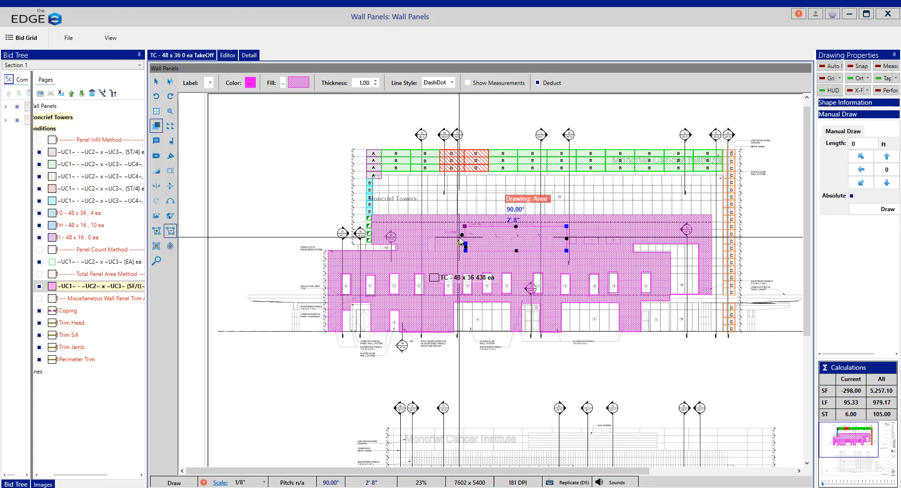
left_click(460, 242)
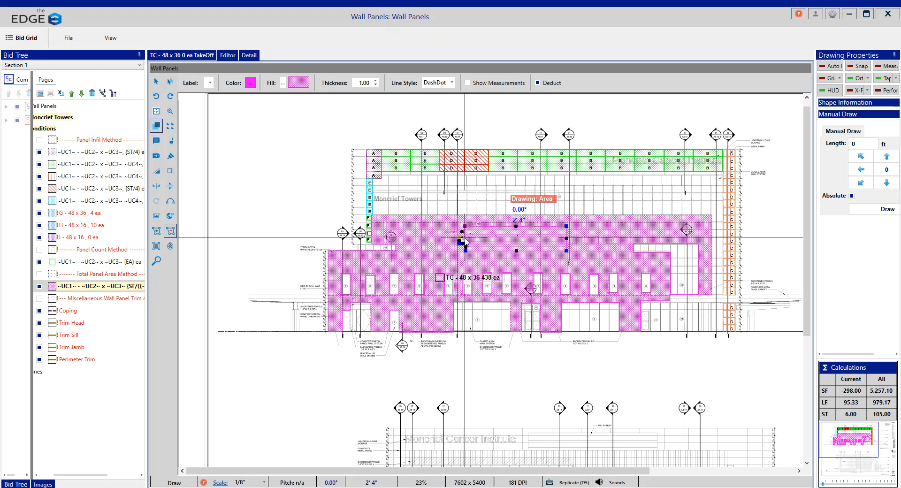
left_click(465, 241)
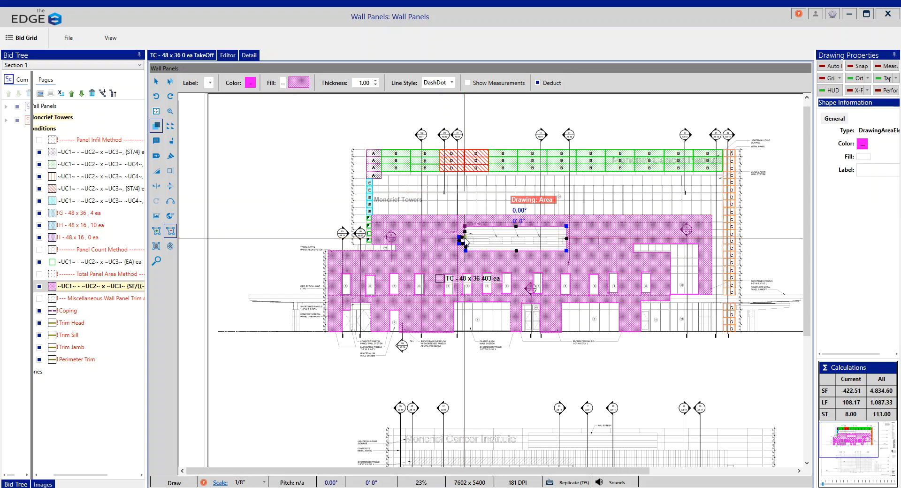
Step: Add a rectangular TC area of about 66 SF on the ground-floor wall beside the lower C column
left_click(156, 232)
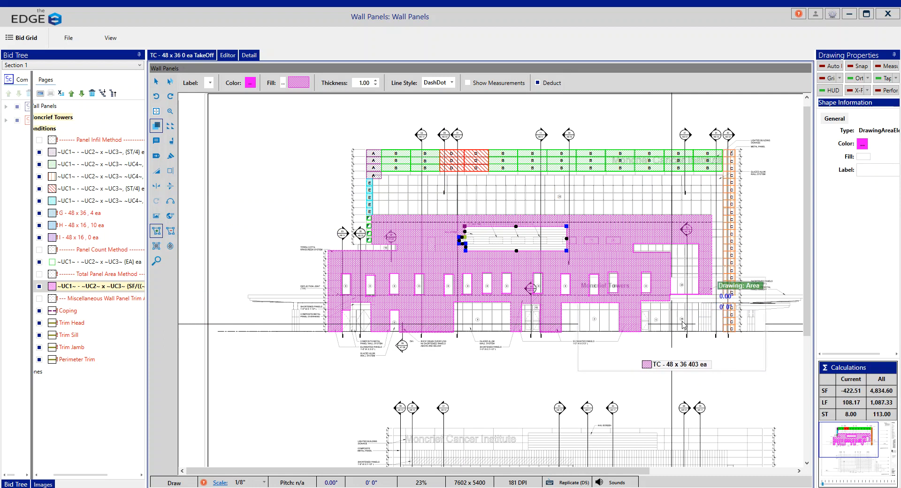
left_click(704, 302)
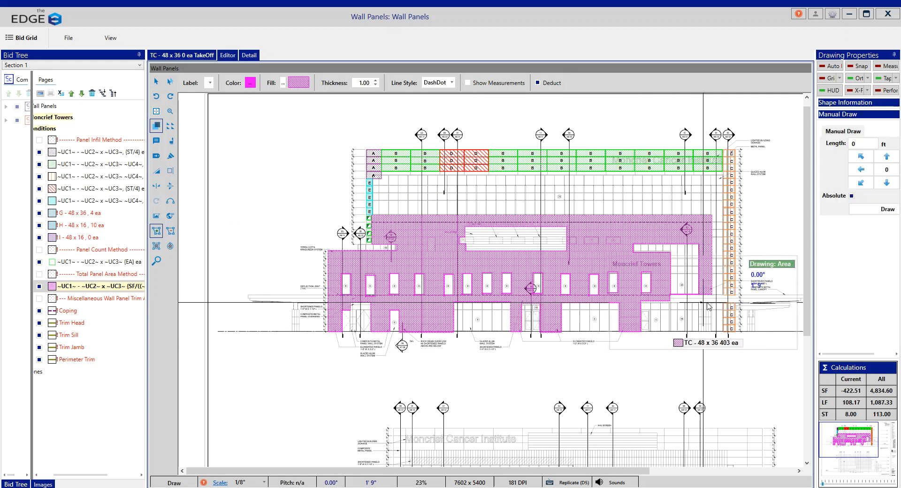
left_click(711, 303)
left_click(711, 332)
left_click(698, 331)
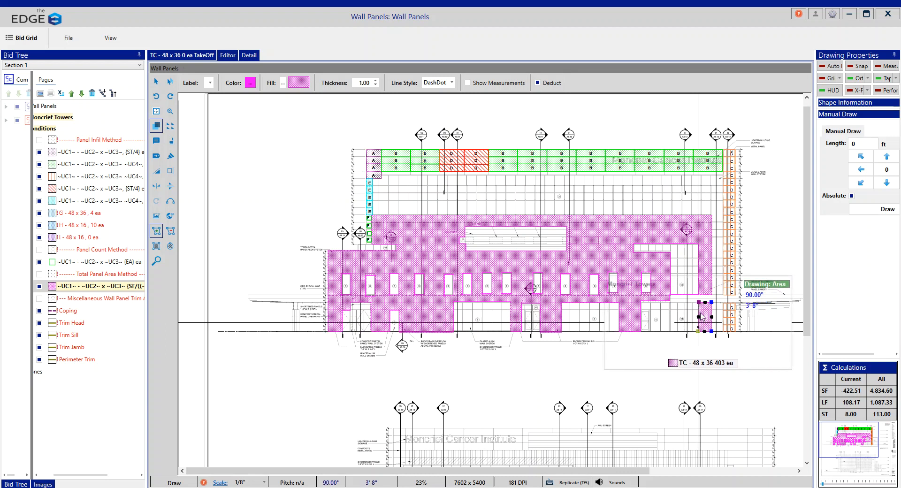
left_click(700, 303)
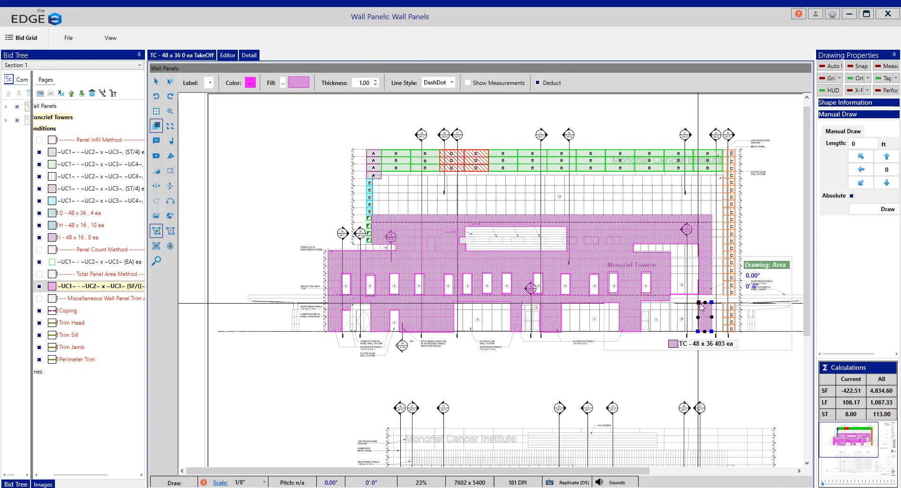
right_click(700, 304)
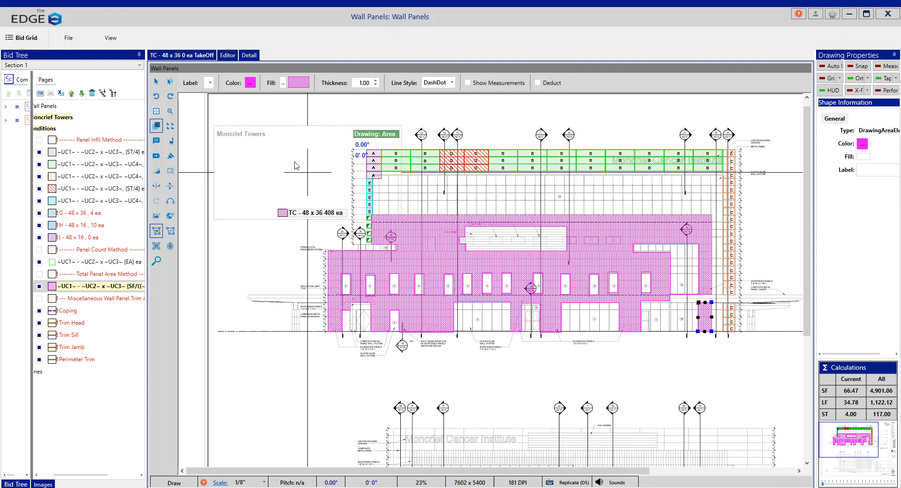
Step: Set the TC condition's Panel Length to 12 and save the condition
left_click(227, 57)
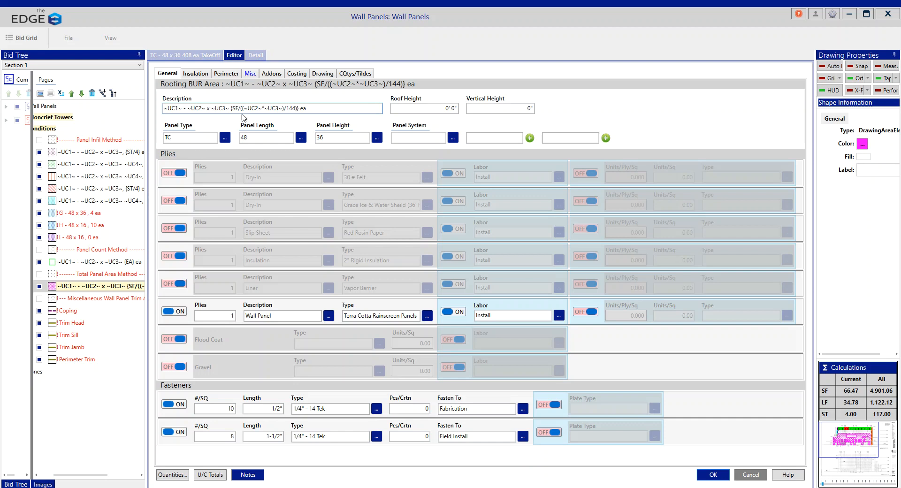
double_click(258, 140)
type("12")
left_click(708, 476)
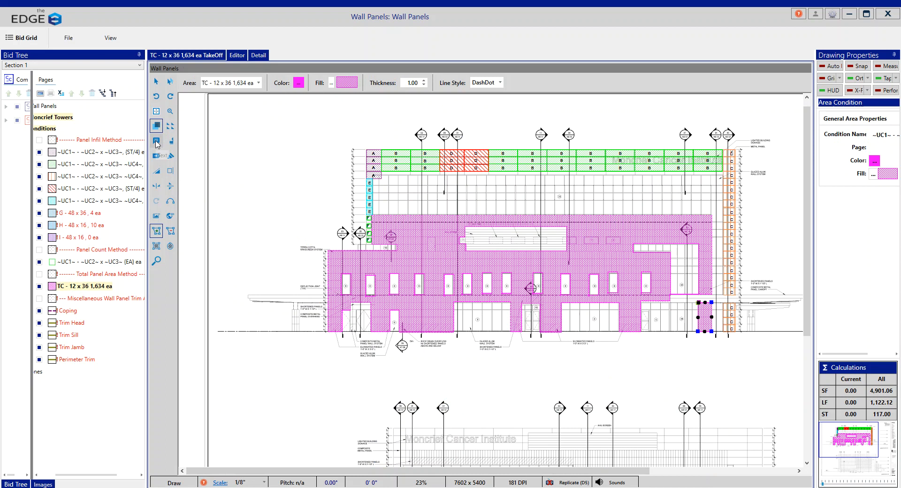
Step: Place a text label reading "Terracotta panels" just above the upper opening in the TC wall
left_click(156, 141)
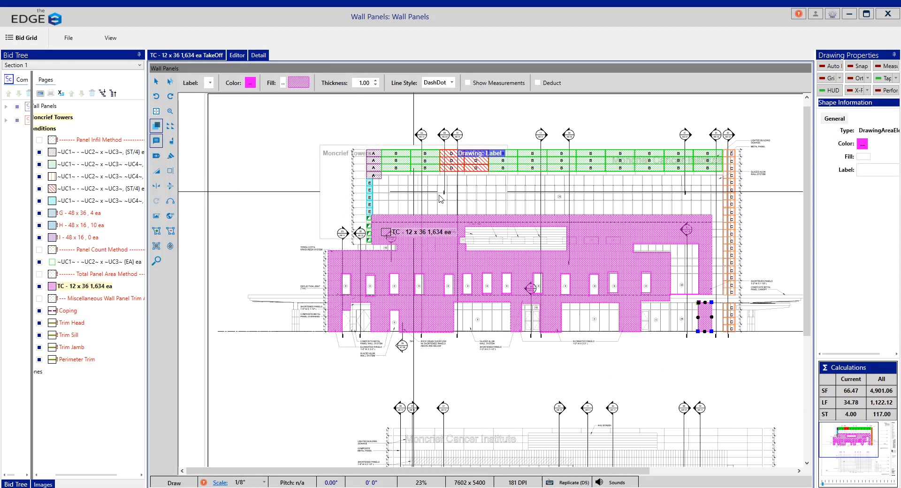
left_click(484, 209)
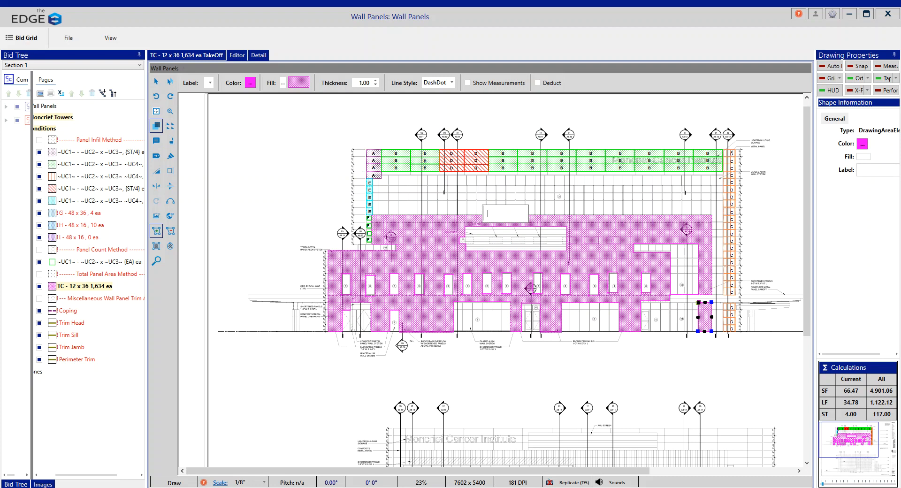
type("Terracotta panels")
key("Return")
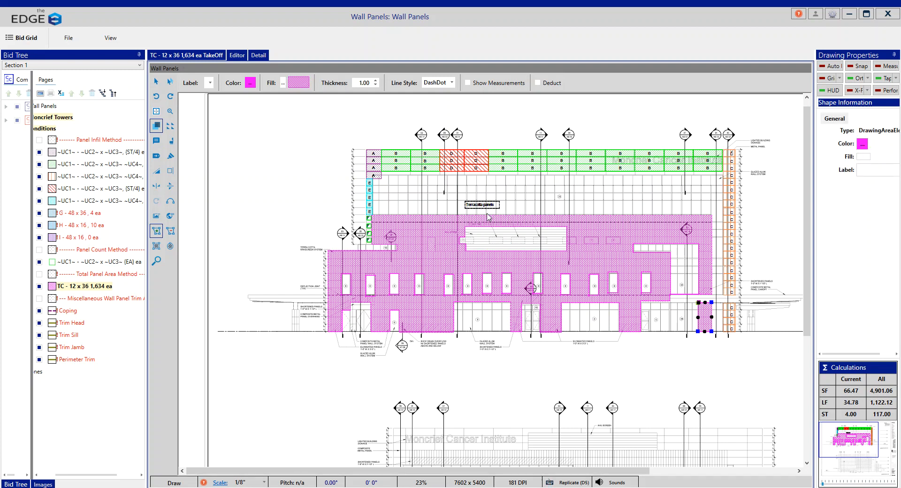
Step: Format the "Terracotta panels" label with no border and font size 72, and shift it slightly right to centre it over the opening
left_click(156, 81)
left_click(481, 206)
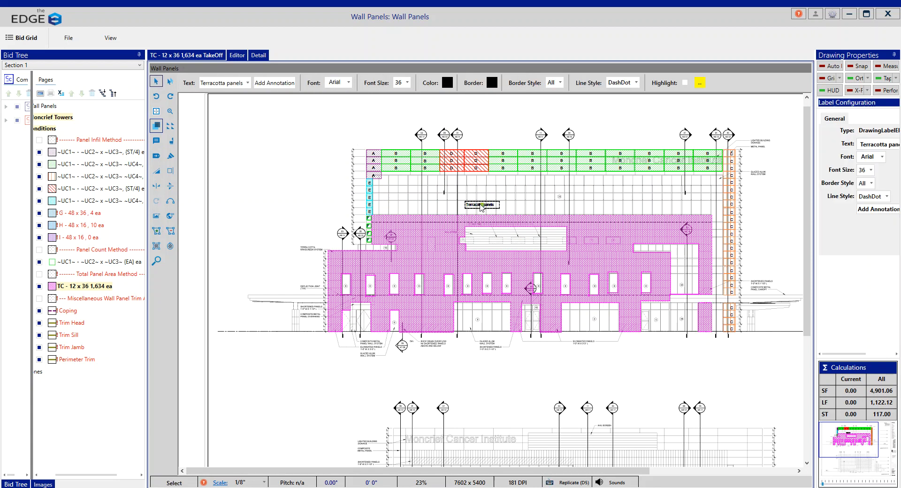
left_click(560, 82)
left_click(562, 95)
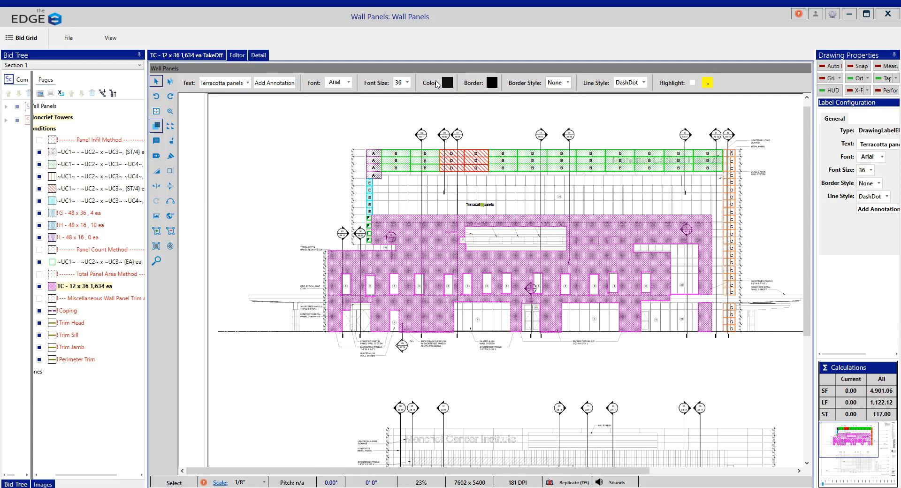
left_click(406, 84)
scroll(407, 164, "down", 7)
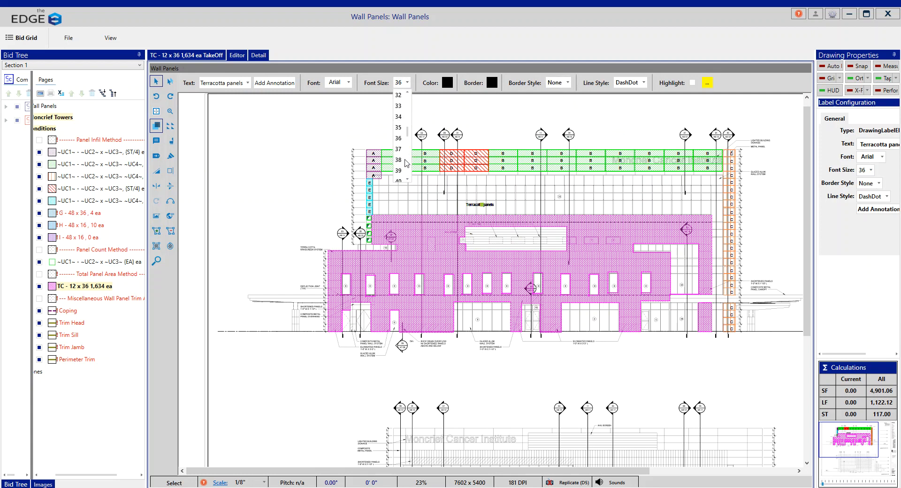
scroll(408, 169, "down", 5)
left_click(401, 171)
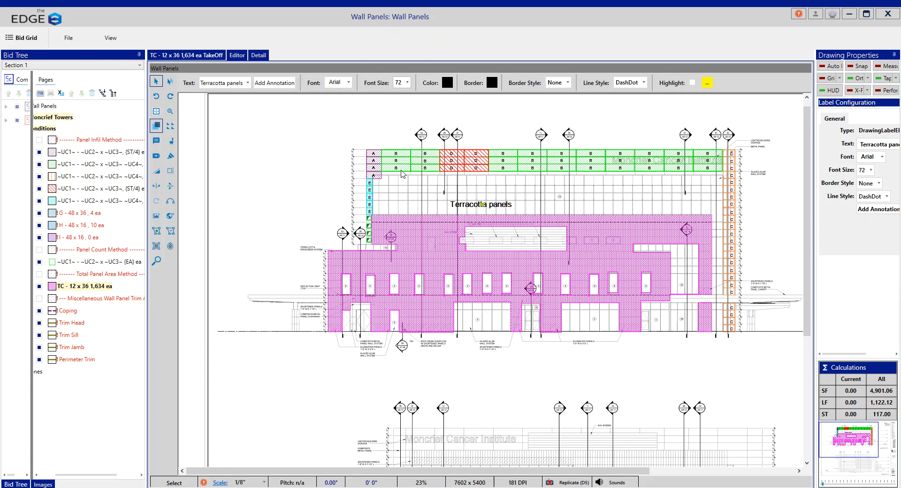
left_click_drag(483, 205, 502, 208)
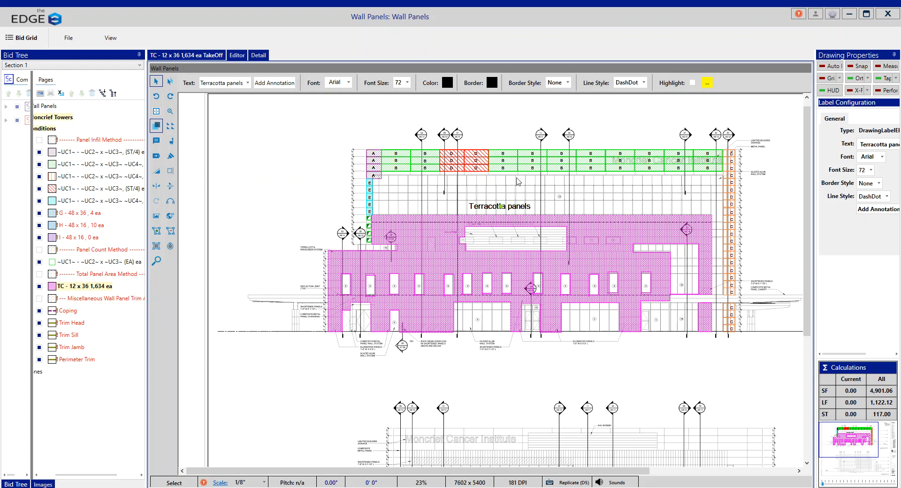
left_click(509, 186)
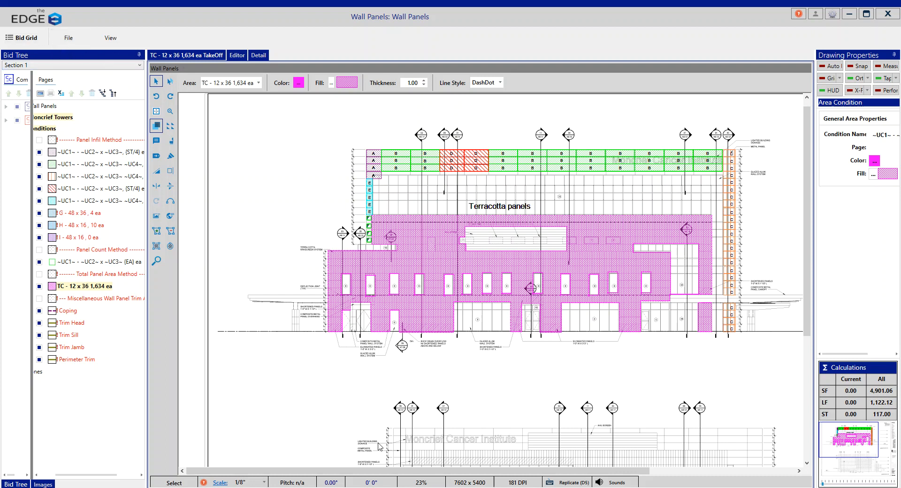
Step: Switch to the main bid window and turn off the Wall Panels page in Section 1
mouse_move(312, 485)
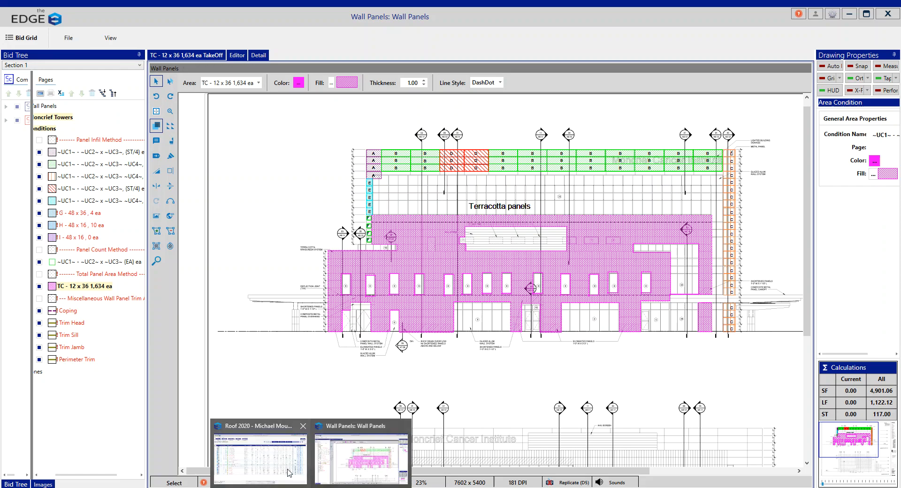
left_click(290, 471)
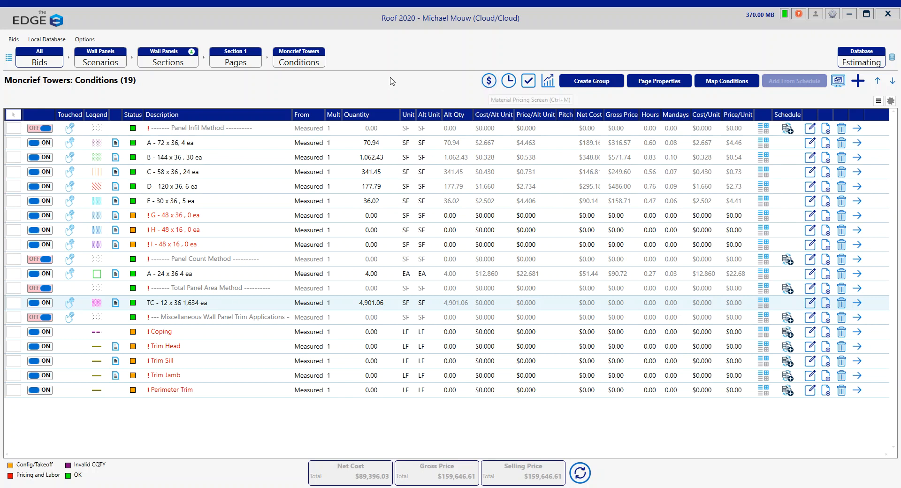
left_click(249, 60)
left_click(51, 140)
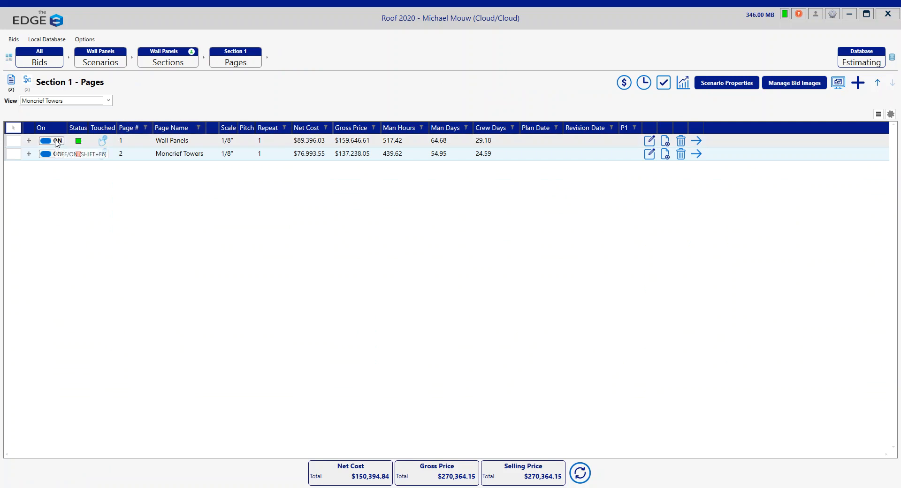
Step: Review the scenario's material pricing and labor costs, including the details of Labor Install 1 1/2" ACM Panel
left_click(624, 83)
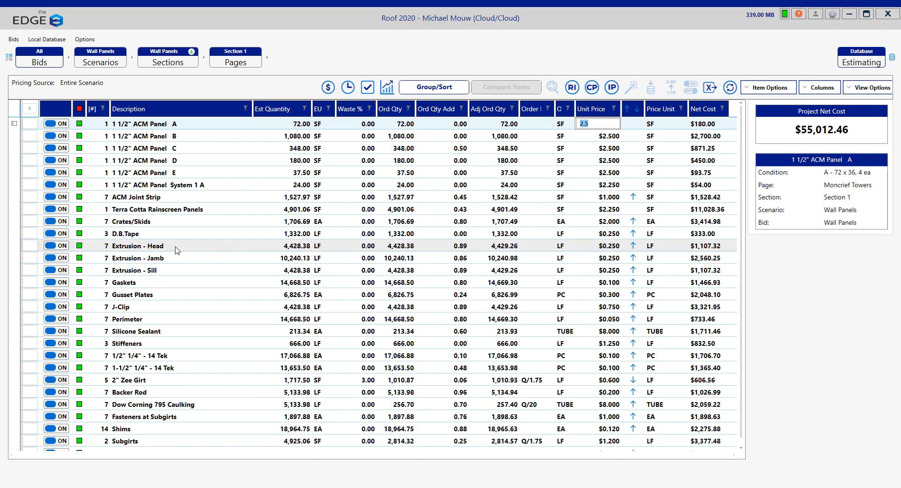
left_click(348, 87)
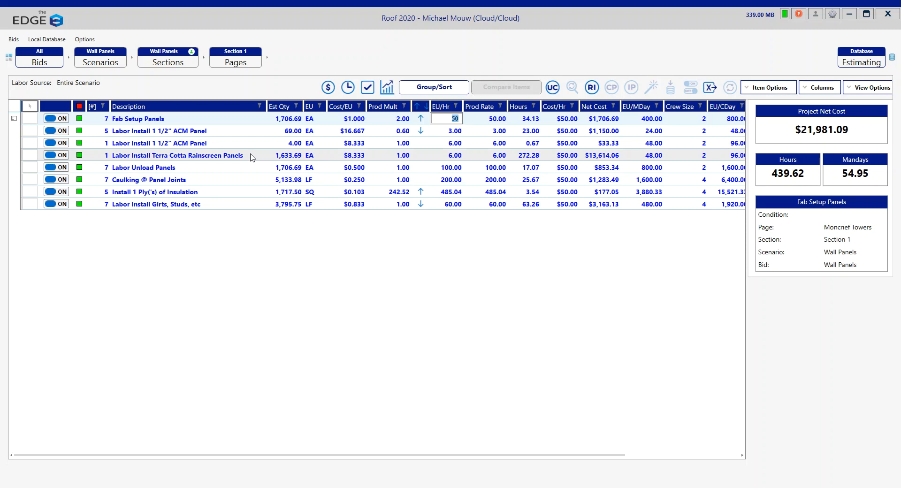
double_click(240, 135)
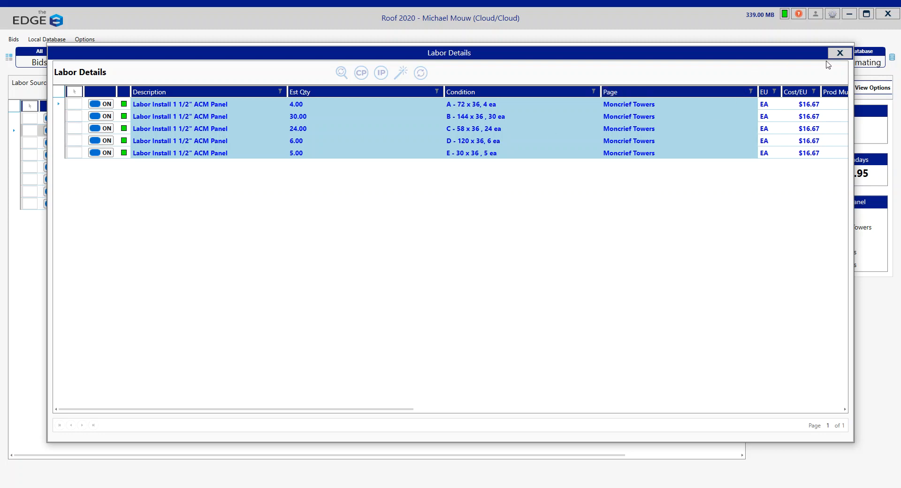
left_click(839, 53)
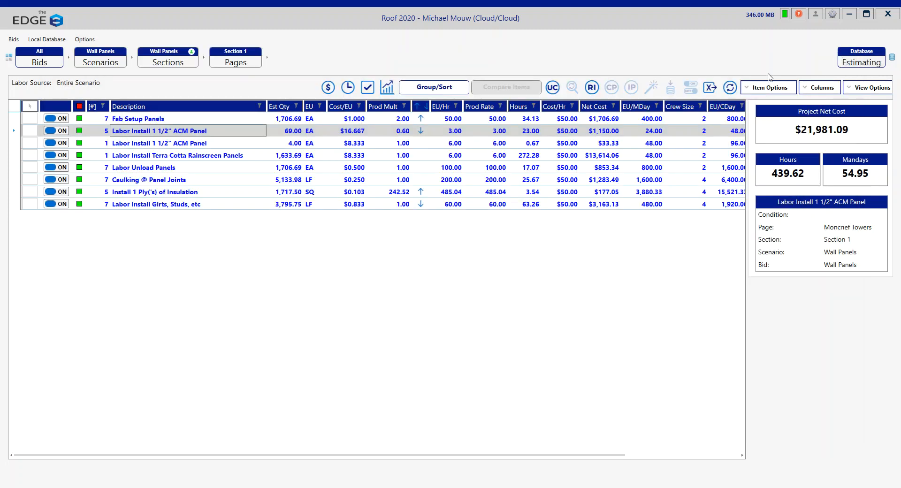
Step: Check the scenario's estimate summary with its markups and contract amount, and return to the Section 1 pages
left_click(367, 90)
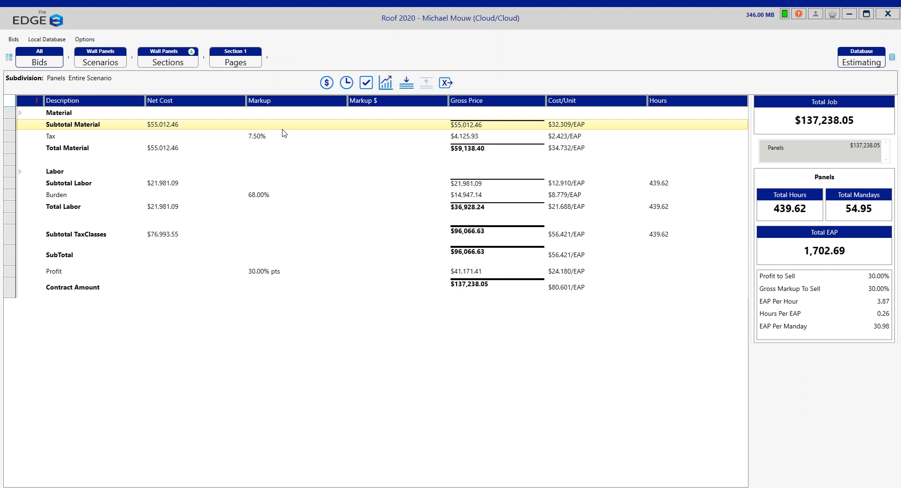
left_click(236, 62)
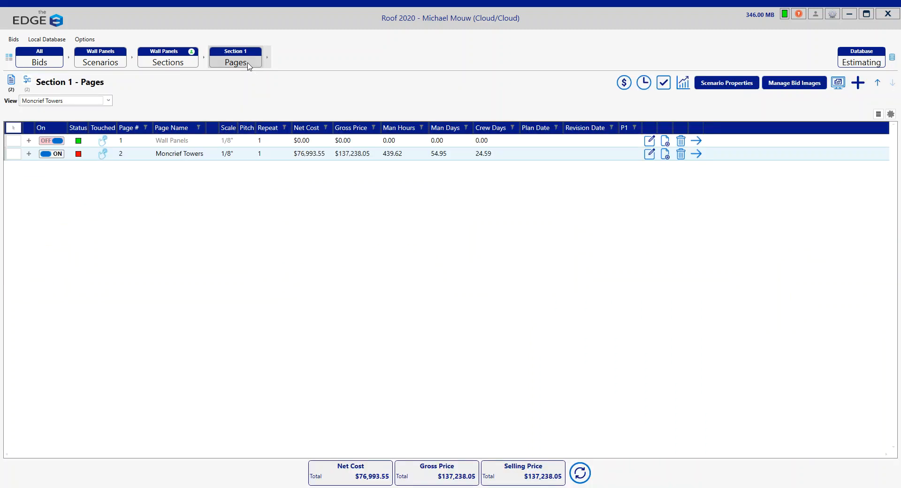